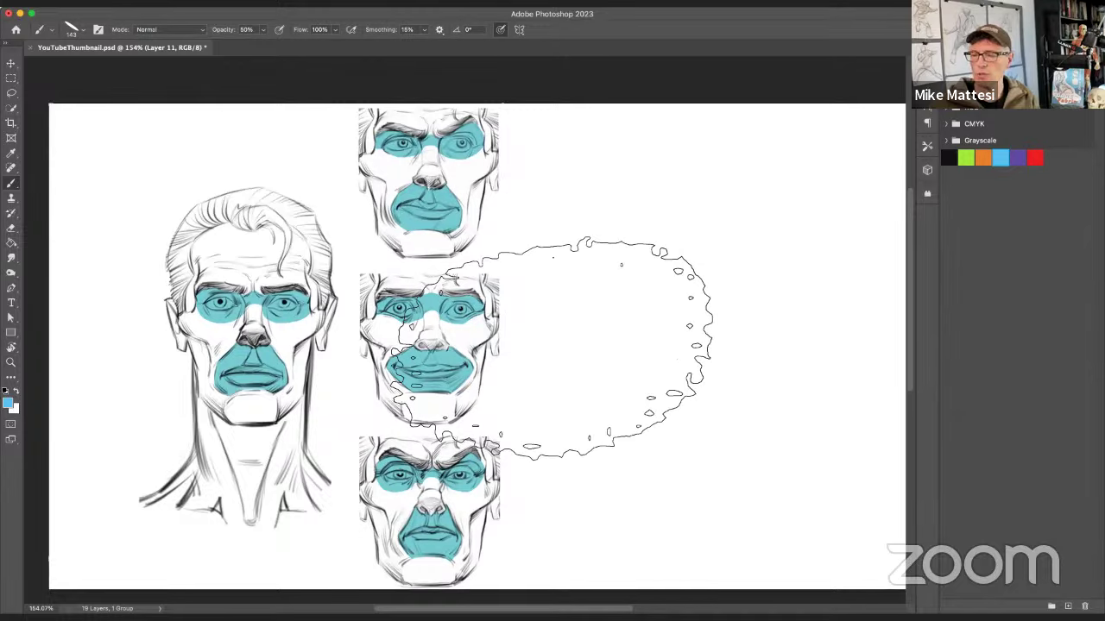
Step: Sketch blue face construction lines beside the head studies: curved eye line, vertical centre line, triangular nose, smiling mouth curve and one eye
left_click_drag(569, 279, 803, 287)
mouse_move(686, 225)
left_mouse_down()
mouse_move(700, 410)
mouse_move(709, 380)
left_mouse_up()
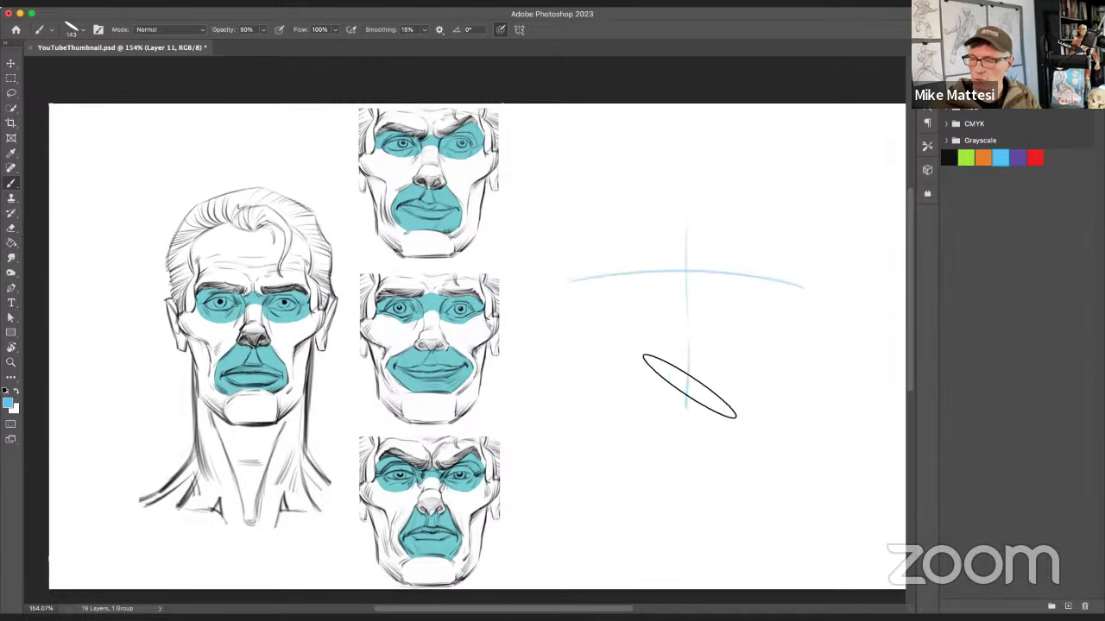
mouse_move(686, 272)
left_mouse_down()
mouse_move(654, 382)
mouse_move(715, 383)
mouse_move(652, 381)
left_mouse_up()
mouse_move(726, 434)
left_mouse_down()
mouse_move(635, 414)
mouse_move(635, 399)
mouse_move(596, 394)
left_mouse_up()
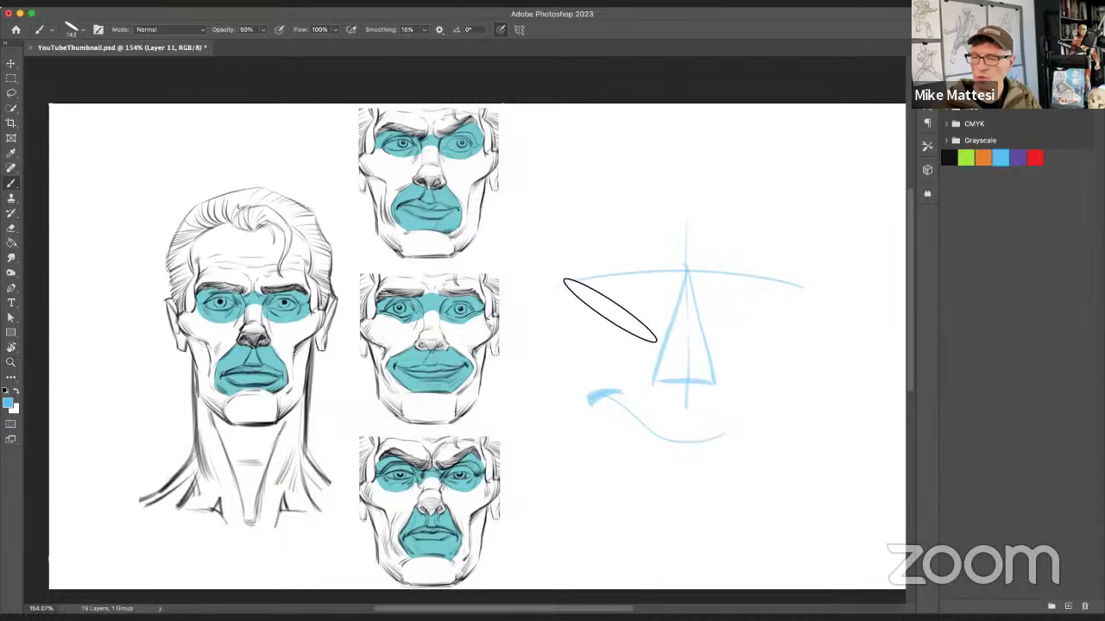
mouse_move(649, 307)
left_mouse_down()
mouse_move(597, 276)
mouse_move(600, 305)
mouse_move(636, 303)
mouse_move(594, 314)
mouse_move(630, 320)
left_mouse_up()
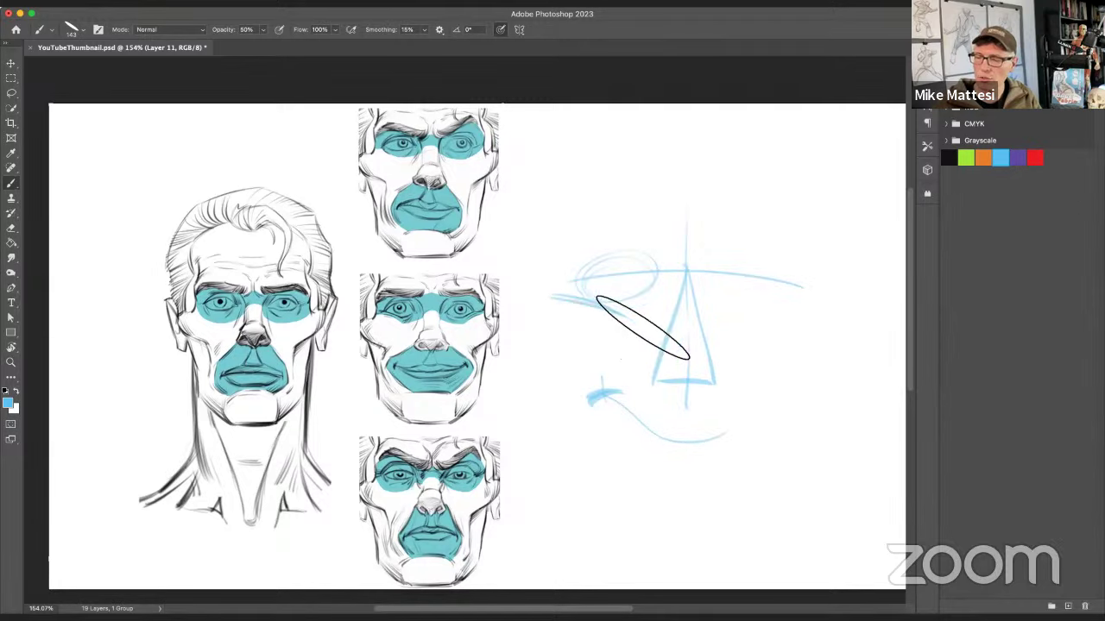
Step: Shade a cheek mass between the eye and mouth corner at 20% opacity, add converging guide lines around it and label it "cheek"
left_click_drag(609, 368, 590, 339)
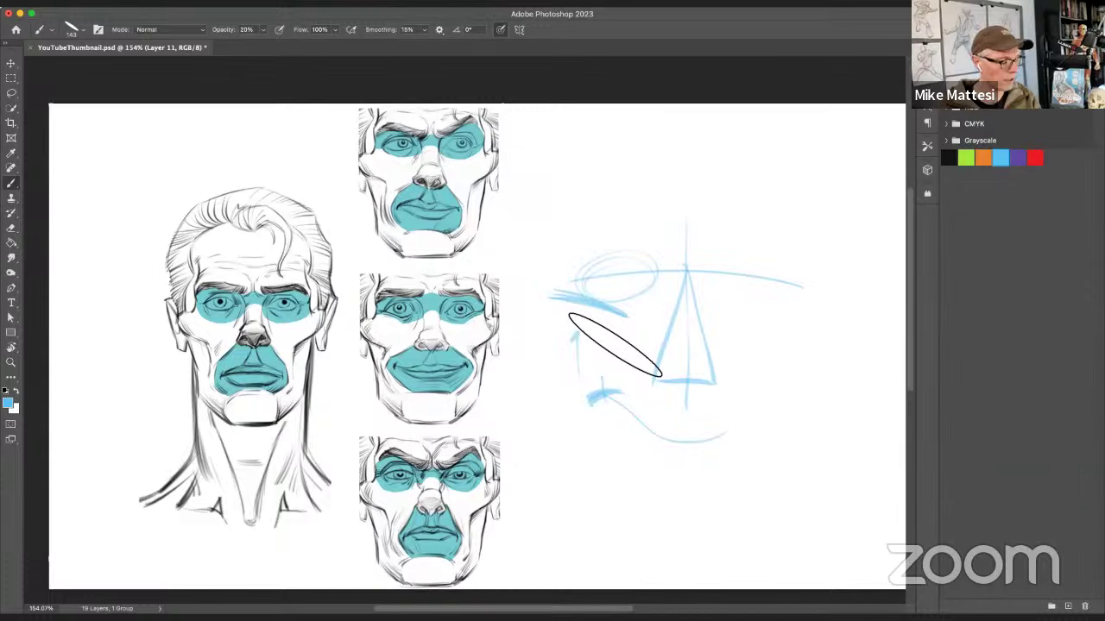
mouse_move(629, 370)
left_mouse_down()
mouse_move(642, 335)
mouse_move(555, 345)
mouse_move(591, 315)
mouse_move(621, 322)
mouse_move(559, 311)
mouse_move(594, 327)
mouse_move(549, 378)
mouse_move(534, 366)
mouse_move(552, 323)
left_mouse_up()
left_click_drag(591, 414, 457, 416)
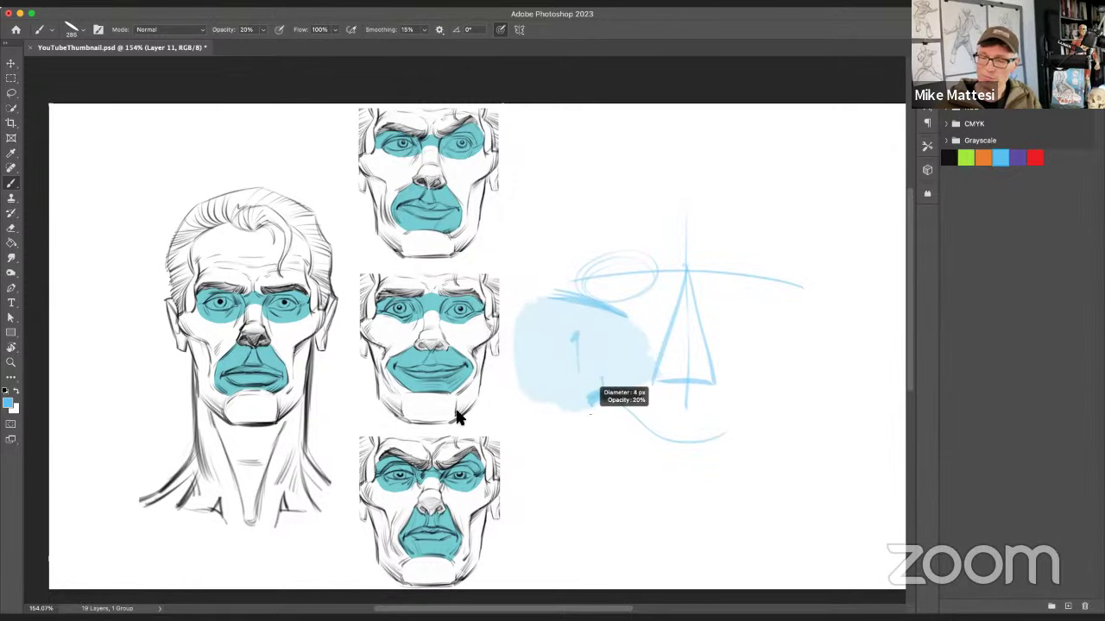
left_click_drag(590, 415, 614, 395)
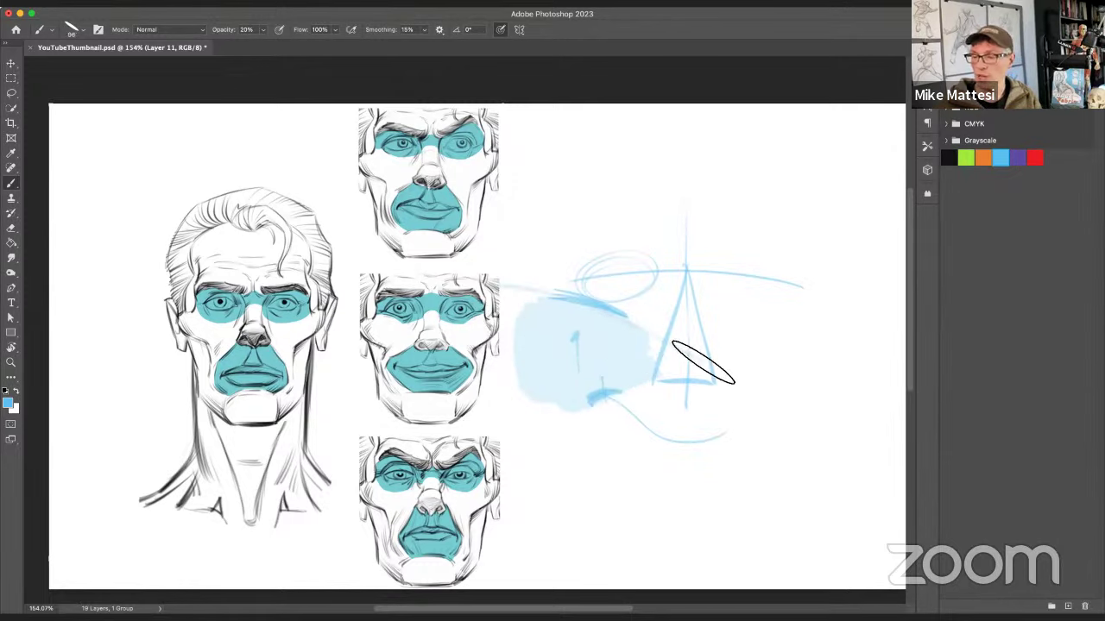
left_click_drag(531, 438, 710, 366)
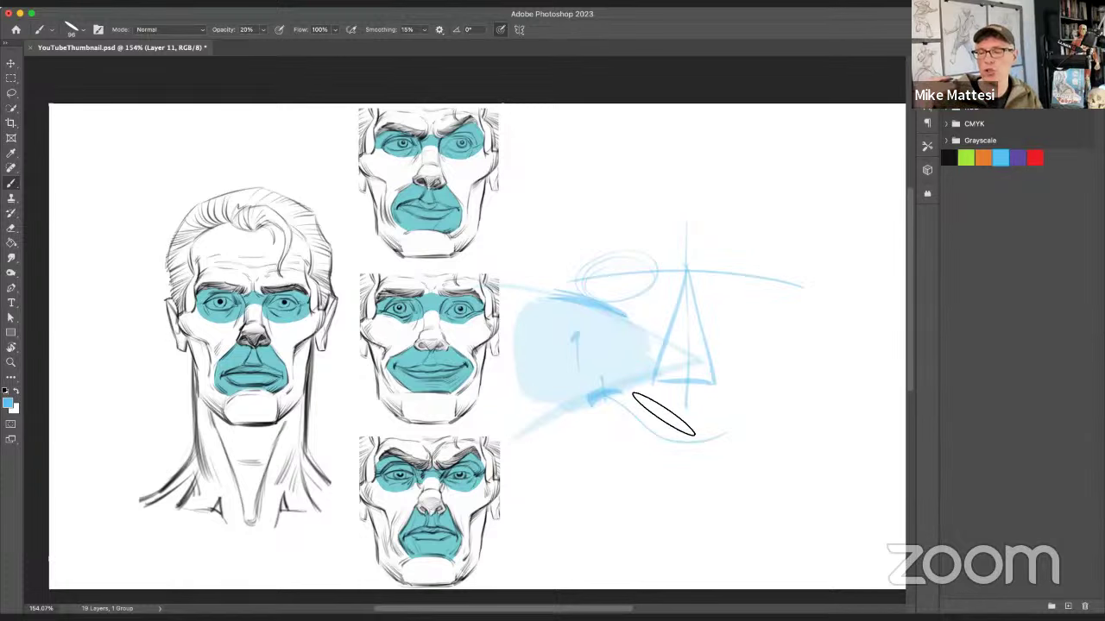
left_click_drag(561, 362, 566, 342)
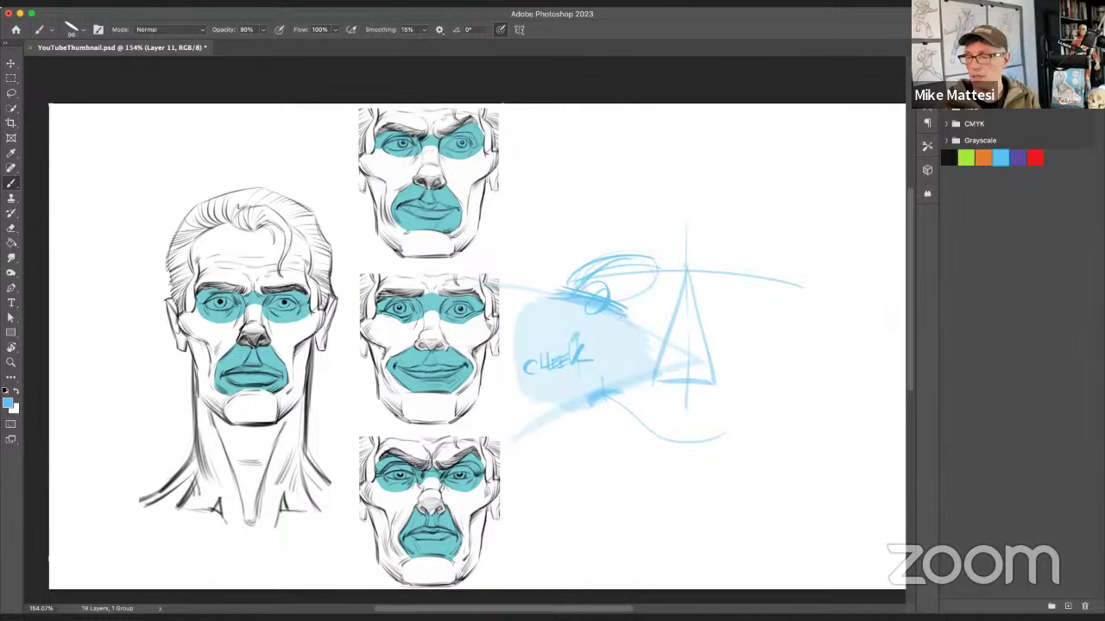
Step: Erase the labelled cheek sketch from the blank area beside the head studies
key("Delete")
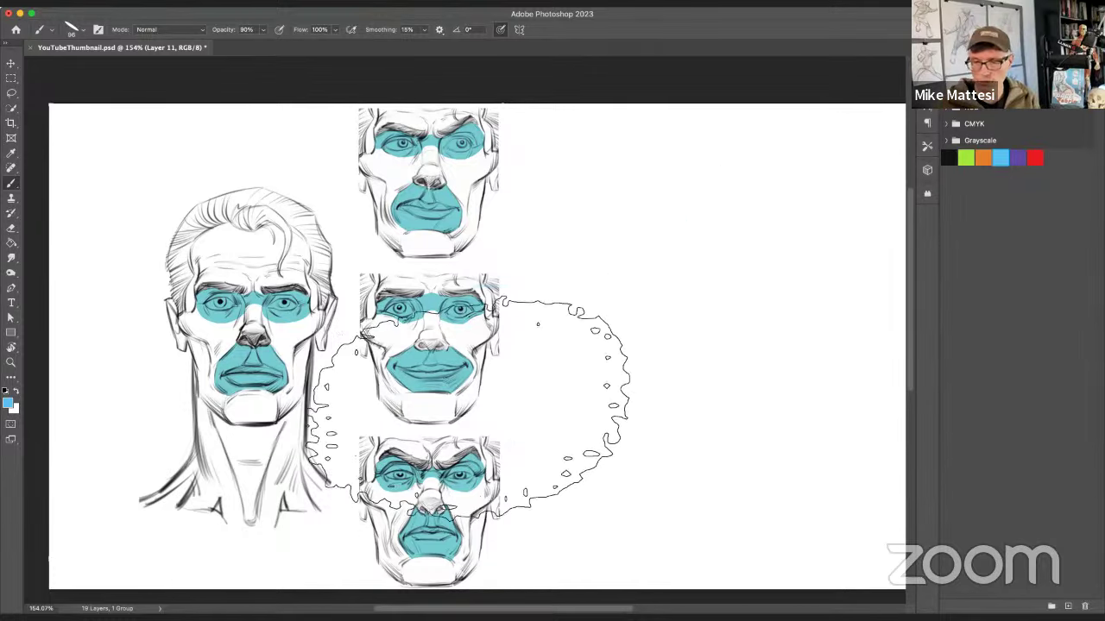
left_click_drag(466, 406, 472, 389)
key("ctrl+d")
Step: Sketch a large ball at 30% opacity with a curved centre line, and wrap a wide smiling mouth shape around it
mouse_move(673, 296)
left_mouse_down()
mouse_move(716, 288)
mouse_move(686, 263)
left_mouse_up()
left_click_drag(751, 302, 723, 318)
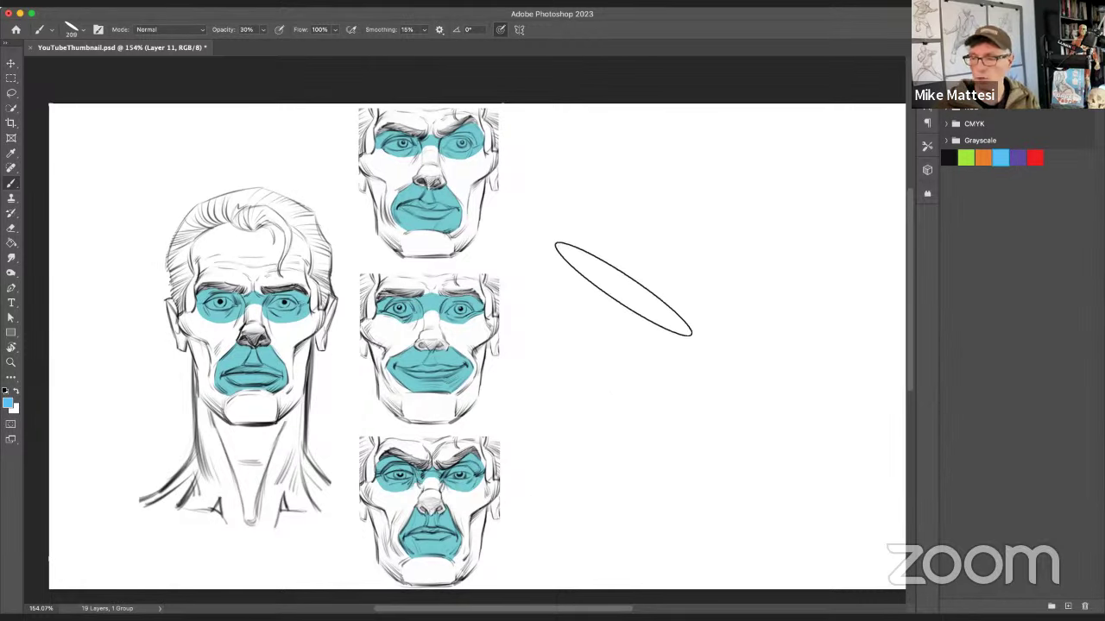
mouse_move(653, 238)
left_mouse_down()
mouse_move(639, 413)
mouse_move(802, 265)
mouse_move(575, 328)
mouse_move(787, 384)
mouse_move(748, 209)
mouse_move(604, 384)
mouse_move(822, 328)
mouse_move(590, 256)
mouse_move(679, 383)
left_mouse_up()
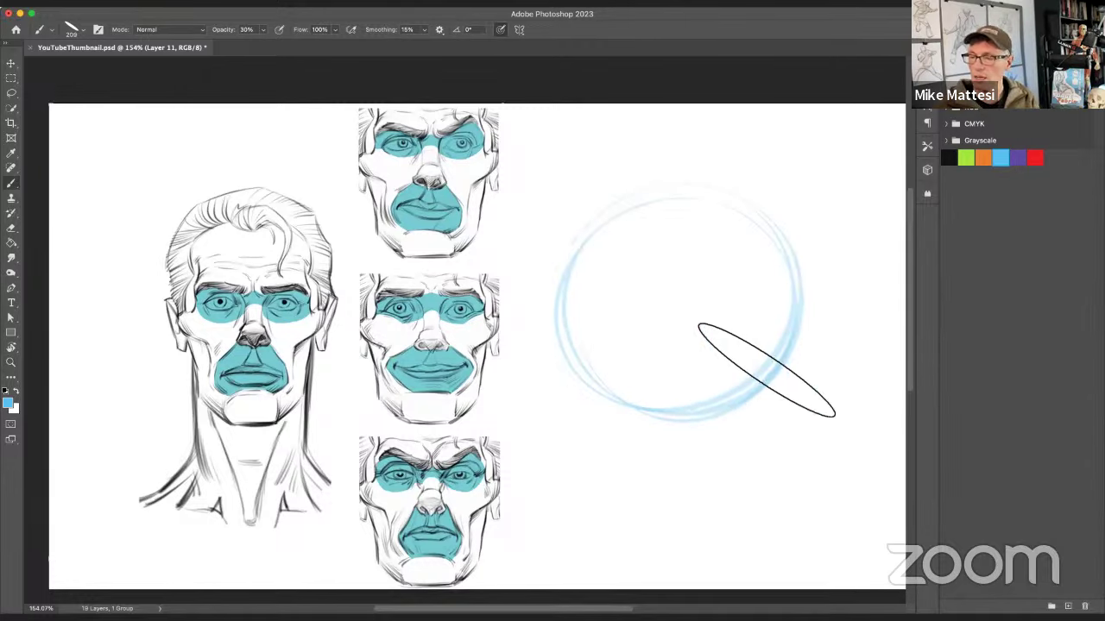
mouse_move(608, 405)
left_mouse_down()
mouse_move(783, 372)
mouse_move(802, 325)
left_mouse_up()
left_click_drag(695, 183, 688, 450)
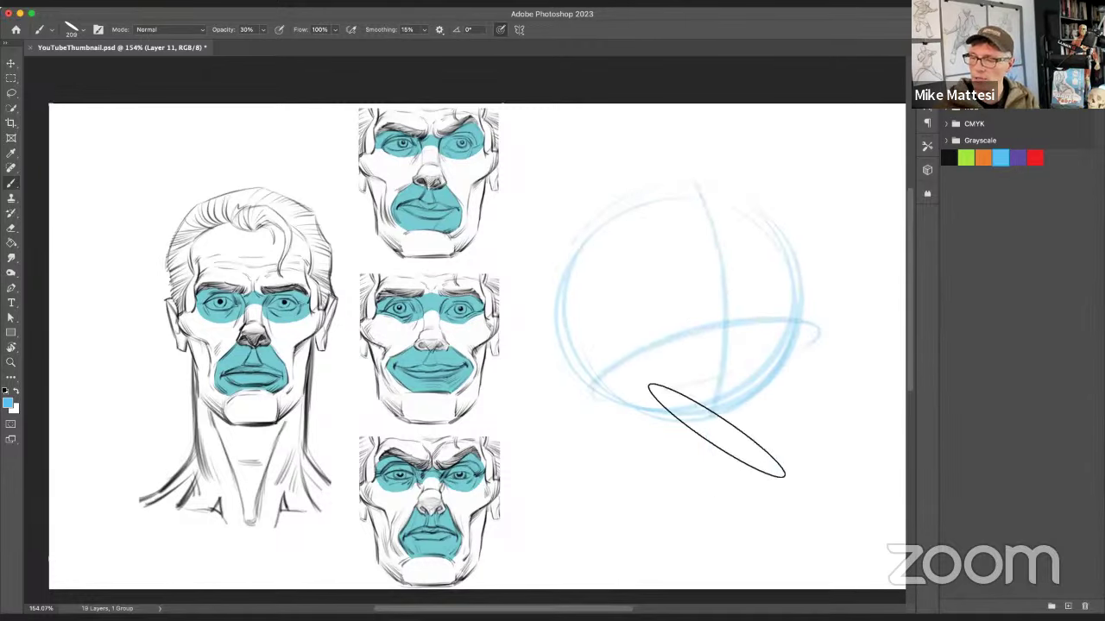
mouse_move(721, 346)
left_mouse_down()
mouse_move(886, 302)
mouse_move(772, 391)
mouse_move(880, 296)
mouse_move(800, 400)
mouse_move(853, 322)
mouse_move(811, 383)
mouse_move(642, 383)
left_mouse_up()
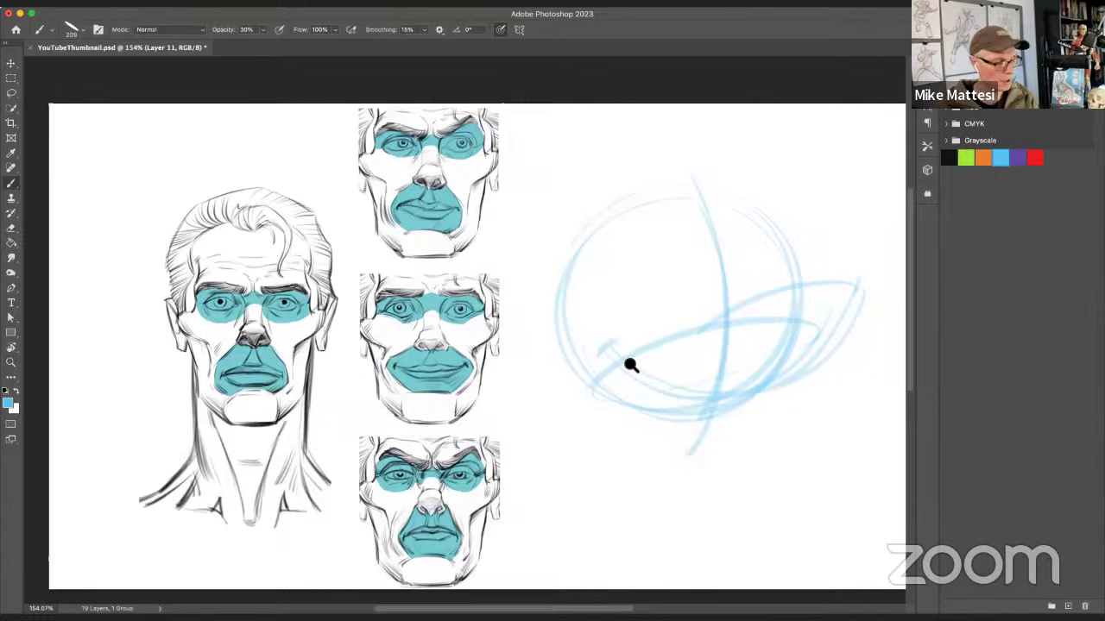
Step: Draw the cheek bulging over the smile's left corner on the ball, and shade it at 30% opacity
key("z")
mouse_move(673, 365)
left_mouse_down()
mouse_move(698, 365)
mouse_move(648, 378)
mouse_move(565, 370)
mouse_move(626, 412)
left_mouse_up()
key("b")
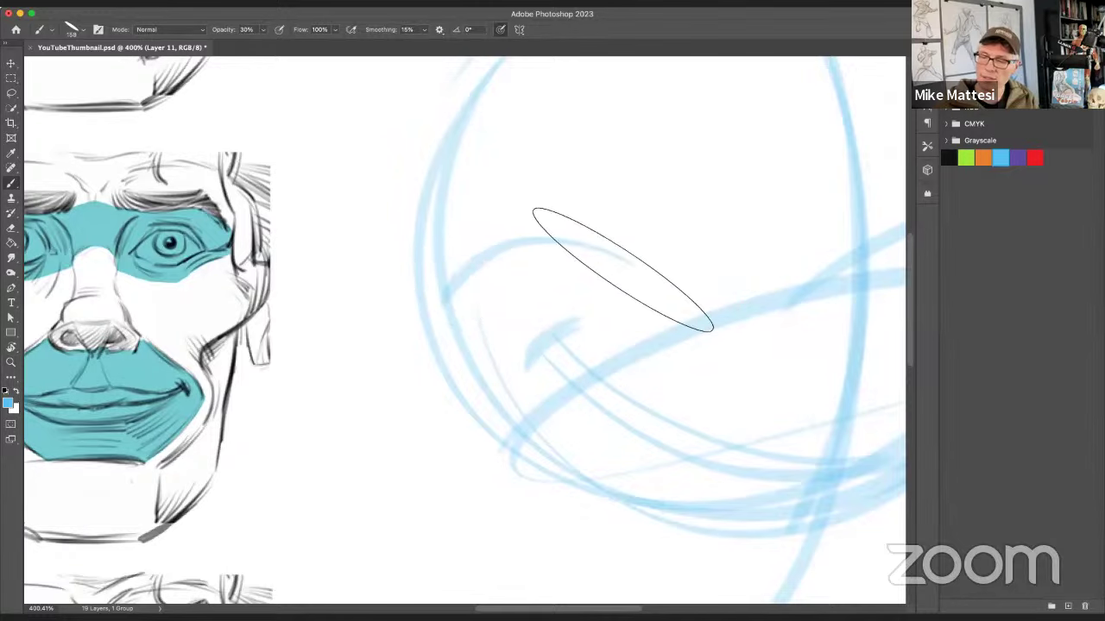
left_click_drag(622, 268, 500, 353)
left_click_drag(550, 239, 440, 371)
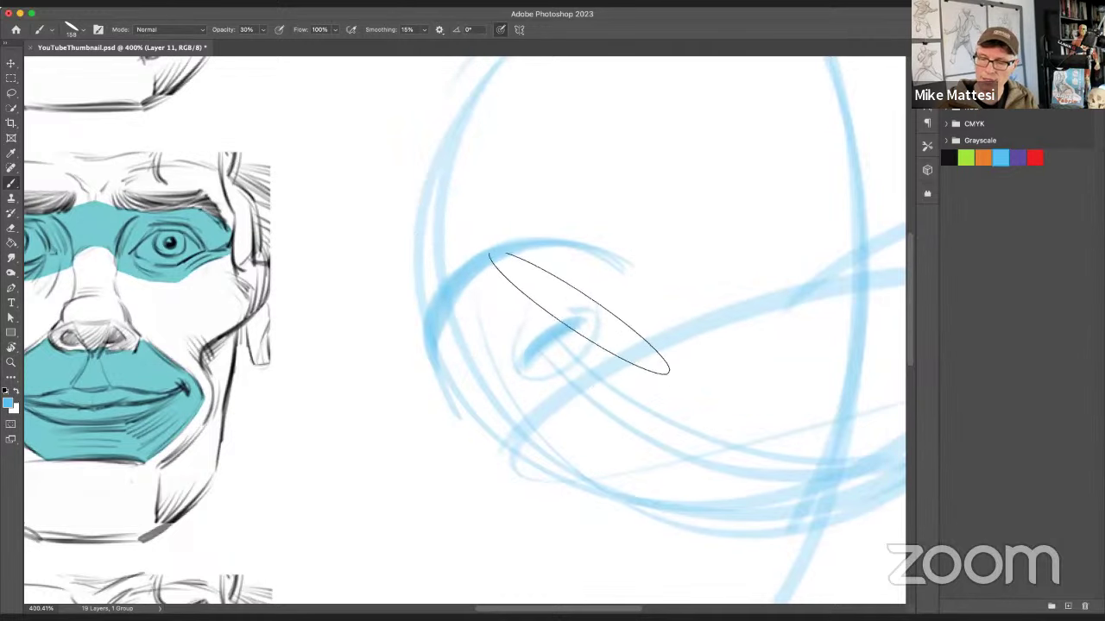
mouse_move(596, 341)
left_mouse_down()
mouse_move(711, 301)
mouse_move(557, 308)
mouse_move(464, 294)
mouse_move(565, 268)
mouse_move(557, 308)
mouse_move(607, 263)
mouse_move(634, 286)
mouse_move(523, 334)
mouse_move(475, 385)
mouse_move(440, 335)
left_mouse_up()
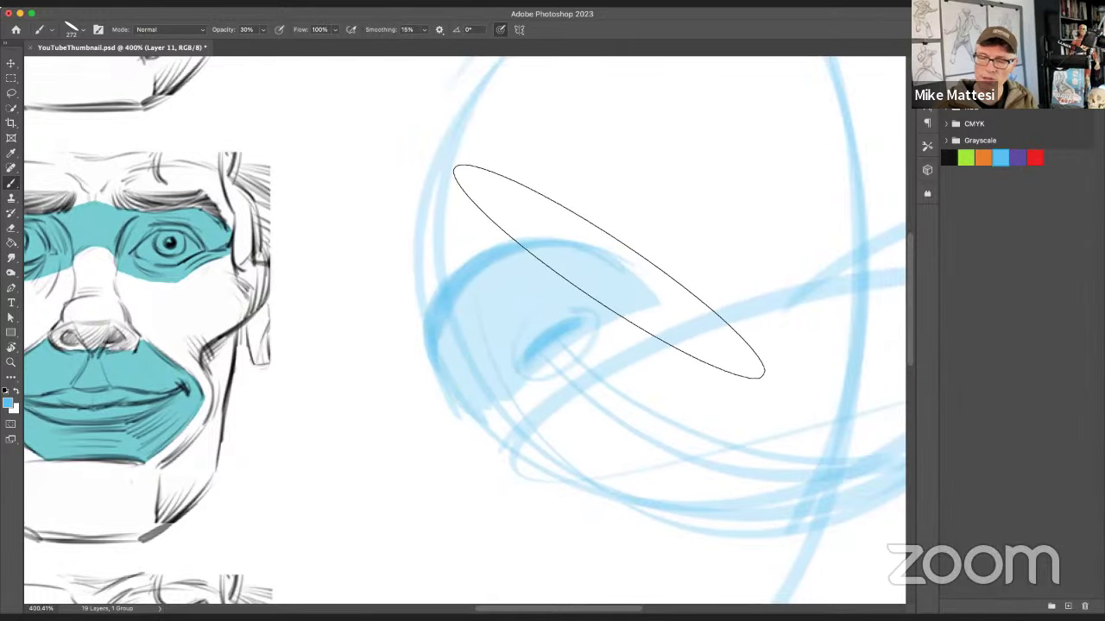
Step: Erase the ball and smile sketch from the area beside the head studies
key("z")
left_click_drag(619, 371, 533, 417)
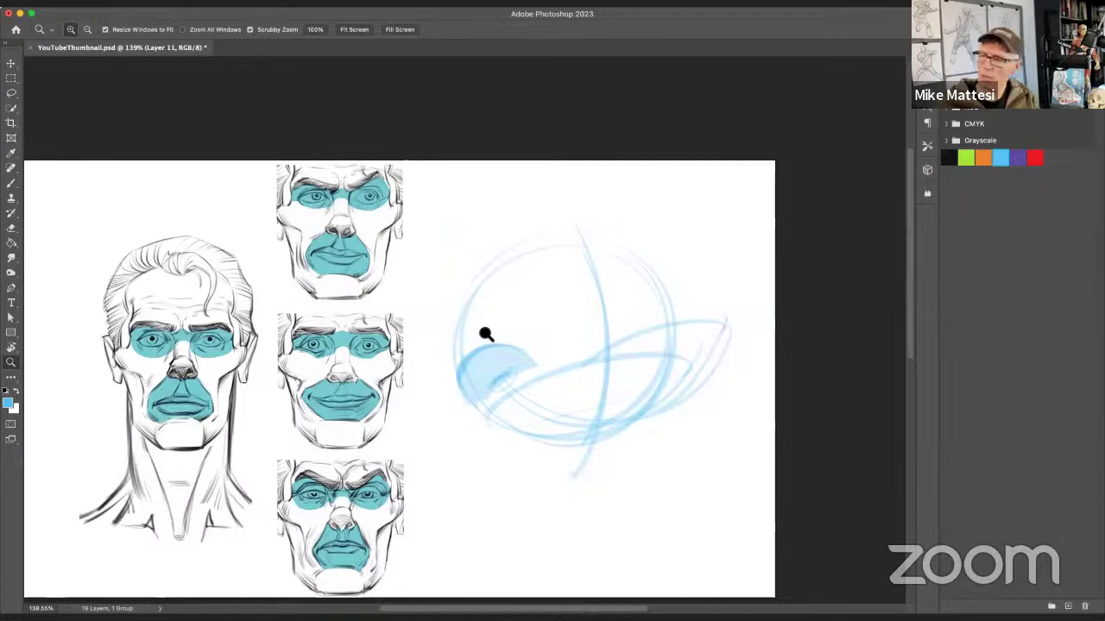
mouse_move(486, 334)
left_mouse_down()
mouse_move(576, 332)
mouse_move(395, 344)
mouse_move(427, 362)
mouse_move(494, 309)
left_mouse_up()
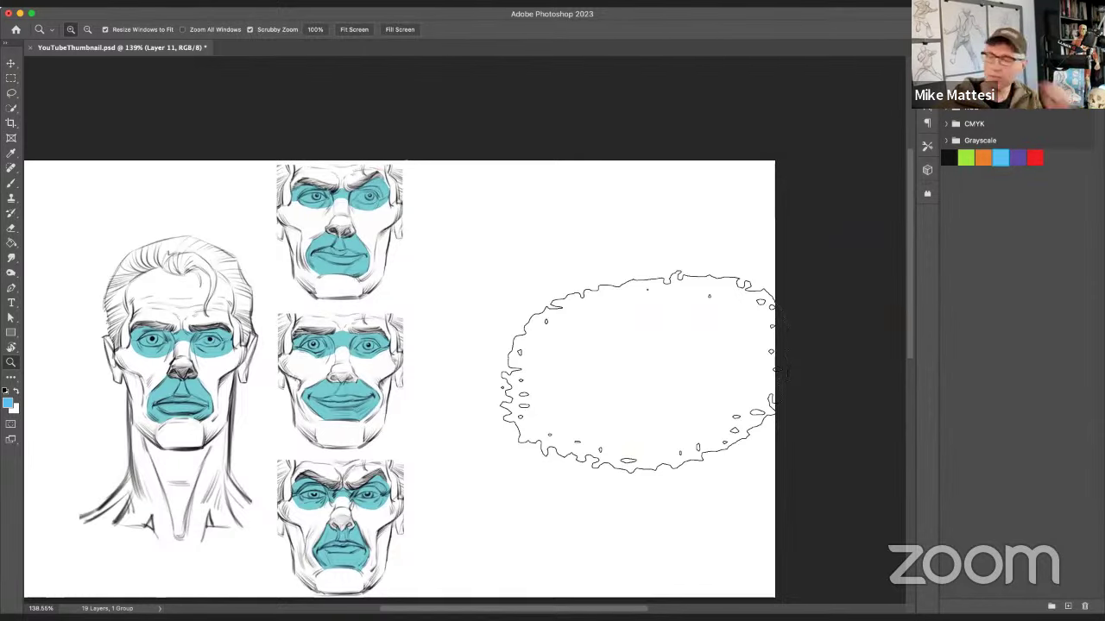
key("super+z")
Step: Sketch the front-view lower face outline at 30% opacity, with straight sides, angled jaw and flat chin, thickening the right jaw edge
key("b")
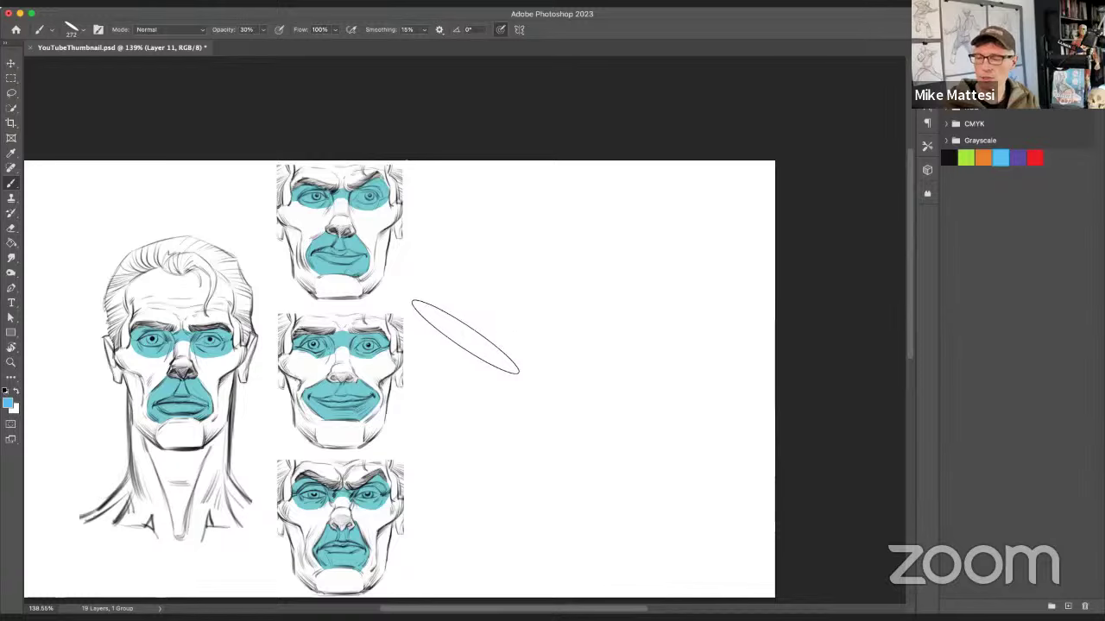
left_click_drag(469, 384, 463, 256)
mouse_move(466, 404)
left_mouse_down()
mouse_move(549, 478)
mouse_move(572, 481)
mouse_move(544, 480)
mouse_move(635, 484)
mouse_move(682, 436)
left_mouse_up()
left_click_drag(691, 243, 688, 382)
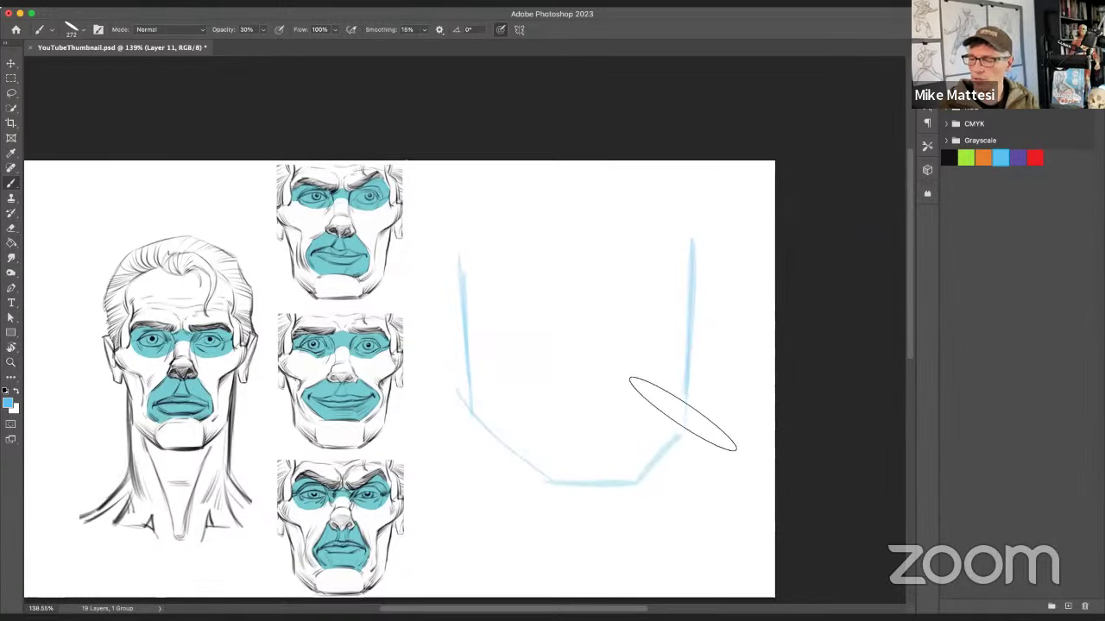
left_click_drag(683, 423, 631, 494)
left_click_drag(691, 254, 679, 414)
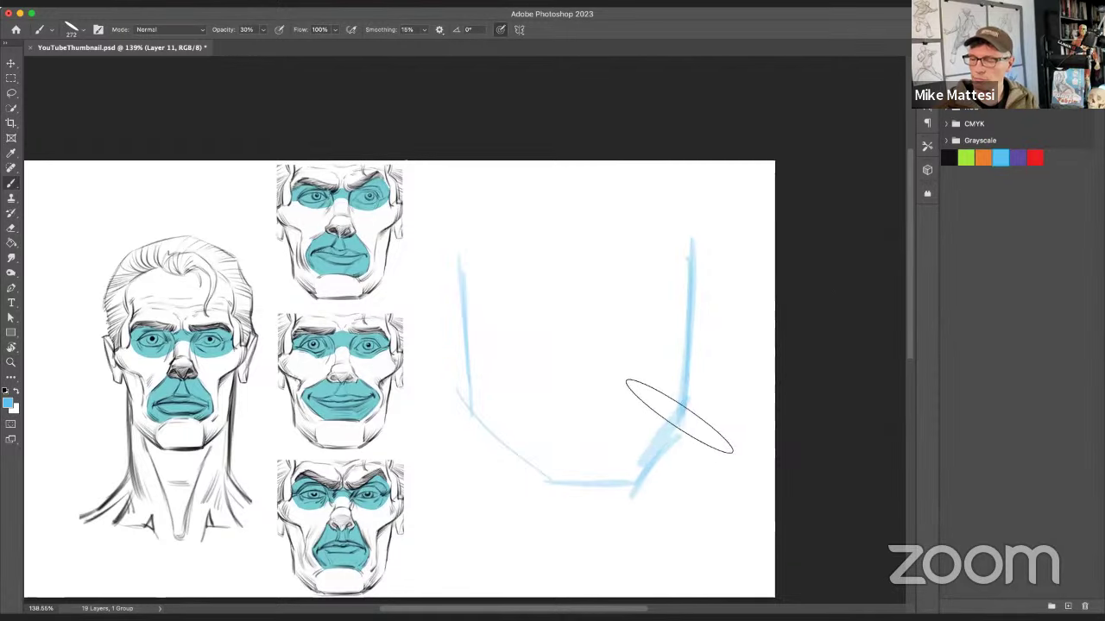
Step: Add a horizontal mouth line, vertical centre line and triangular nose inside the jaw outline, and mark the nostril wings
left_click_drag(480, 385, 697, 386)
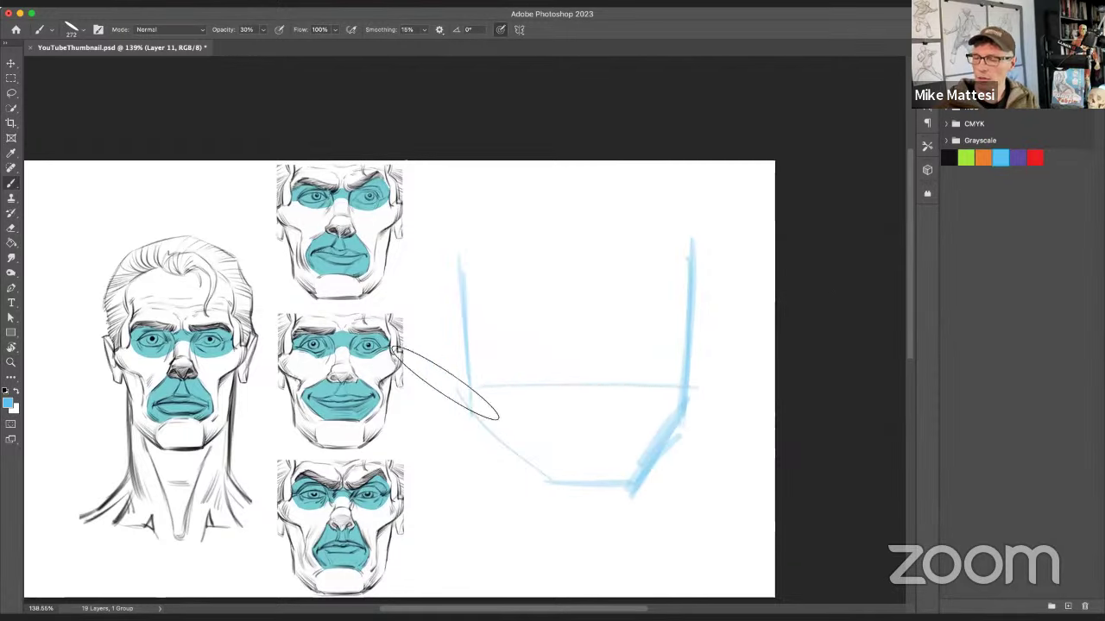
left_click_drag(582, 229, 582, 507)
left_click_drag(543, 338, 608, 337)
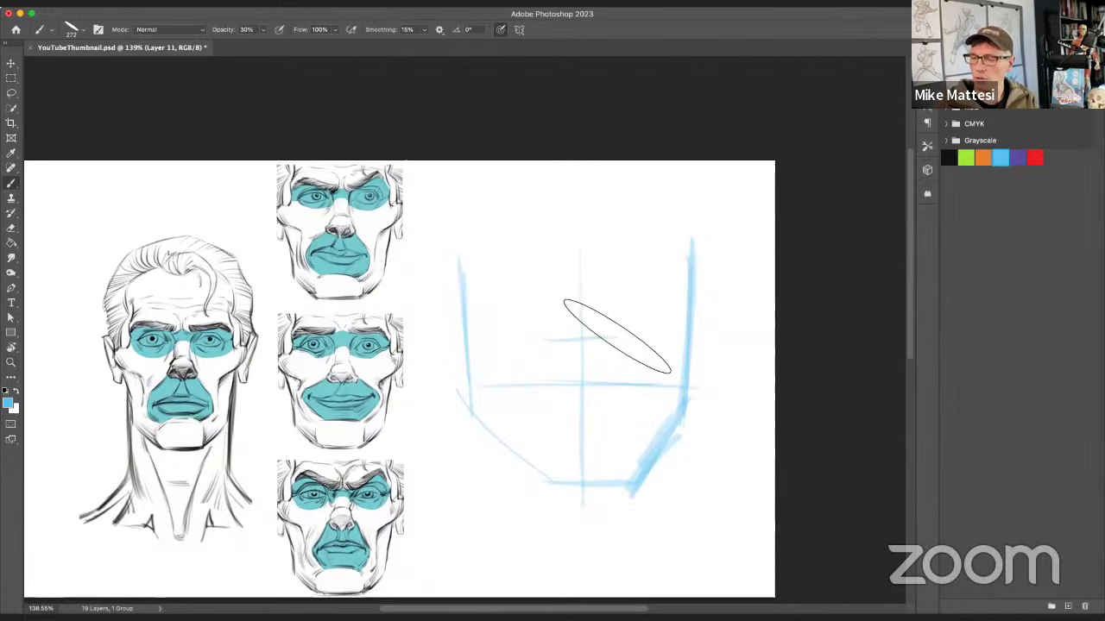
left_click_drag(581, 229, 542, 337)
left_click_drag(581, 228, 609, 302)
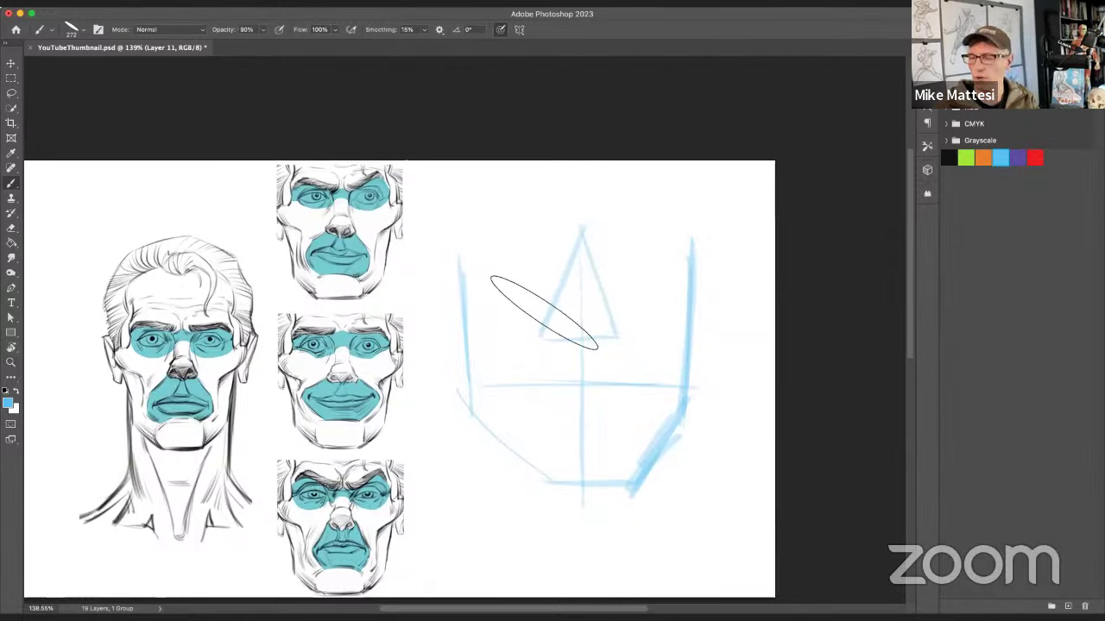
left_click(542, 327)
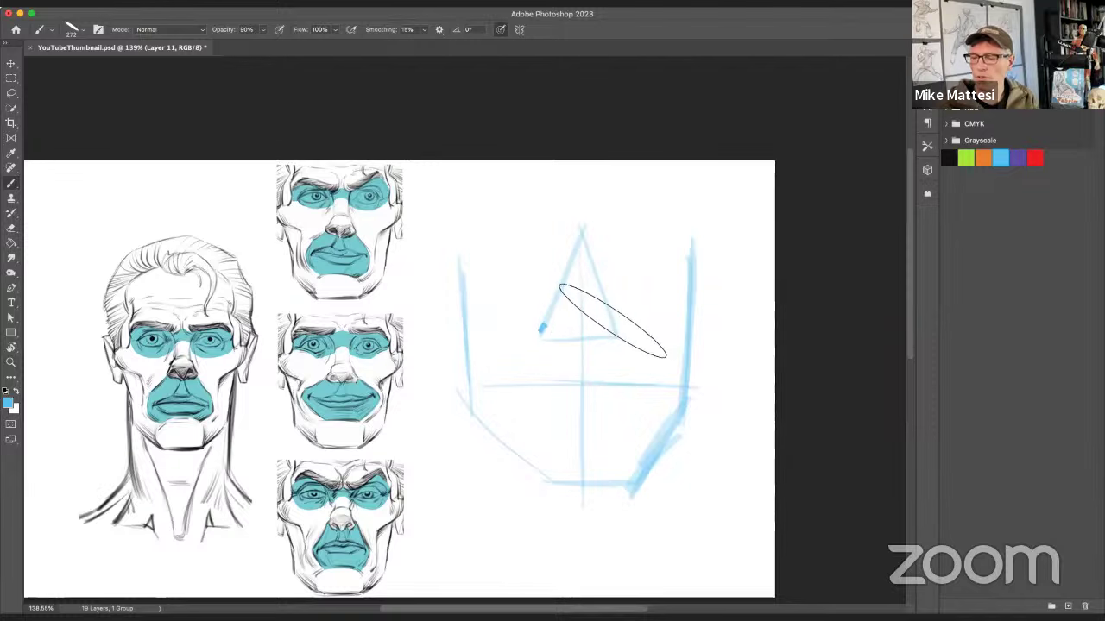
left_click(612, 321)
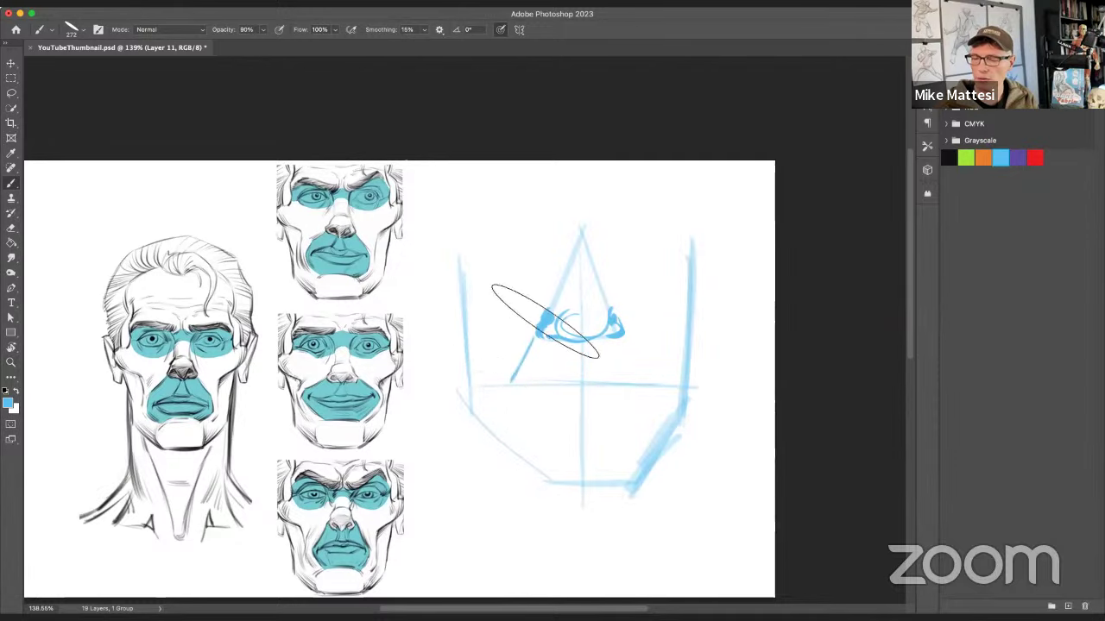
Step: Draw the muzzle shape flaring from the nostrils to the mouth corners and in to the chin, and outline the rounded chin block
left_click_drag(555, 320, 507, 382)
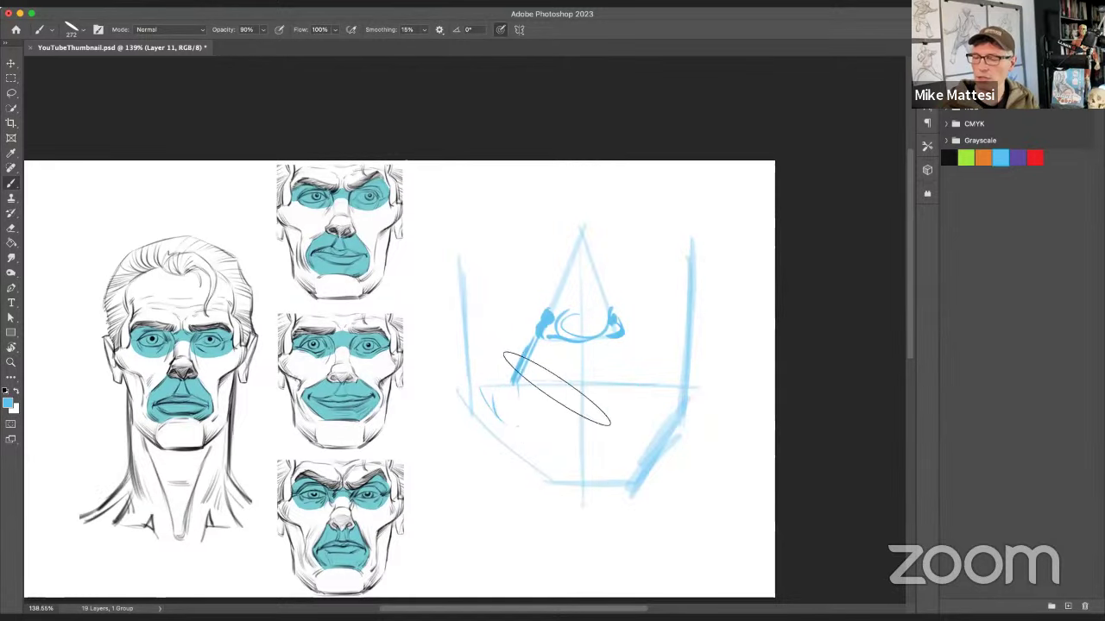
left_click_drag(507, 385, 630, 386)
left_click_drag(545, 321, 514, 393)
left_click_drag(614, 326, 636, 390)
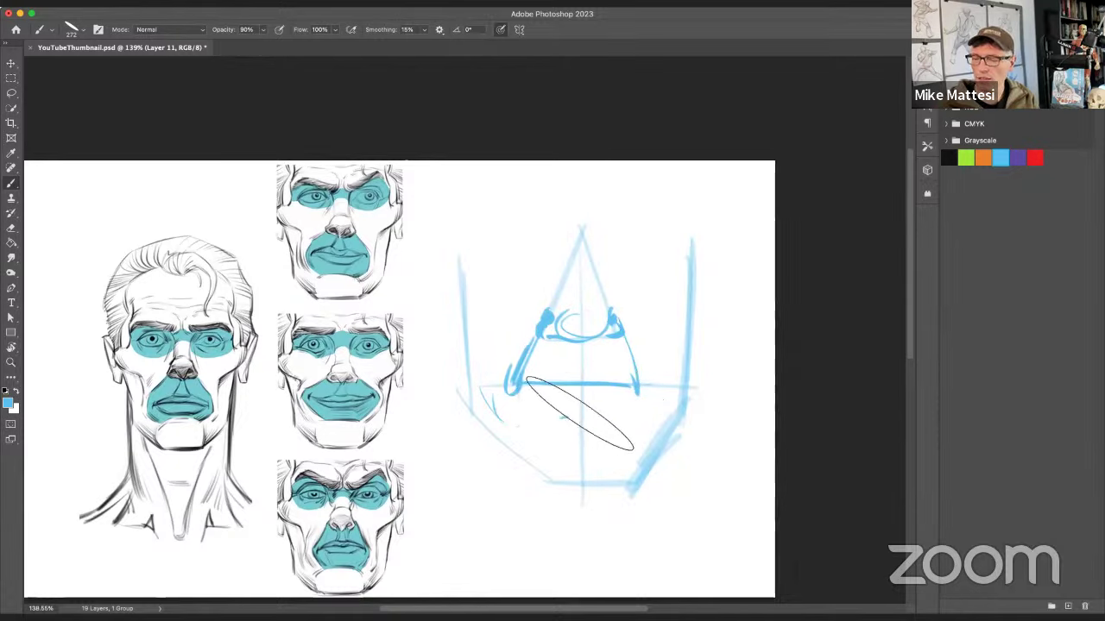
mouse_move(617, 480)
left_mouse_down()
mouse_move(565, 445)
mouse_move(557, 418)
mouse_move(543, 468)
mouse_move(617, 473)
mouse_move(672, 427)
mouse_move(628, 481)
mouse_move(555, 420)
mouse_move(542, 470)
mouse_move(614, 435)
left_mouse_up()
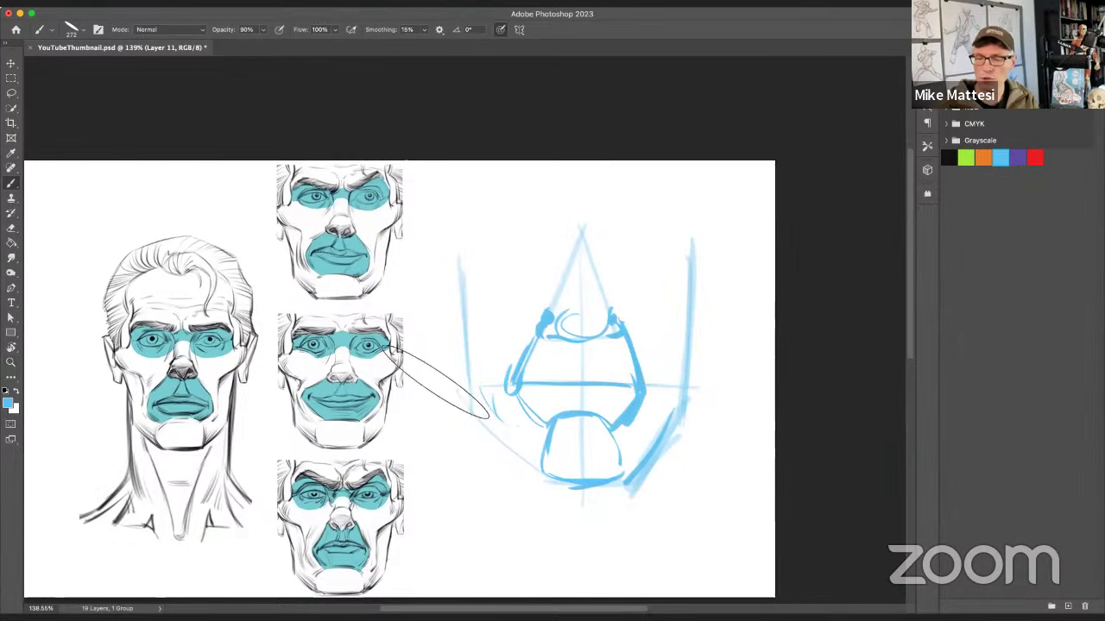
Step: Draw a curved arrow pointing at the large head's jaw, and shade the muzzle shape in the jaw sketch at 20% opacity
mouse_move(34, 482)
left_mouse_down()
mouse_move(118, 420)
mouse_move(102, 437)
left_mouse_up()
key("2")
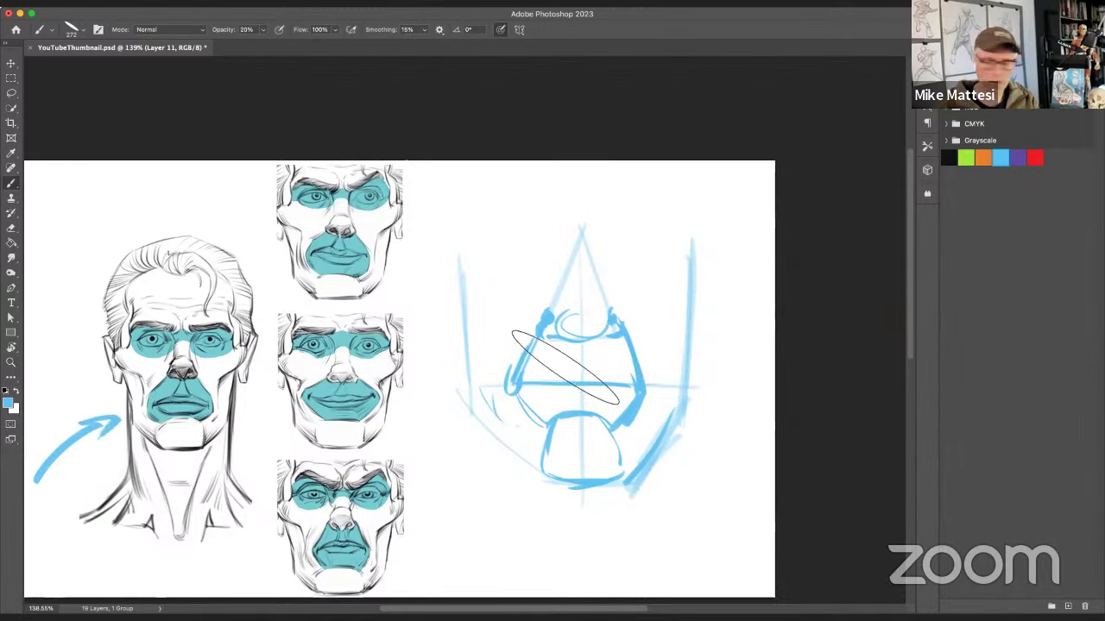
mouse_move(540, 386)
left_mouse_down()
mouse_move(598, 363)
mouse_move(578, 402)
mouse_move(593, 347)
mouse_move(612, 375)
mouse_move(630, 367)
mouse_move(626, 404)
mouse_move(594, 407)
left_mouse_up()
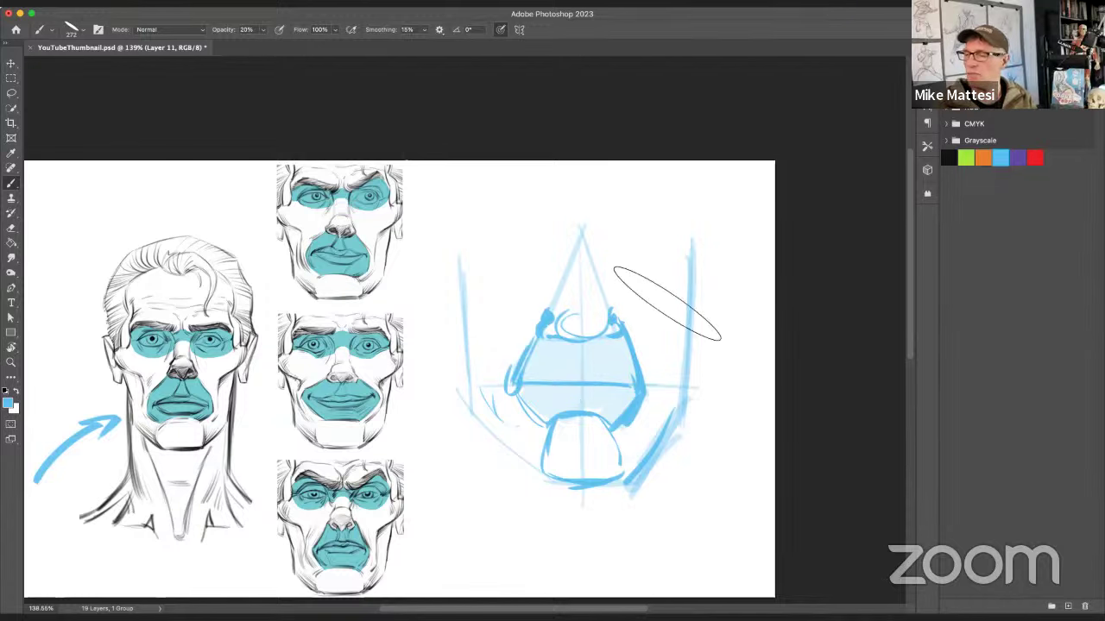
Step: Erase the front-view jaw and muzzle sketch, keeping the arrow beside the large head
key("e")
mouse_move(665, 277)
left_mouse_down()
mouse_move(691, 247)
mouse_move(572, 420)
mouse_move(510, 257)
left_mouse_up()
key("b")
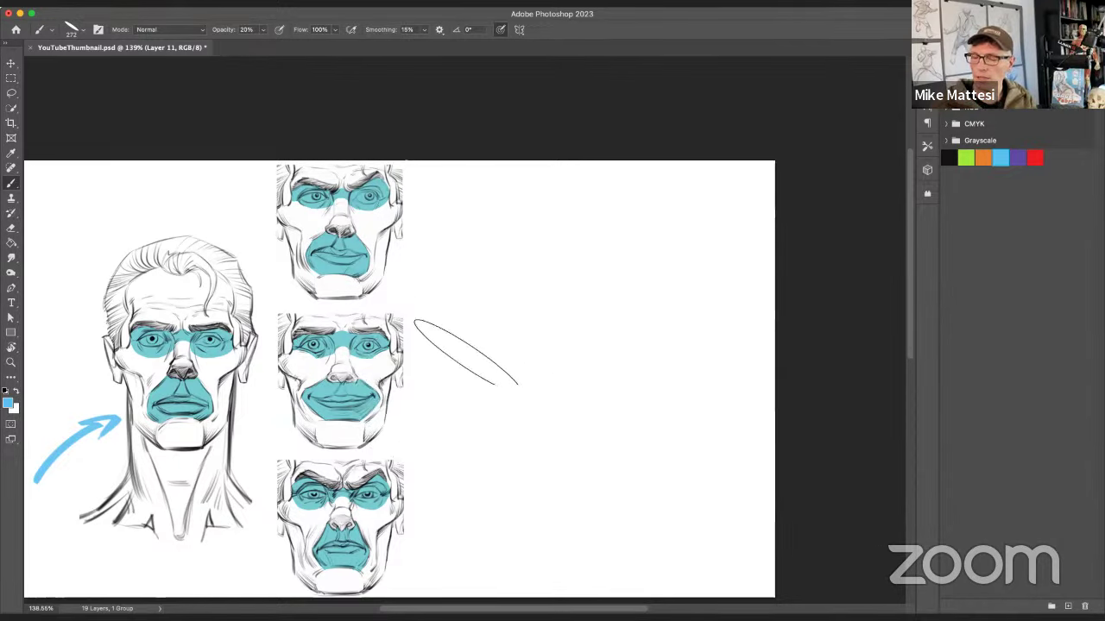
Step: Draw an S-curved mouth line beside the three faces, with a nose oval, a left cheek edge and a vertical centre line at 80% opacity
mouse_move(463, 363)
left_mouse_down()
mouse_move(683, 321)
mouse_move(540, 362)
mouse_move(457, 362)
mouse_move(477, 352)
mouse_move(465, 386)
mouse_move(461, 379)
mouse_move(601, 353)
mouse_move(666, 308)
left_mouse_up()
key("8")
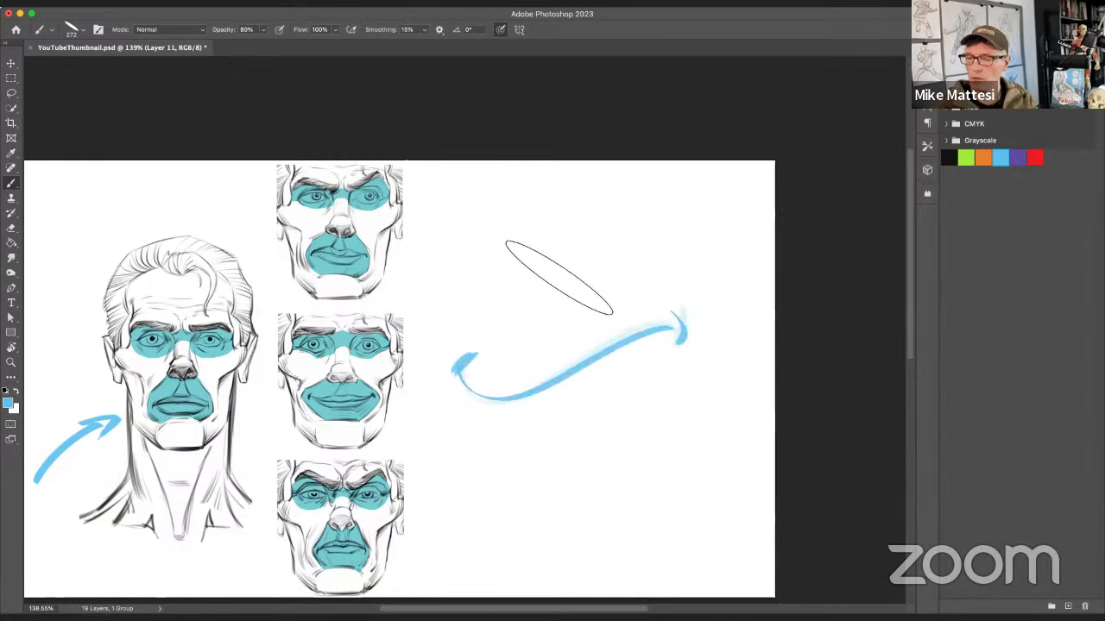
mouse_move(523, 284)
left_mouse_down()
mouse_move(578, 252)
mouse_move(536, 295)
mouse_move(525, 245)
mouse_move(520, 268)
mouse_move(533, 262)
mouse_move(520, 283)
mouse_move(509, 273)
mouse_move(470, 329)
mouse_move(495, 299)
mouse_move(448, 392)
mouse_move(477, 461)
left_mouse_up()
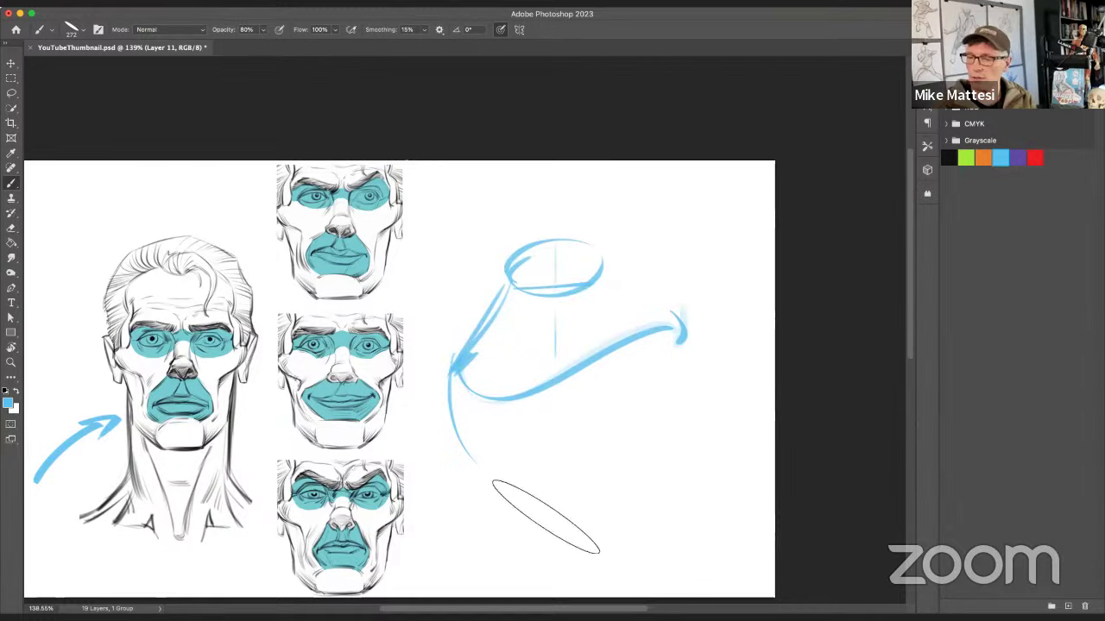
left_click_drag(555, 245, 554, 496)
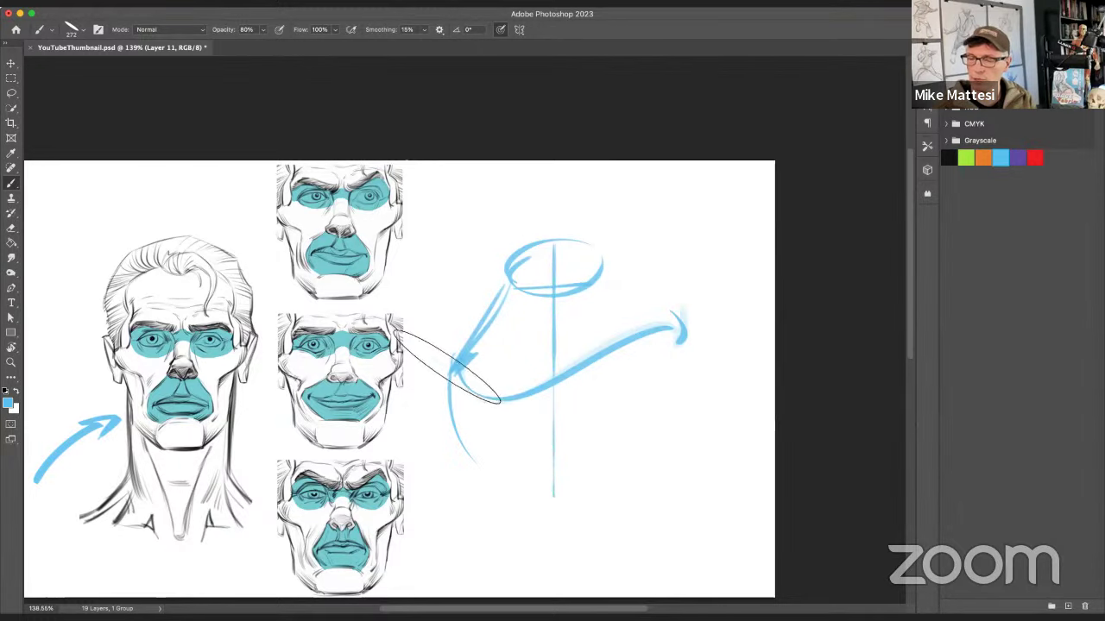
Step: Close the muzzle outline with a compressed lower-left side, a round chin ball and a stretched right side
mouse_move(450, 373)
left_mouse_down()
mouse_move(505, 475)
mouse_move(552, 447)
mouse_move(590, 509)
left_mouse_up()
left_click_drag(510, 473, 586, 530)
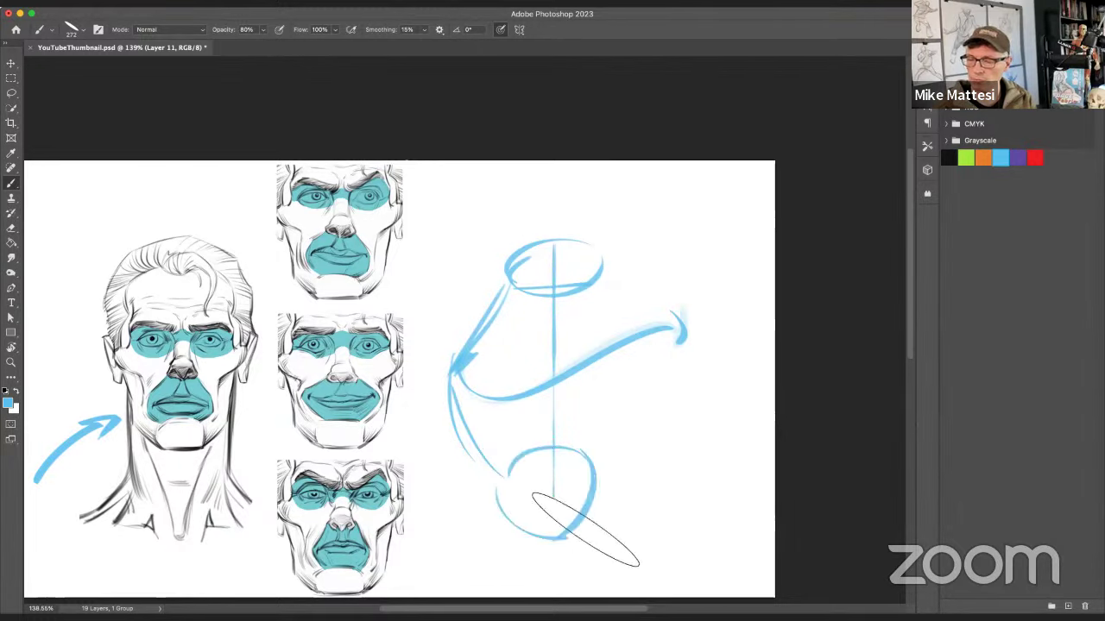
mouse_move(604, 259)
left_mouse_down()
mouse_move(698, 339)
mouse_move(689, 313)
mouse_move(673, 384)
mouse_move(604, 471)
left_mouse_up()
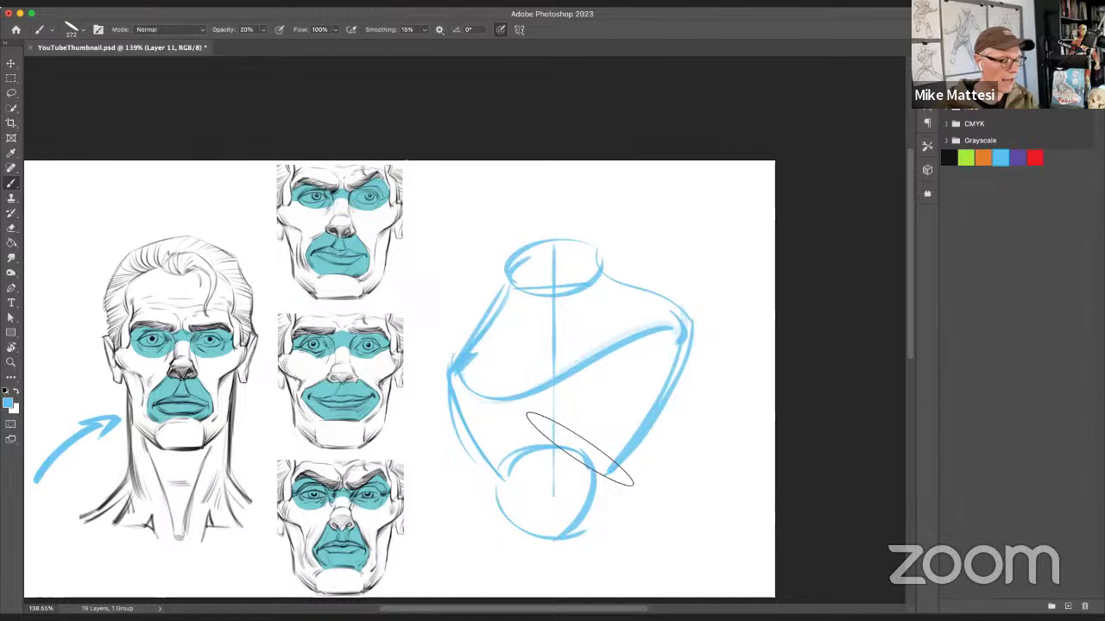
Step: Shade the whole muzzle shape at 20% opacity with a 614 px brush, and deepen the area below the mouth line
key("2")
key("bracketright")
key("bracketright")
key("bracketright")
key("bracketright")
key("bracketright")
key("bracketright")
key("bracketright")
mouse_move(607, 327)
left_mouse_down()
mouse_move(532, 397)
mouse_move(563, 314)
mouse_move(504, 350)
mouse_move(519, 302)
mouse_move(465, 379)
mouse_move(509, 399)
mouse_move(536, 394)
mouse_move(549, 437)
mouse_move(573, 436)
mouse_move(650, 365)
mouse_move(631, 374)
mouse_move(594, 335)
mouse_move(546, 315)
mouse_move(613, 287)
mouse_move(650, 303)
mouse_move(630, 292)
mouse_move(655, 379)
mouse_move(612, 412)
left_mouse_up()
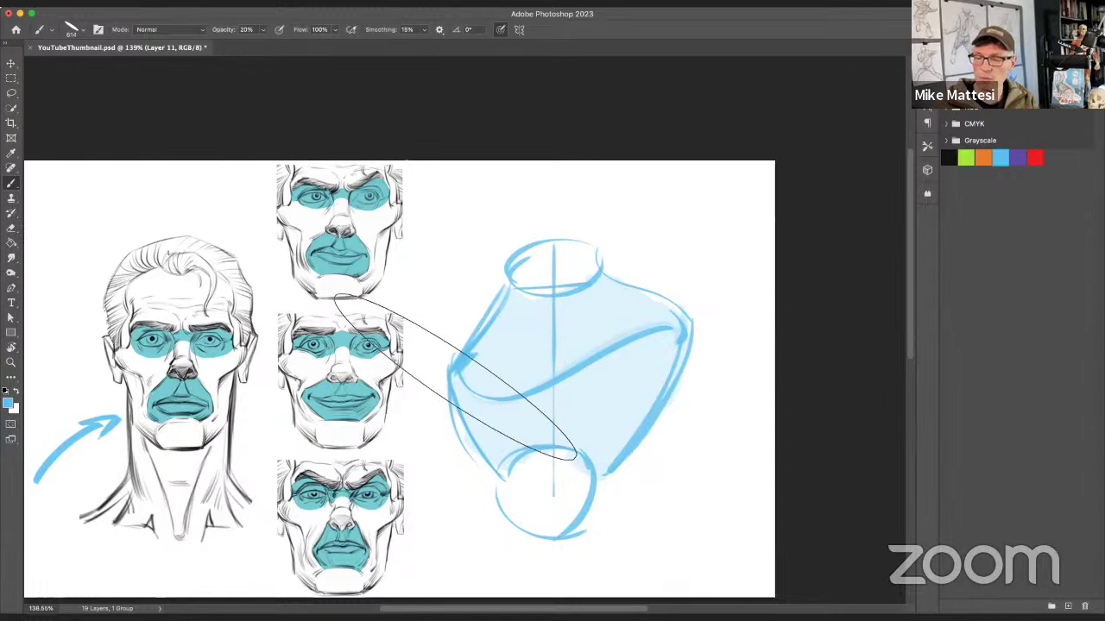
mouse_move(499, 419)
left_mouse_down()
mouse_move(602, 366)
mouse_move(530, 414)
mouse_move(641, 346)
mouse_move(602, 407)
mouse_move(658, 340)
mouse_move(556, 416)
mouse_move(628, 383)
mouse_move(600, 455)
left_mouse_up()
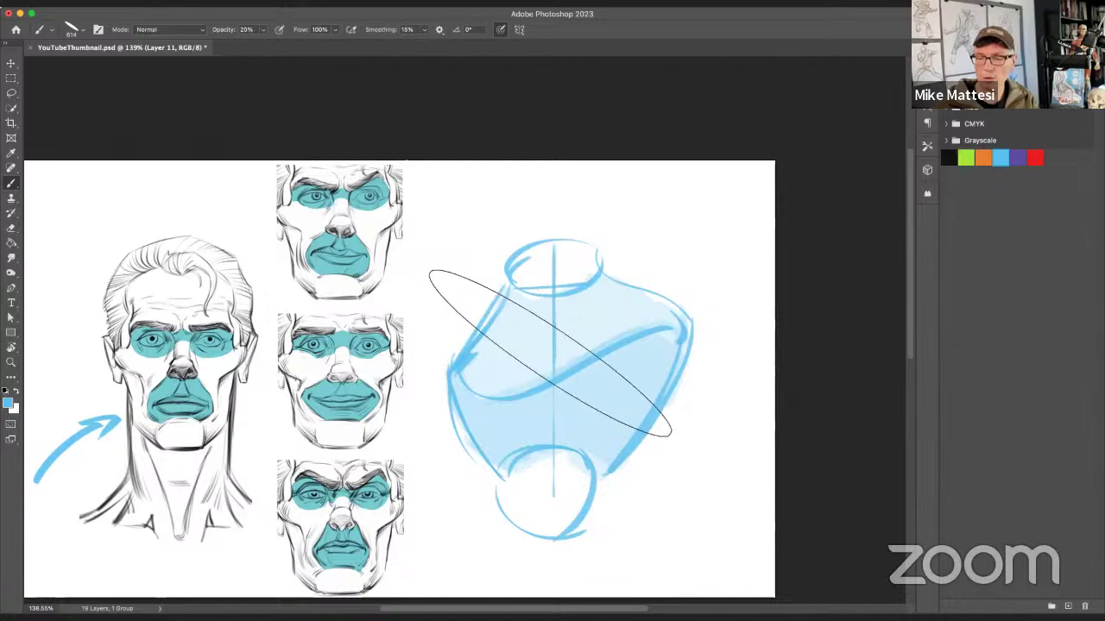
Step: Add heavy strokes at 90% opacity along the left half of the mouth line, in the upper-left muzzle and under the nose oval
key("8")
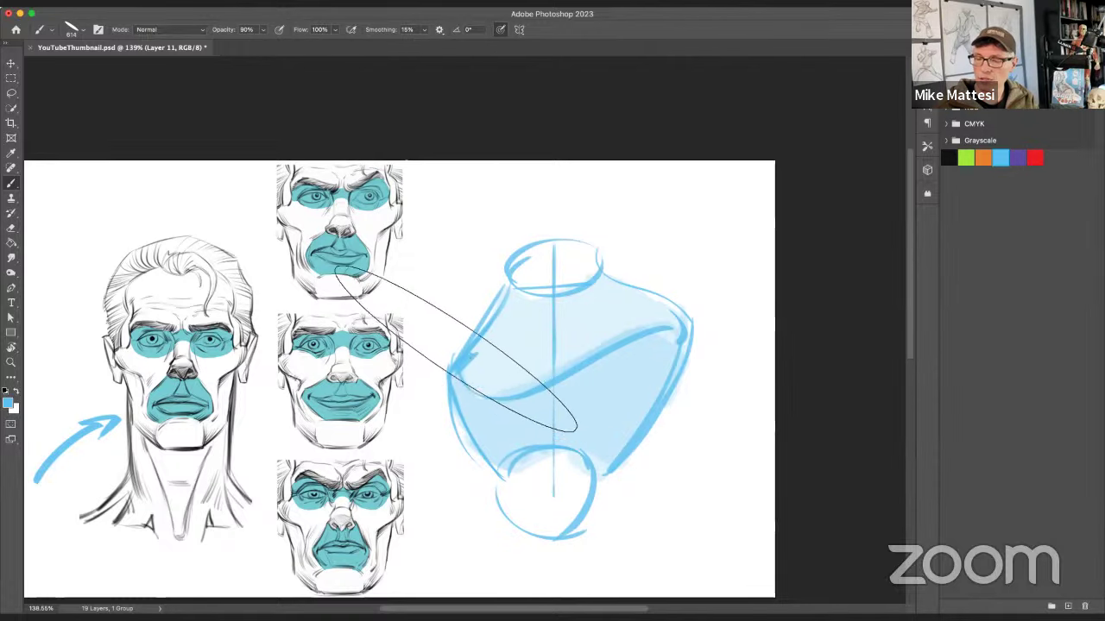
mouse_move(440, 341)
left_mouse_down()
mouse_move(492, 379)
mouse_move(583, 367)
left_mouse_up()
left_click_drag(522, 307, 496, 363)
left_click_drag(570, 345, 583, 341)
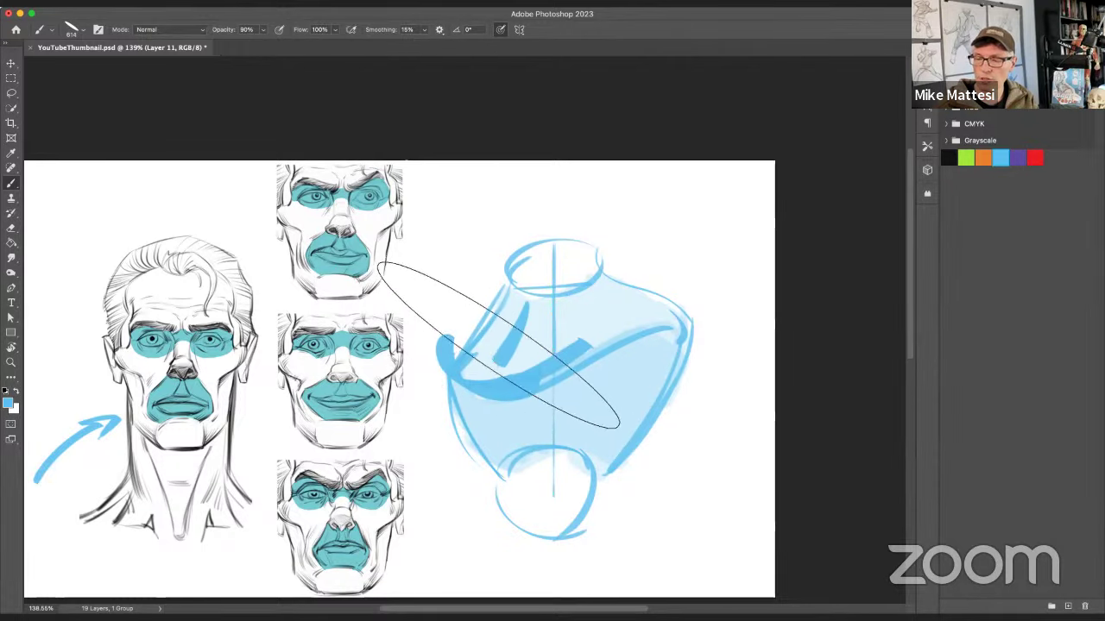
left_click_drag(563, 296, 483, 288)
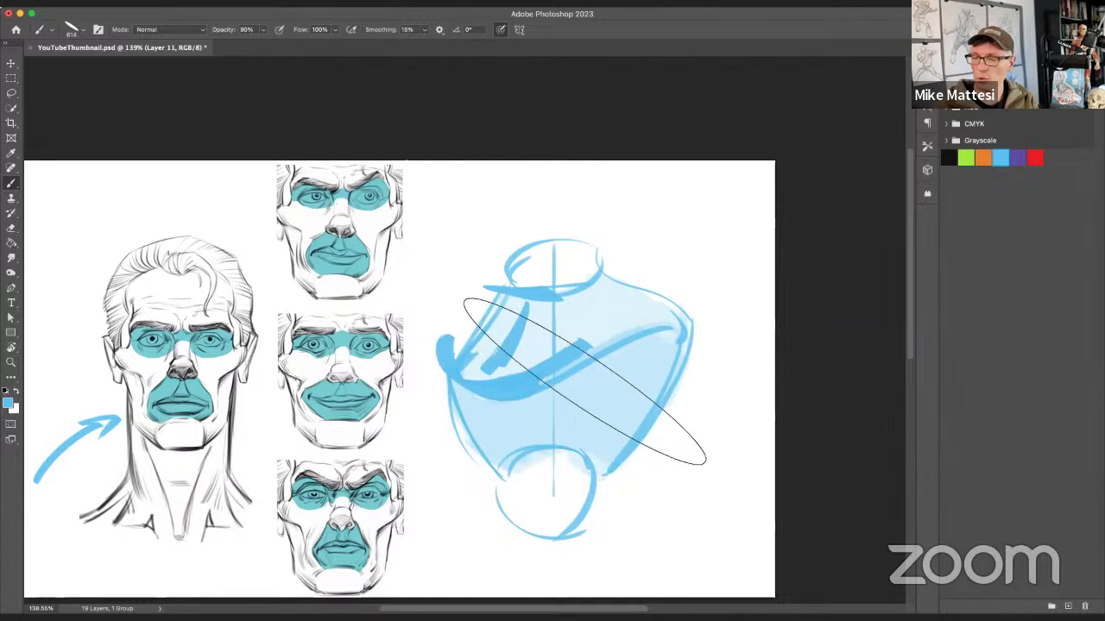
Step: Extend the heavy mouth line to the right corner, accent the lower-right muzzle and chin top, and shade the opposing areas at 40% opacity
left_click_drag(535, 370, 698, 328)
left_click_drag(608, 367, 596, 416)
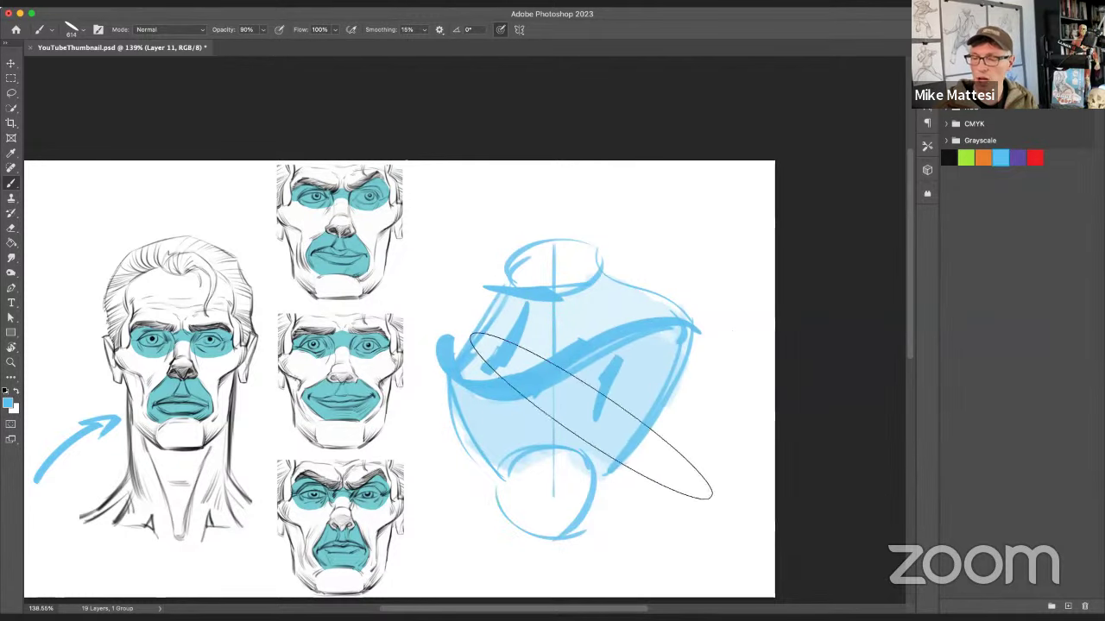
left_click_drag(522, 438, 630, 471)
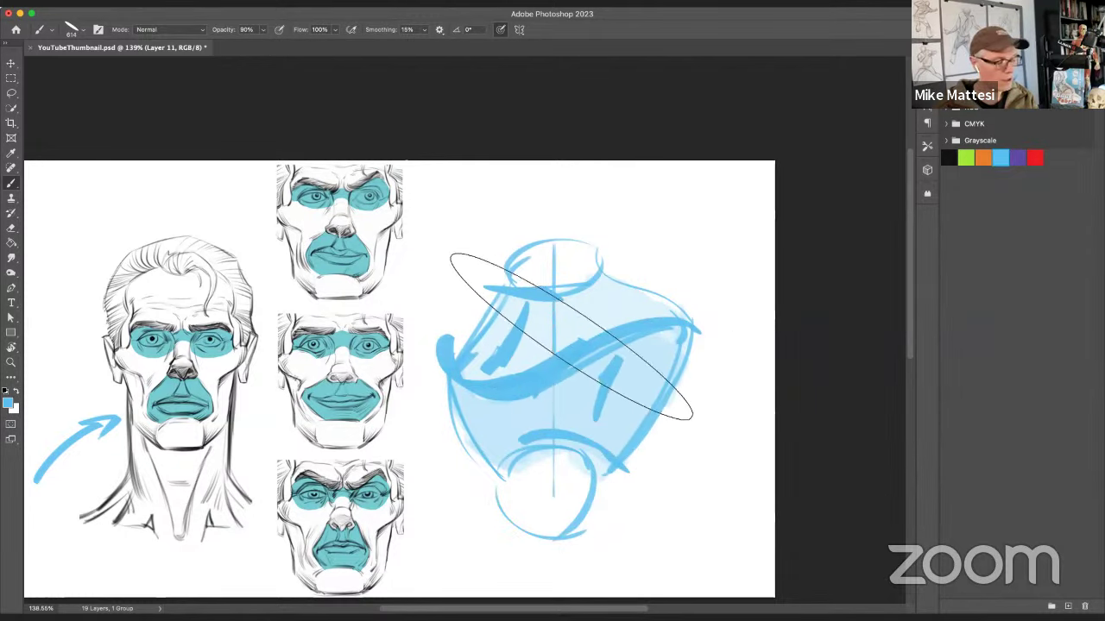
key("4")
mouse_move(511, 320)
left_mouse_down()
mouse_move(461, 376)
mouse_move(480, 386)
mouse_move(543, 368)
mouse_move(578, 382)
mouse_move(597, 371)
mouse_move(582, 440)
mouse_move(627, 431)
left_mouse_up()
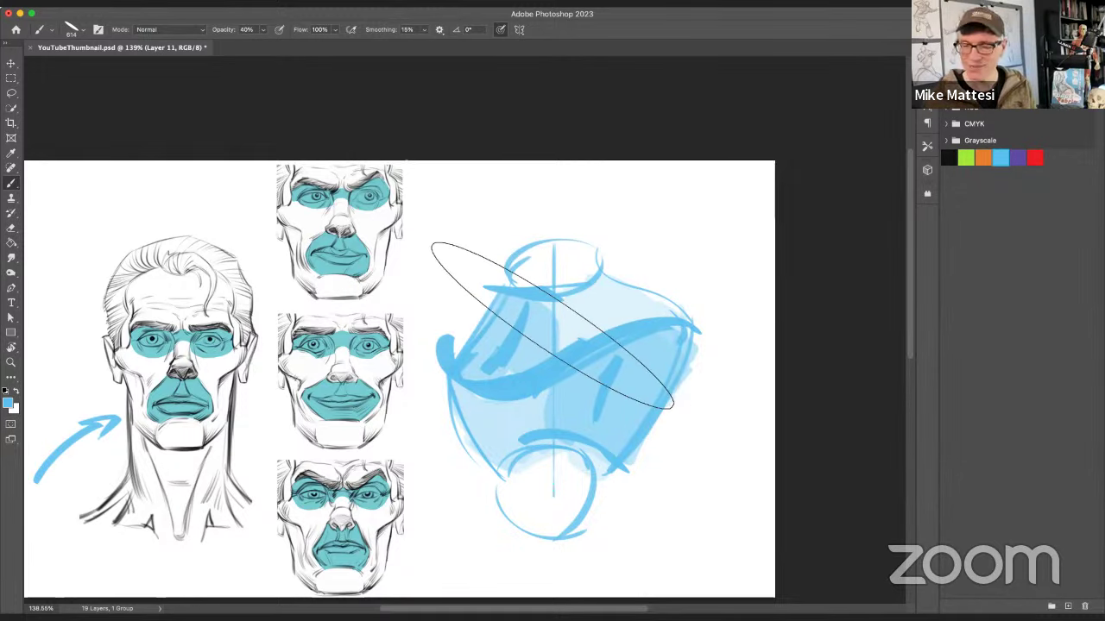
Step: Draw the left mouth corner crease, the lip line and both lip contours in black over the muzzle with a 248 px brush
left_click(6, 391)
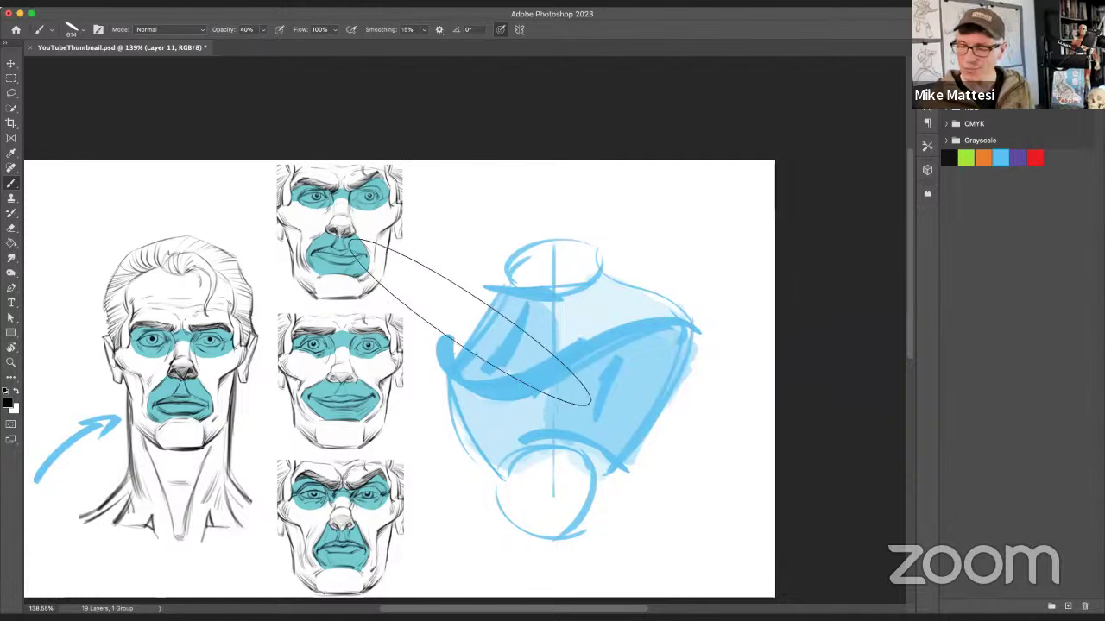
key("bracketleft")
key("bracketleft")
key("bracketleft")
key("bracketleft")
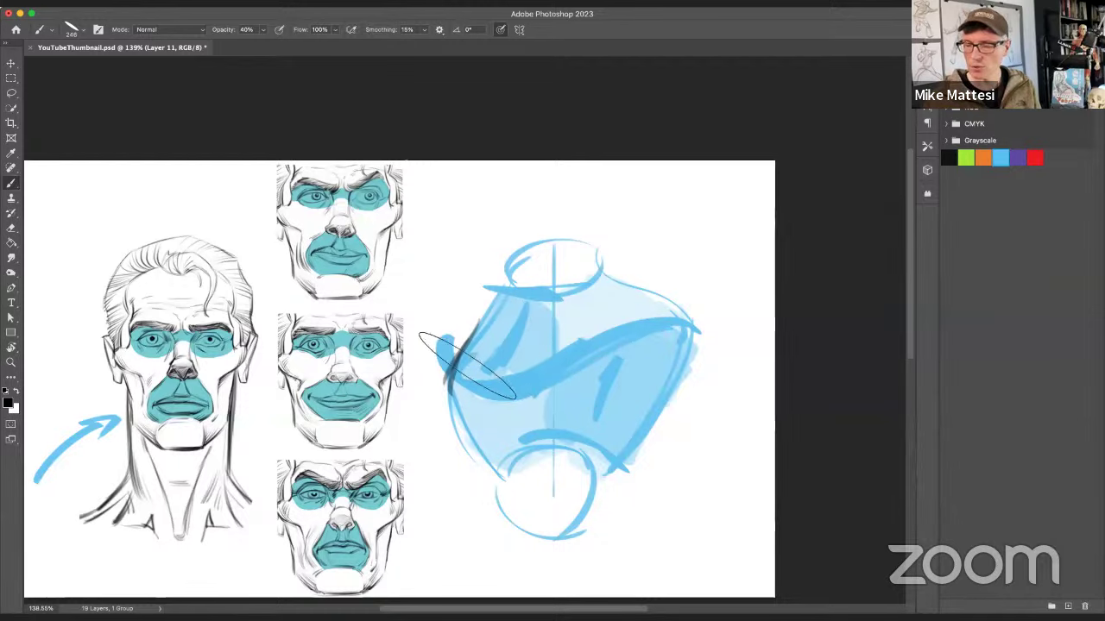
left_click_drag(467, 367, 686, 316)
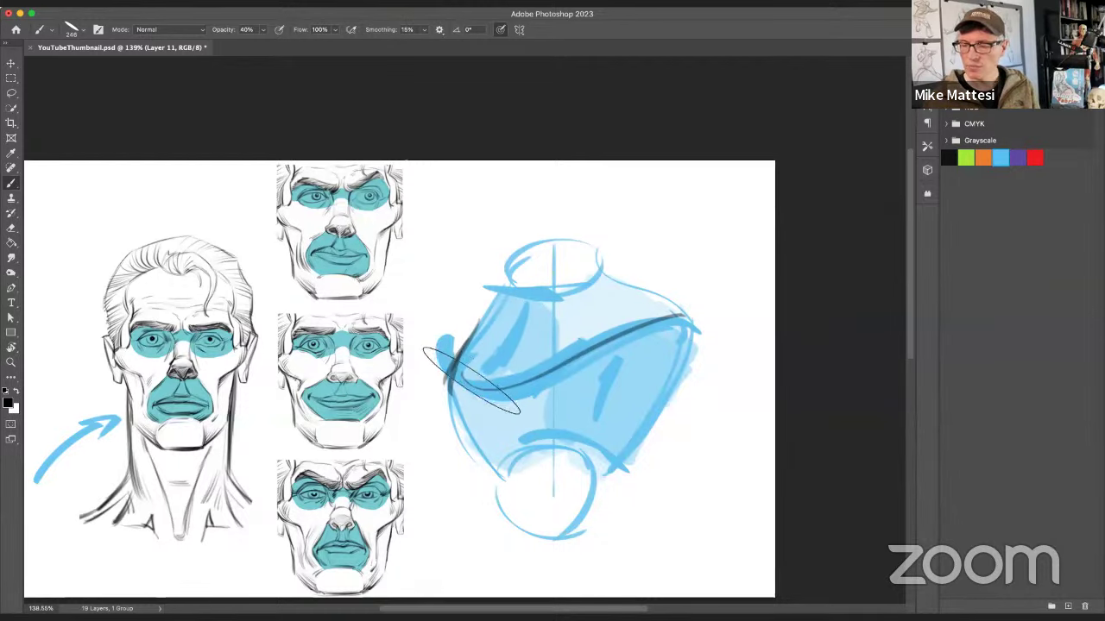
mouse_move(601, 312)
left_mouse_down()
mouse_move(682, 318)
mouse_move(514, 368)
mouse_move(704, 325)
mouse_move(526, 401)
mouse_move(596, 380)
left_mouse_up()
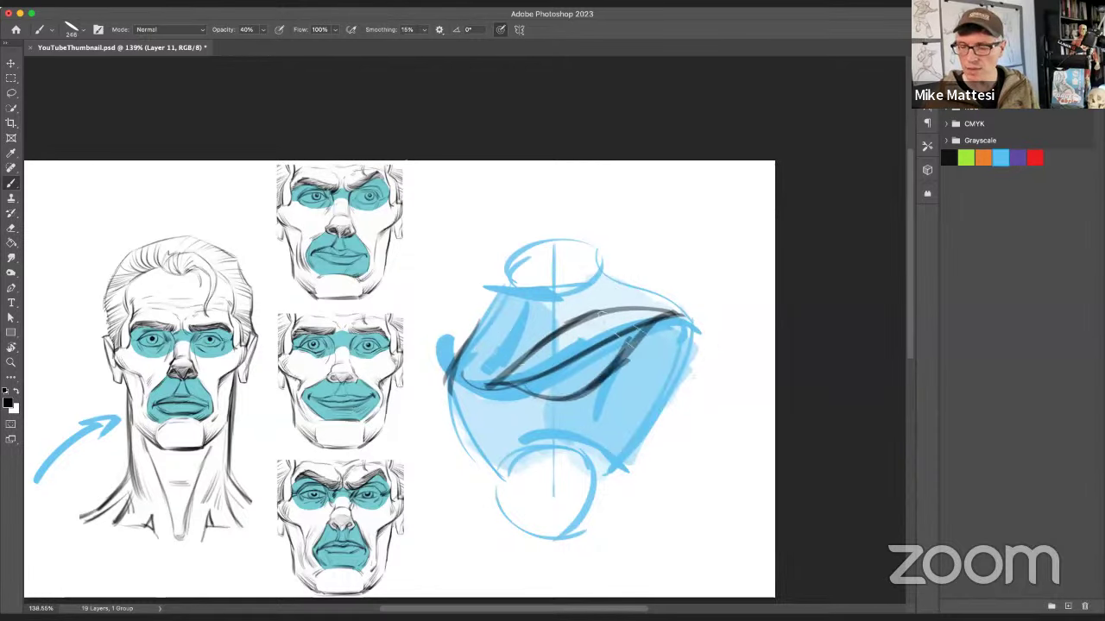
Step: Draw a straight-sided bar and a bulging oval above the muzzle sketch, both filled grey at 20% opacity
left_click_drag(443, 192, 434, 285)
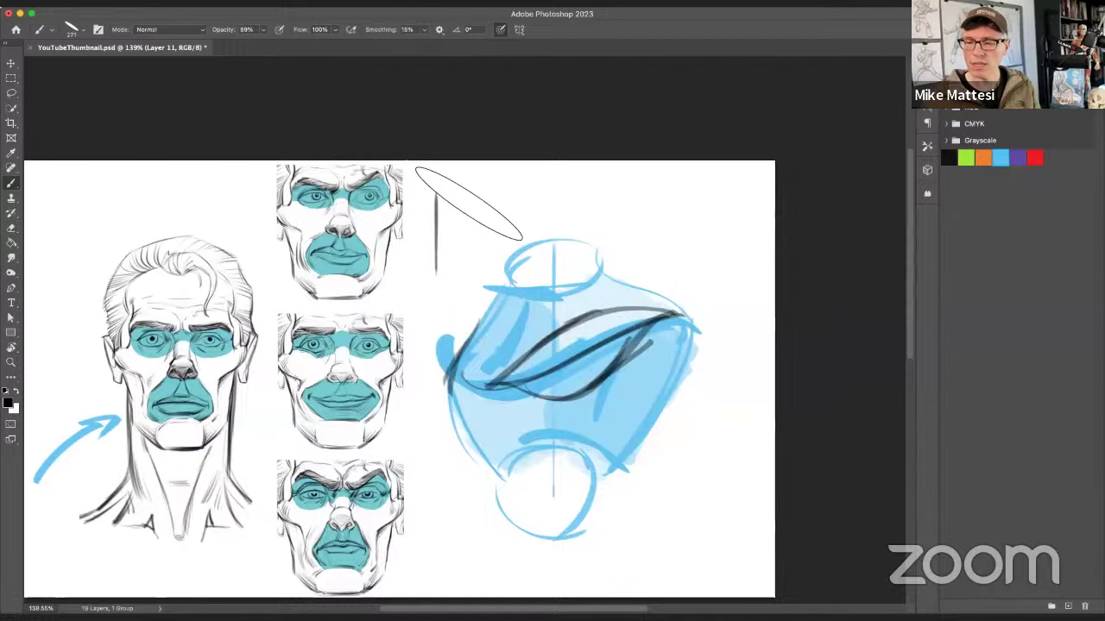
left_click_drag(468, 186, 468, 276)
mouse_move(437, 211)
left_mouse_down()
mouse_move(437, 270)
mouse_move(453, 195)
mouse_move(465, 199)
mouse_move(484, 270)
left_mouse_up()
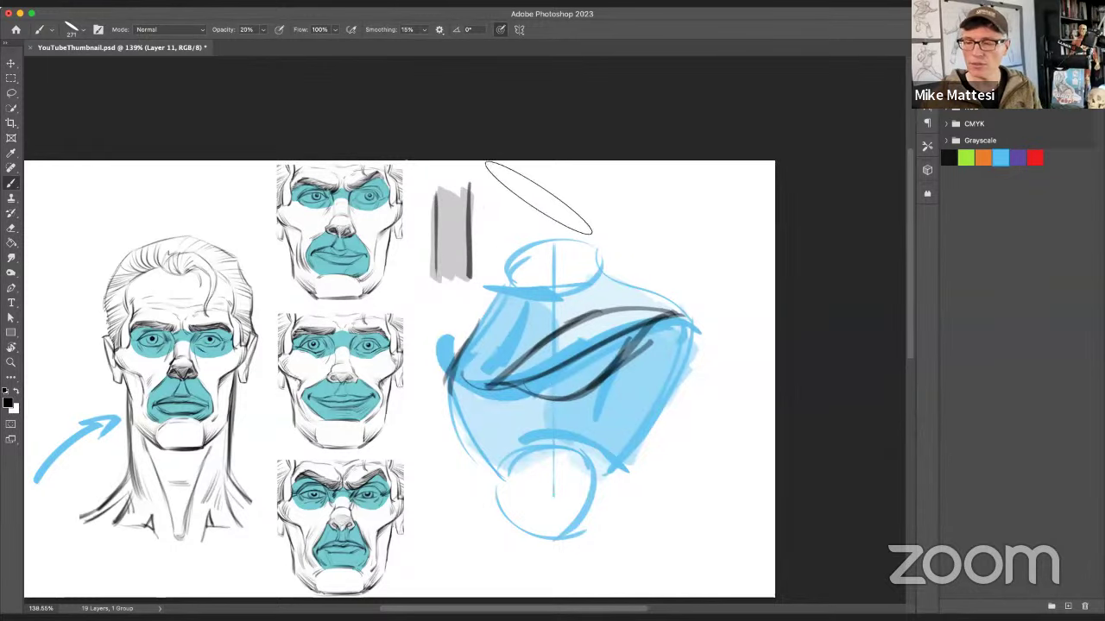
left_click_drag(529, 175, 516, 243)
mouse_move(580, 181)
left_mouse_down()
mouse_move(530, 197)
mouse_move(510, 190)
mouse_move(547, 194)
mouse_move(554, 233)
mouse_move(579, 204)
mouse_move(511, 237)
mouse_move(573, 237)
left_mouse_up()
Step: Draw two inward-bending curves above the muzzle's right side and fill the hourglass shape between them at 20% opacity
mouse_move(687, 246)
left_mouse_down()
mouse_move(676, 177)
mouse_move(660, 289)
left_mouse_up()
left_click_drag(732, 173, 749, 292)
left_click_drag(673, 164, 759, 209)
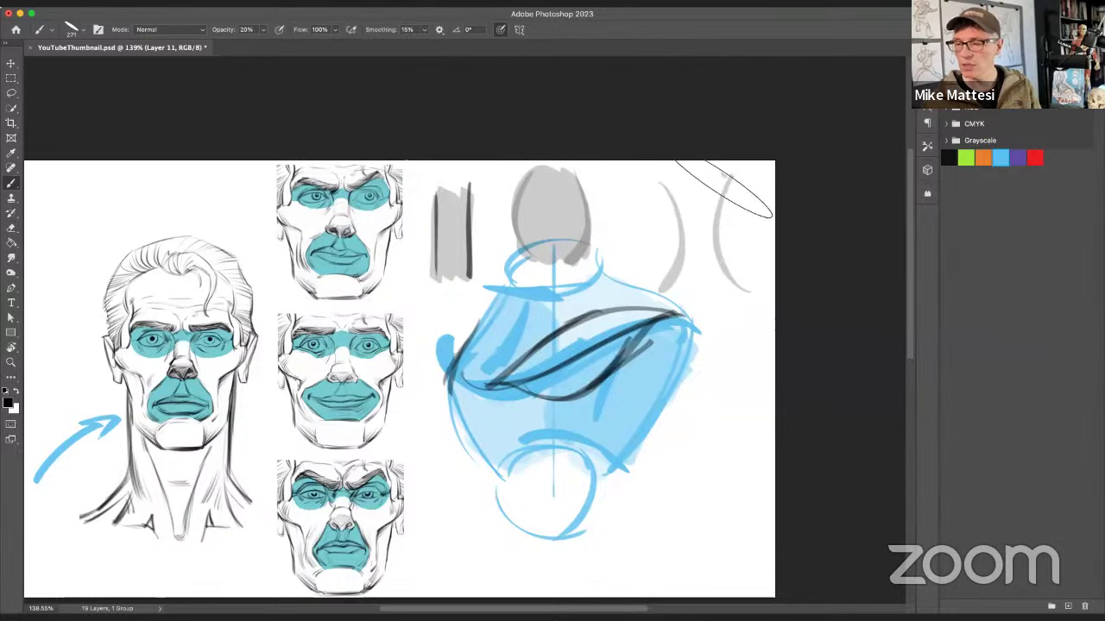
left_click_drag(725, 177, 669, 289)
mouse_move(639, 195)
left_mouse_down()
mouse_move(738, 258)
mouse_move(637, 197)
mouse_move(669, 285)
left_mouse_up()
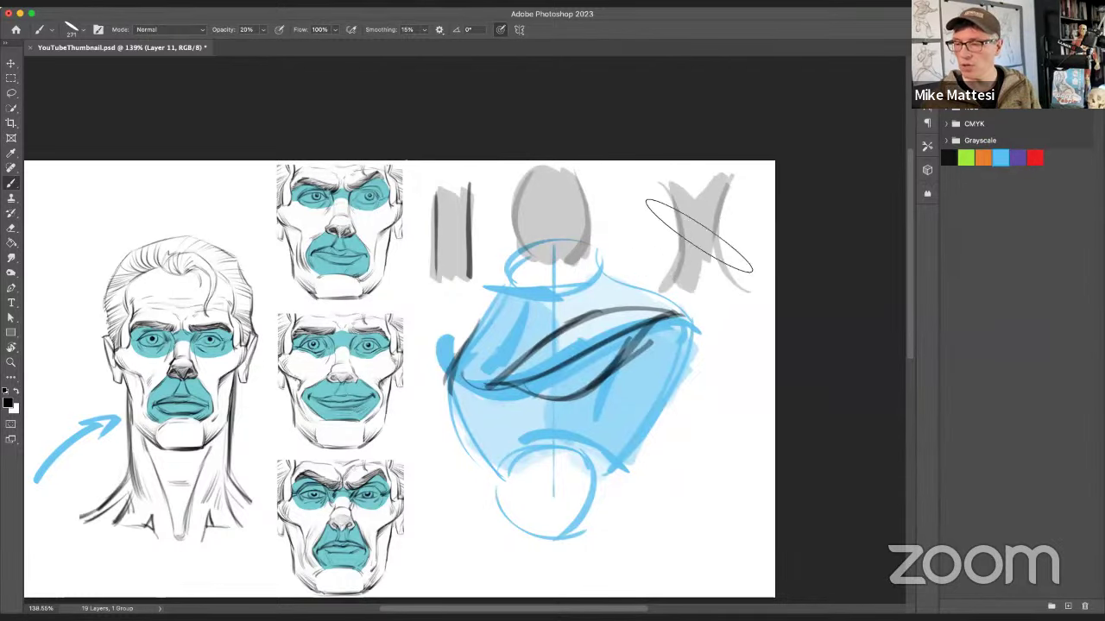
left_click_drag(716, 176, 730, 285)
left_click_drag(673, 198, 682, 276)
left_click_drag(639, 246, 747, 317)
mouse_move(649, 226)
left_mouse_down()
mouse_move(756, 295)
mouse_move(756, 313)
mouse_move(738, 285)
left_mouse_up()
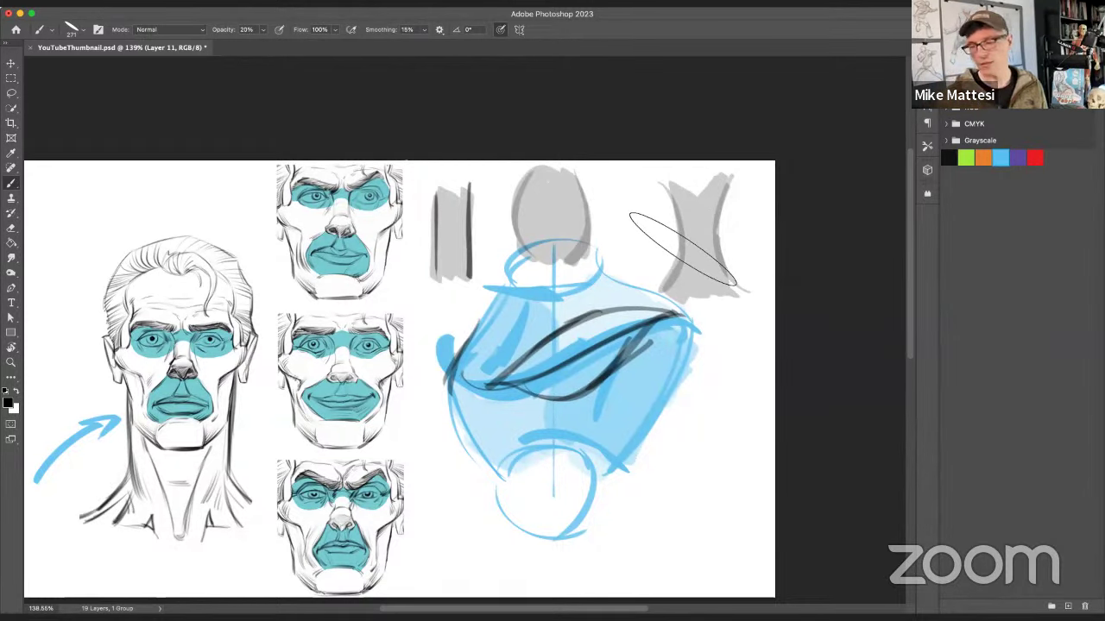
Step: Shade the upper and lower lips of the muzzle sketch with grey strokes at 20% opacity, undoing the stray strokes
key("super+z")
left_click_drag(563, 289, 667, 356)
key("super+z")
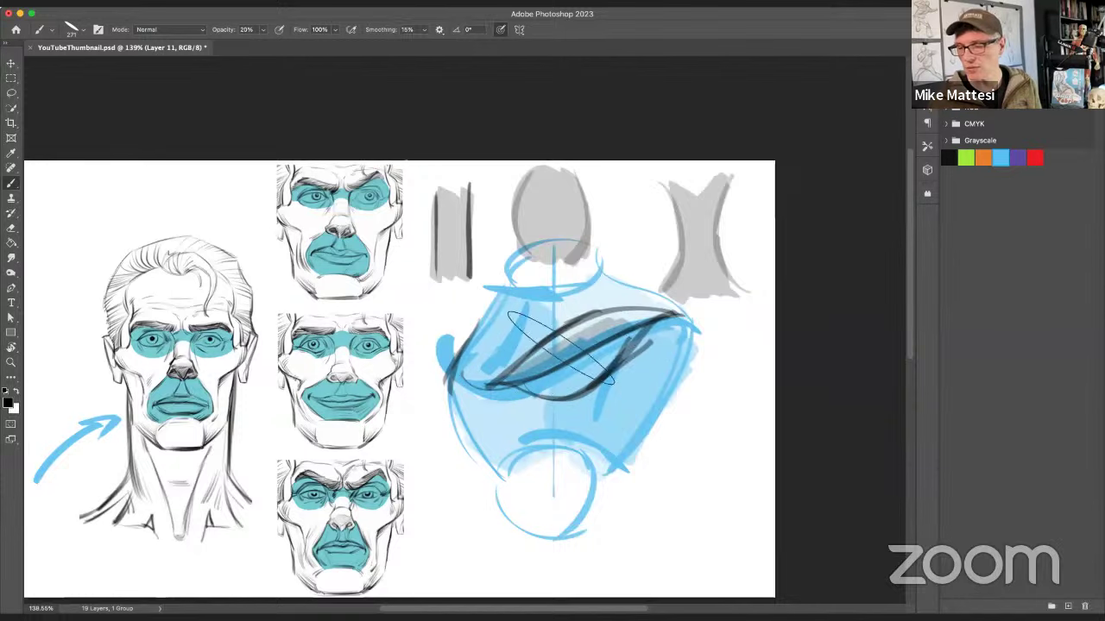
left_click_drag(518, 363, 673, 315)
left_click_drag(526, 358, 677, 317)
mouse_move(561, 335)
left_mouse_down()
mouse_move(656, 379)
mouse_move(604, 415)
mouse_move(666, 401)
left_mouse_up()
key("super+z")
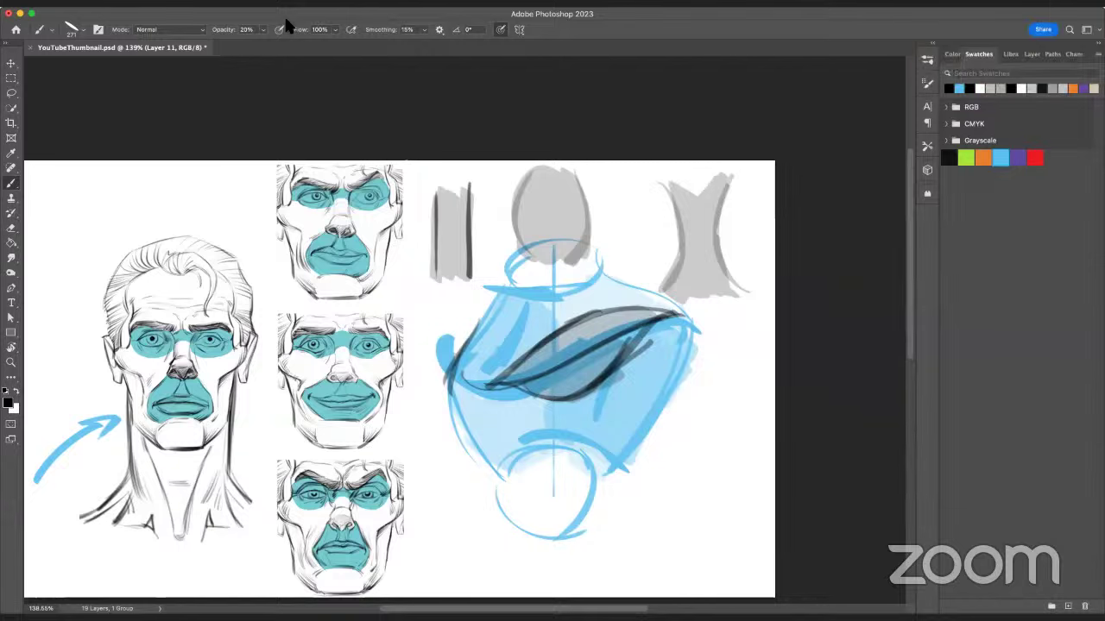
left_click_drag(321, 246, 331, 257)
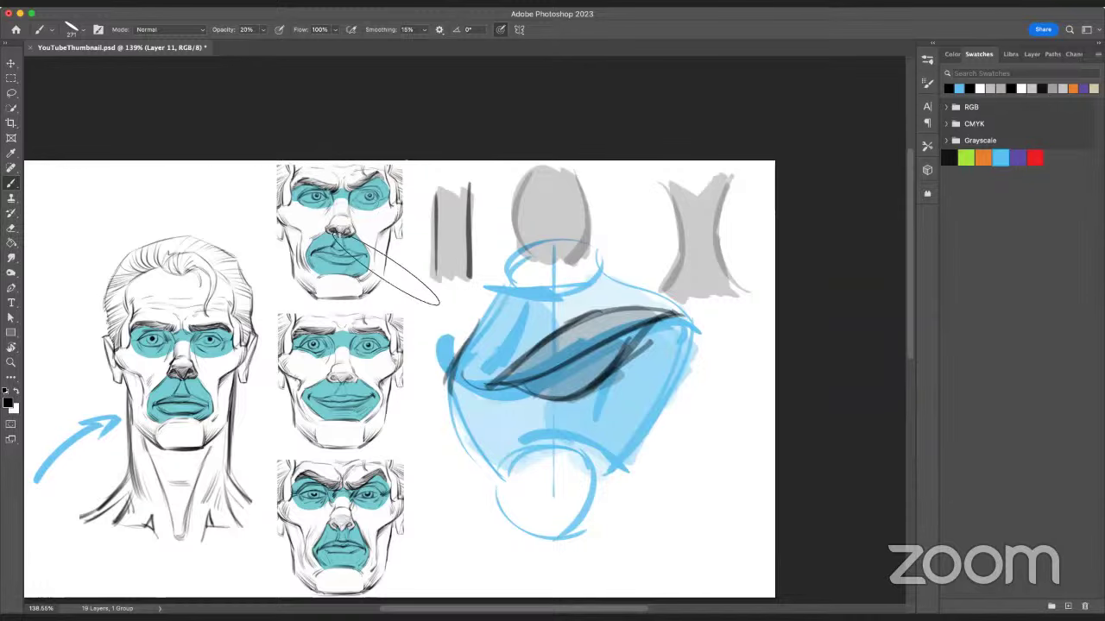
key("space")
left_click_drag(411, 312, 492, 226)
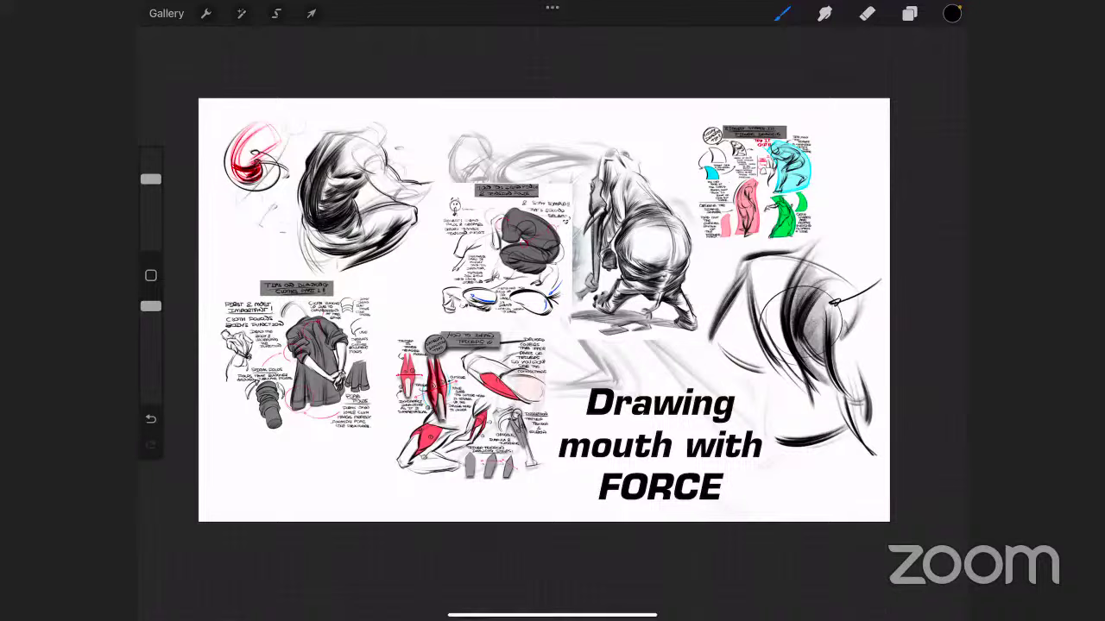
Step: In Procreate, hide the Main layer group and add a blank layer above it
left_click(909, 13)
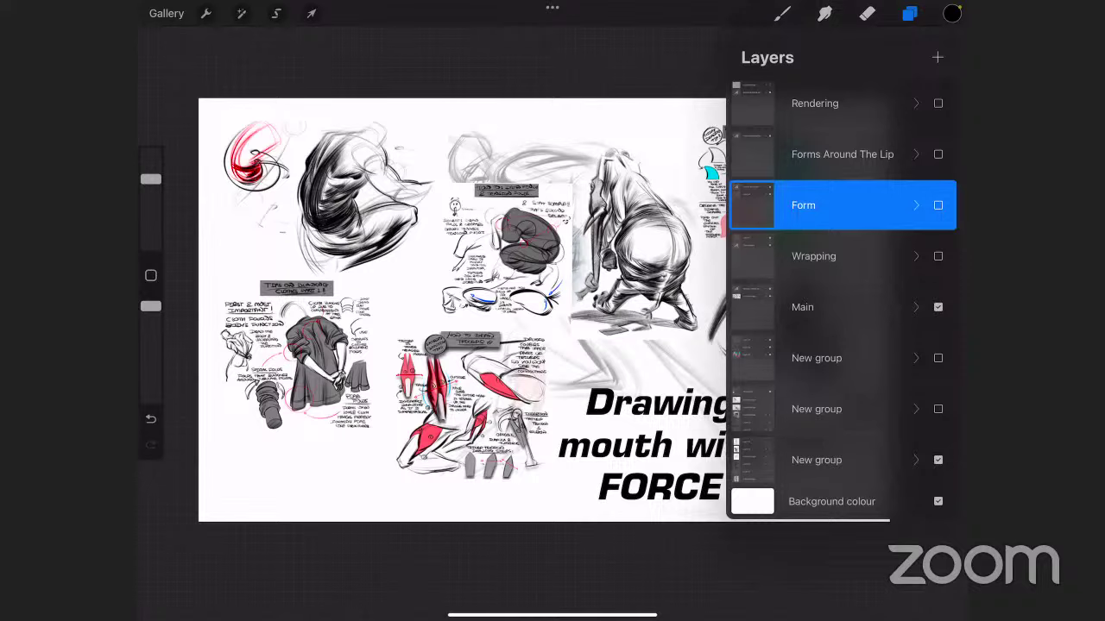
left_click(803, 307)
left_click(937, 57)
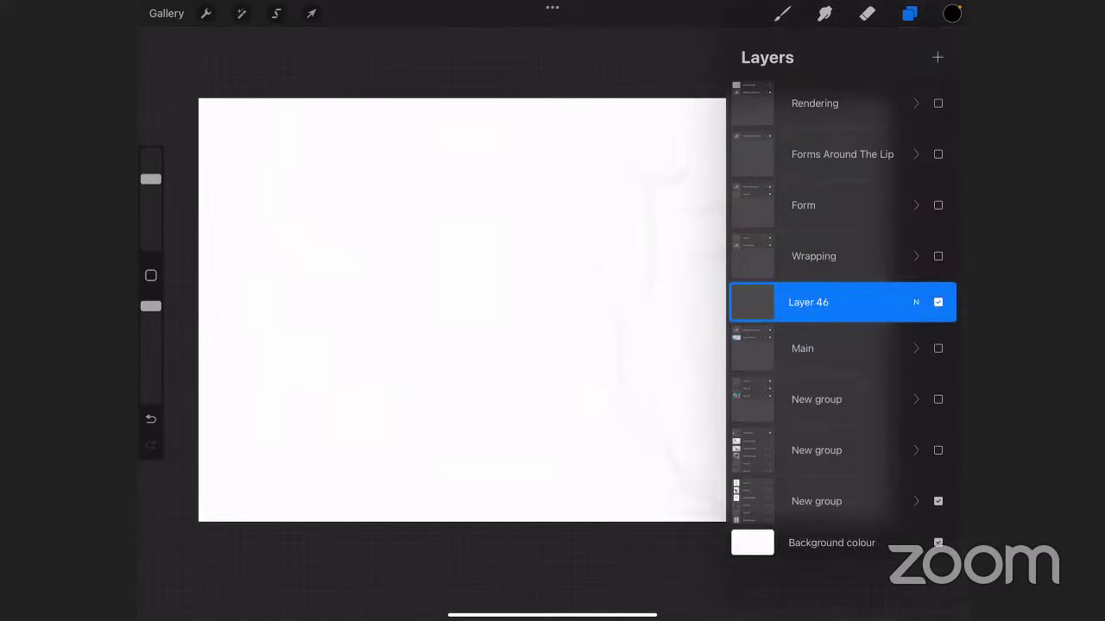
Step: Sketch a wide mask-like shape with a dipping top edge and an arched lower edge near the top of the blank canvas
left_click(781, 13)
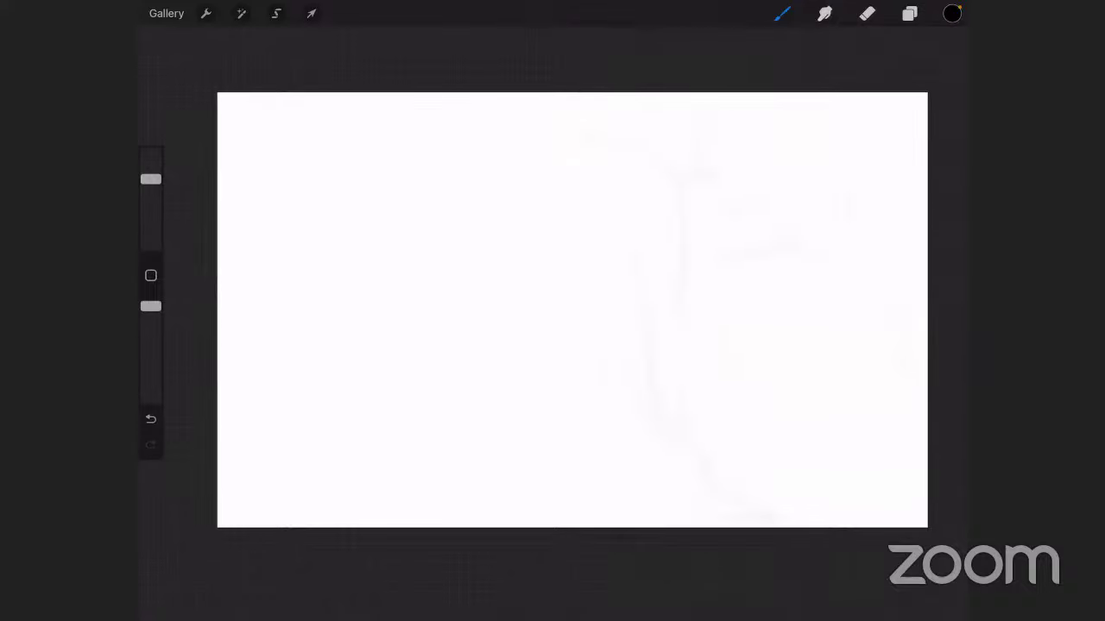
left_click_drag(150, 179, 150, 181)
left_click_drag(441, 201, 471, 233)
mouse_move(444, 157)
left_mouse_down()
mouse_move(587, 179)
mouse_move(708, 148)
mouse_move(684, 238)
mouse_move(581, 202)
mouse_move(487, 236)
left_mouse_up()
left_click_drag(432, 185, 497, 245)
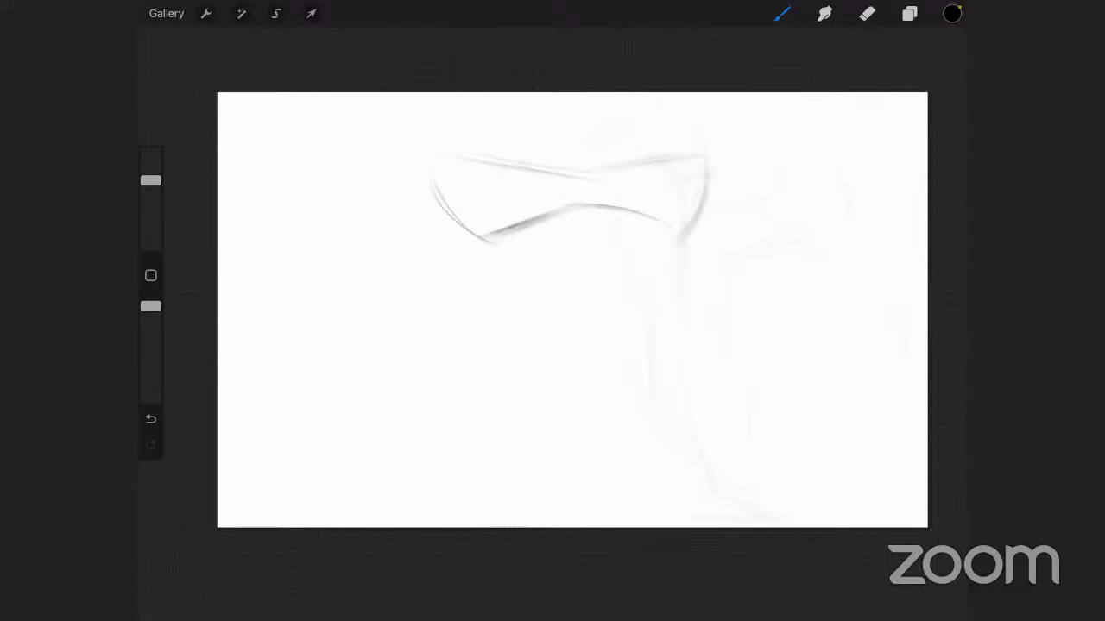
Step: Sketch a horizontal oval for the mouth area, centred below the mask-like shape
left_click_drag(515, 332, 656, 316)
left_click_drag(507, 363, 661, 366)
left_click_drag(556, 399, 663, 376)
left_click_drag(514, 373, 642, 390)
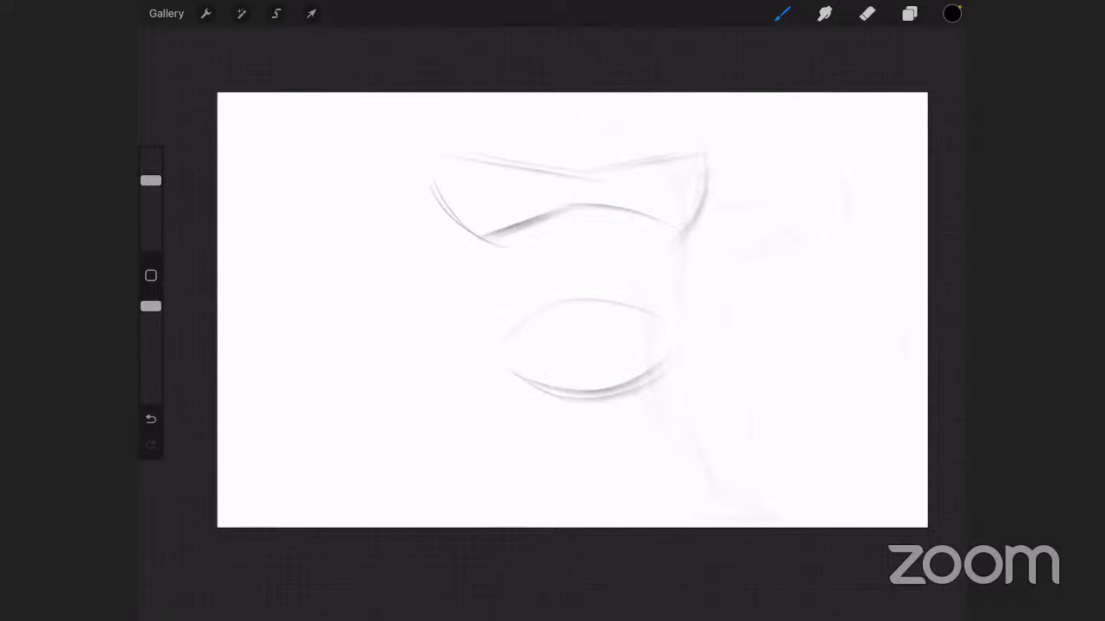
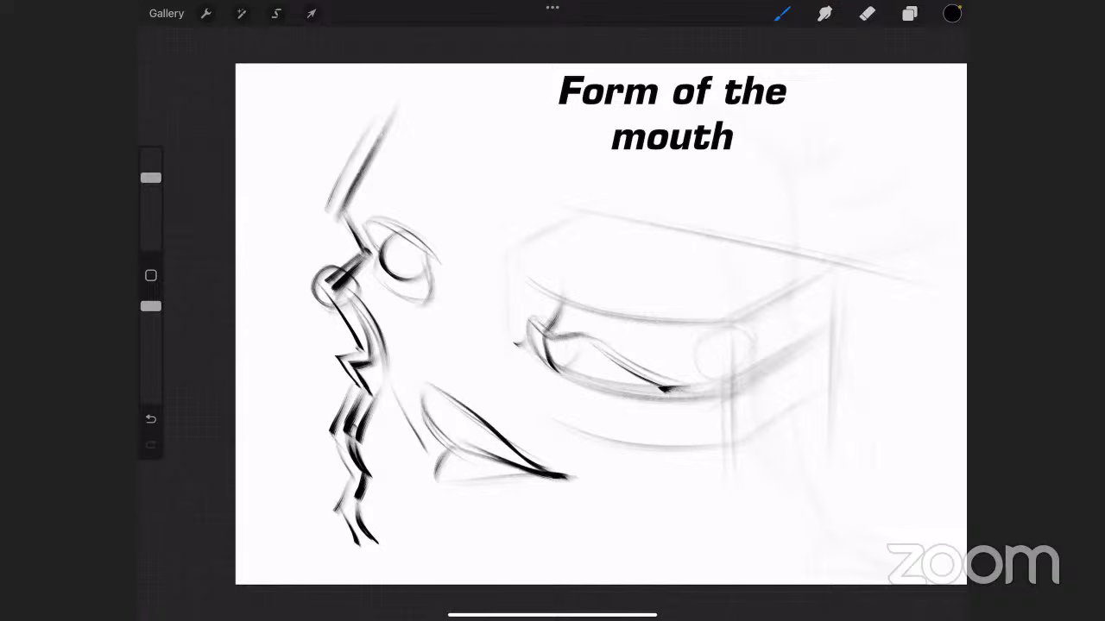
Step: Darken the lip line and lower lip outline of the small lips sketch, and shade its upper lip with light strokes
mouse_move(447, 454)
left_mouse_down()
mouse_move(441, 489)
mouse_move(528, 473)
left_mouse_up()
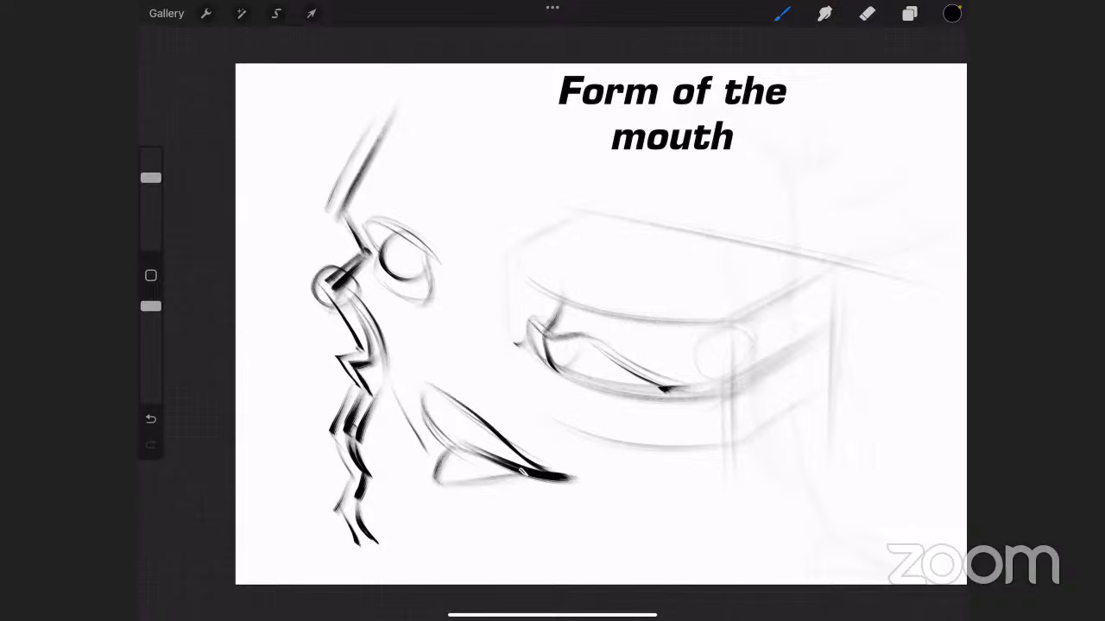
left_click_drag(441, 477, 525, 471)
mouse_move(428, 395)
left_mouse_down()
mouse_move(436, 423)
mouse_move(484, 432)
mouse_move(510, 454)
left_mouse_up()
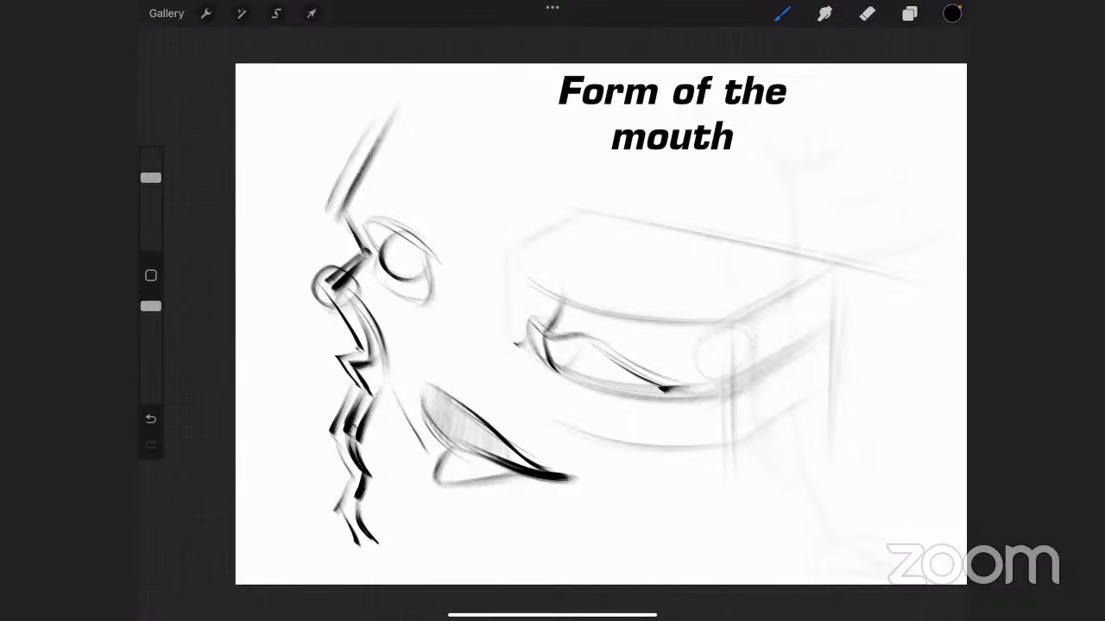
Step: With a smaller brush, draw a thin pointed loop with a trailing line below the box, and darken the small sketch's lower lip edge
left_click_drag(151, 178, 151, 185)
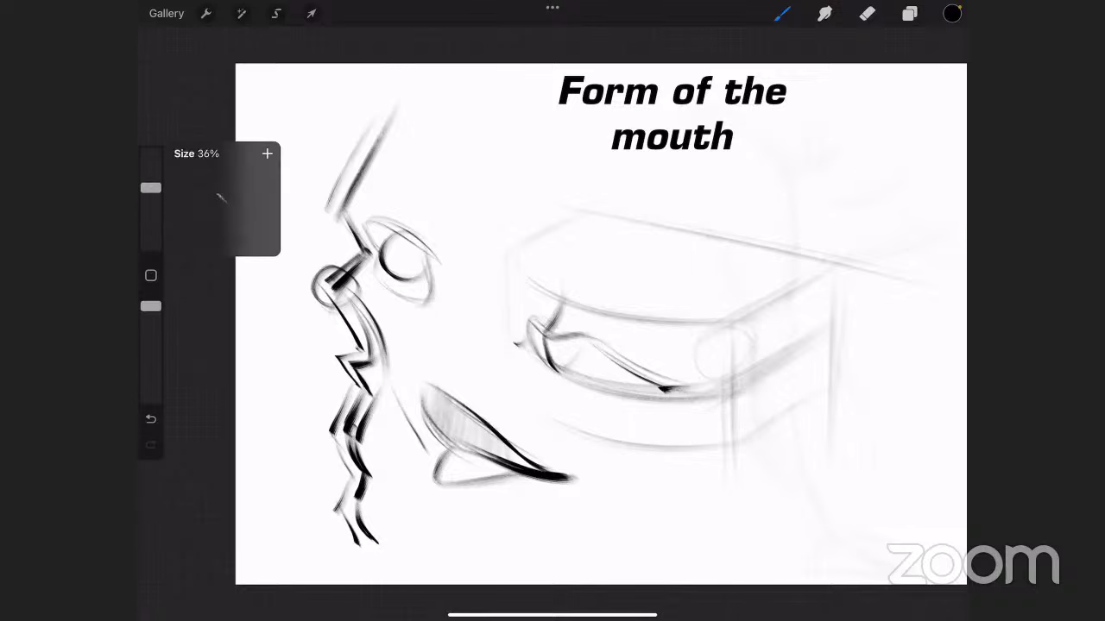
left_click_drag(740, 477, 643, 473)
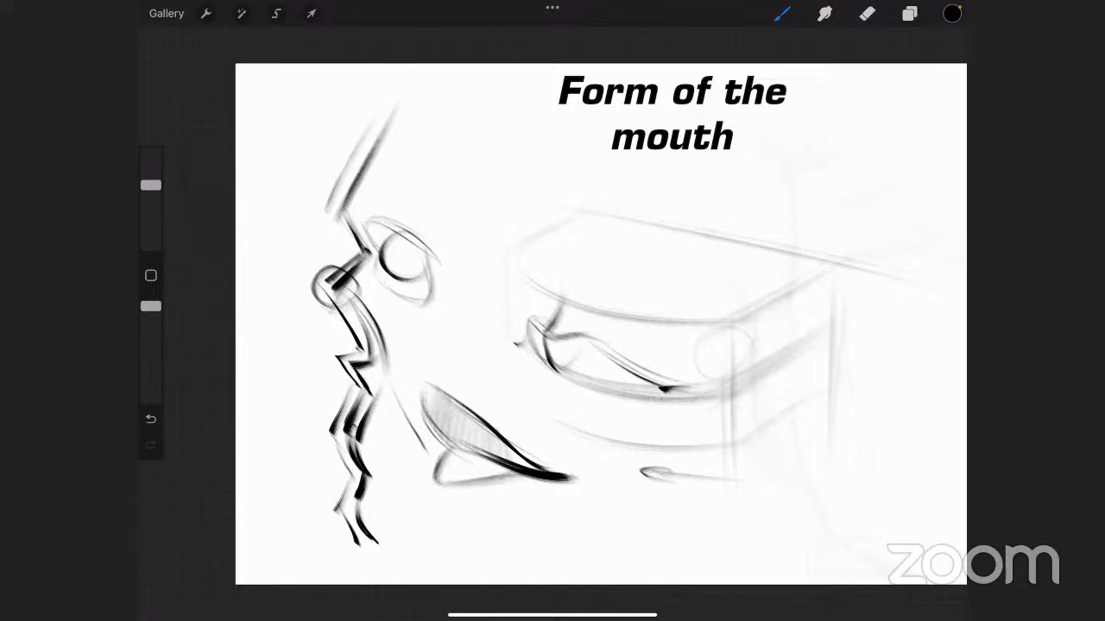
mouse_move(440, 452)
left_mouse_down()
mouse_move(435, 485)
mouse_move(531, 480)
left_mouse_up()
left_click_drag(445, 483, 539, 479)
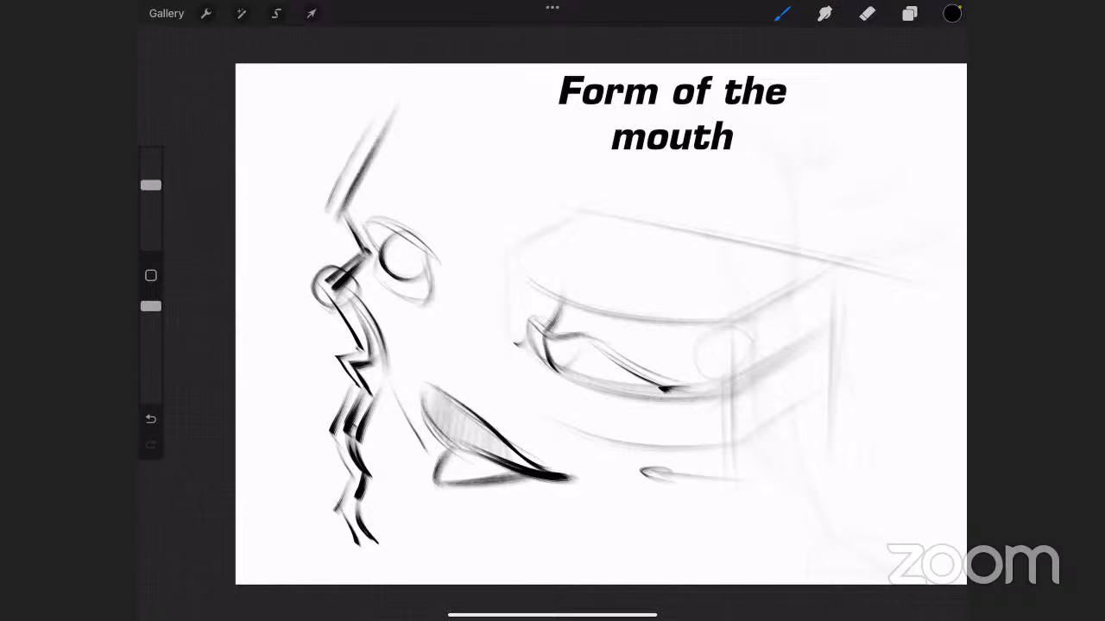
Step: Redraw the upper lip's centre dip and slanting edge down to the near mouth corner on the box, undoing the stray strokes
mouse_move(539, 318)
left_mouse_down()
mouse_move(525, 350)
mouse_move(546, 362)
mouse_move(525, 392)
left_mouse_up()
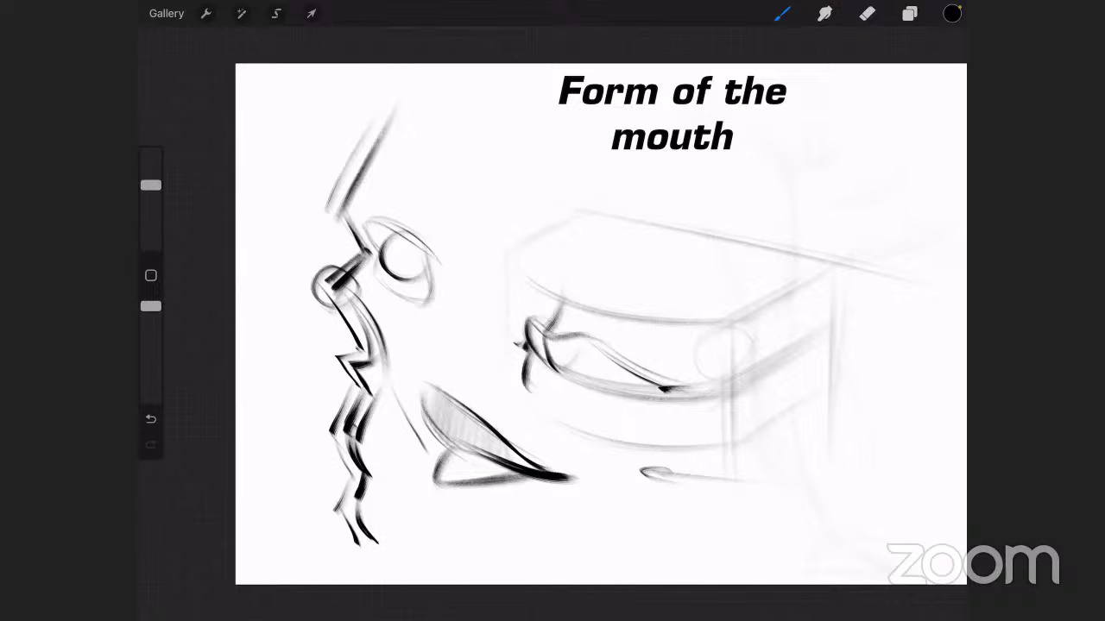
key("ctrl+z")
key("ctrl+z")
mouse_move(535, 342)
left_mouse_down()
mouse_move(556, 326)
mouse_move(582, 331)
mouse_move(563, 333)
mouse_move(560, 288)
left_mouse_up()
key("ctrl+z")
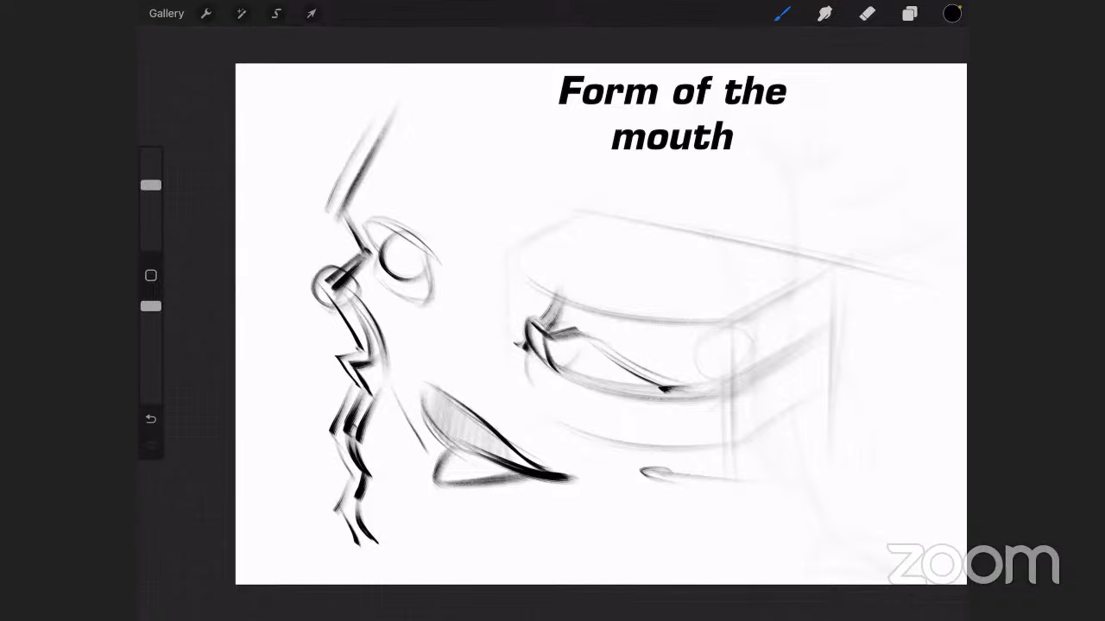
left_click_drag(575, 334, 700, 394)
left_click_drag(618, 361, 701, 394)
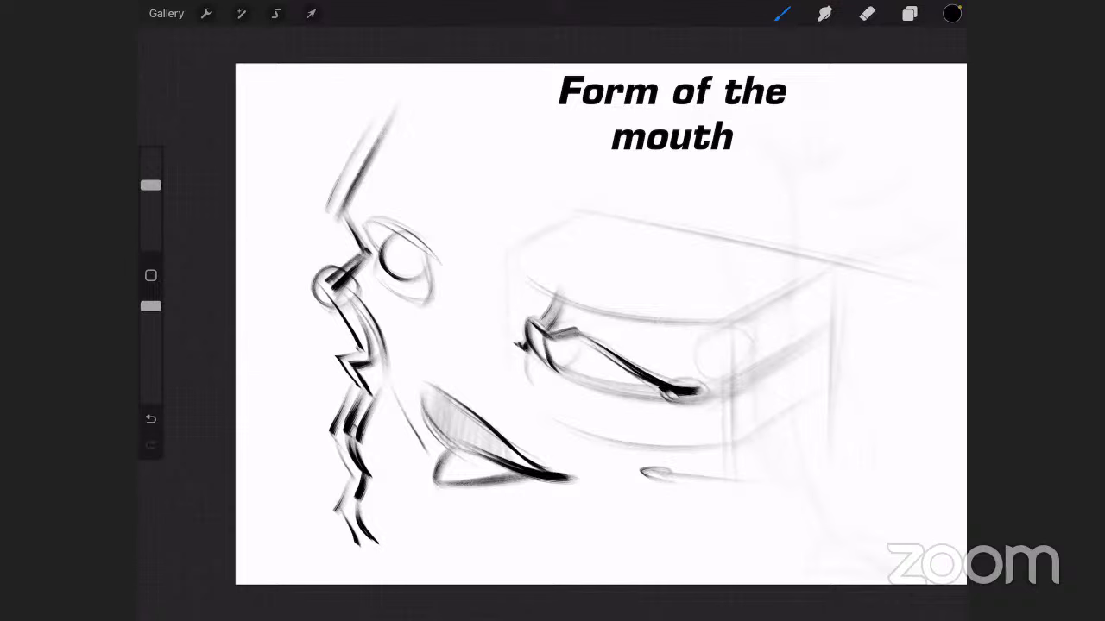
Step: Outline the full lower lip on the box mouth and darken the line between the lips to the near corner
key("ctrl+z")
mouse_move(524, 345)
left_mouse_down()
mouse_move(532, 399)
mouse_move(588, 419)
mouse_move(669, 404)
left_mouse_up()
left_click_drag(602, 417, 659, 409)
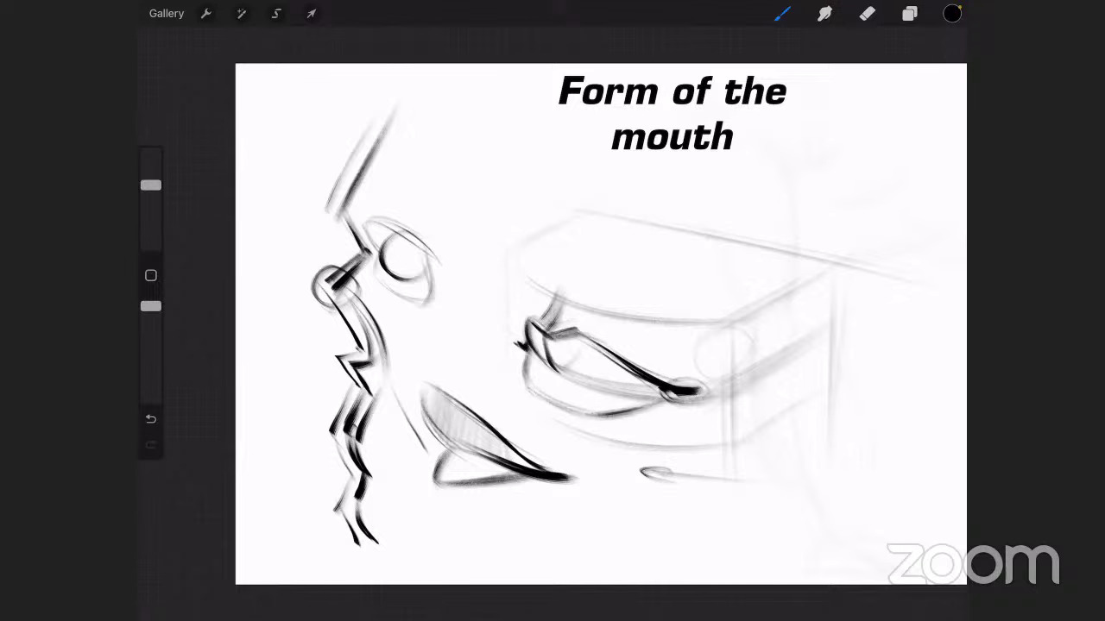
mouse_move(555, 374)
left_mouse_down()
mouse_move(596, 342)
mouse_move(590, 354)
left_mouse_up()
mouse_move(535, 333)
left_mouse_down()
mouse_move(550, 371)
mouse_move(649, 394)
left_mouse_up()
mouse_move(582, 369)
left_mouse_down()
mouse_move(685, 390)
mouse_move(695, 401)
mouse_move(683, 403)
mouse_move(668, 390)
mouse_move(703, 397)
left_mouse_up()
mouse_move(532, 337)
left_mouse_down()
mouse_move(567, 318)
mouse_move(598, 343)
mouse_move(559, 373)
mouse_move(587, 311)
mouse_move(572, 369)
left_mouse_up()
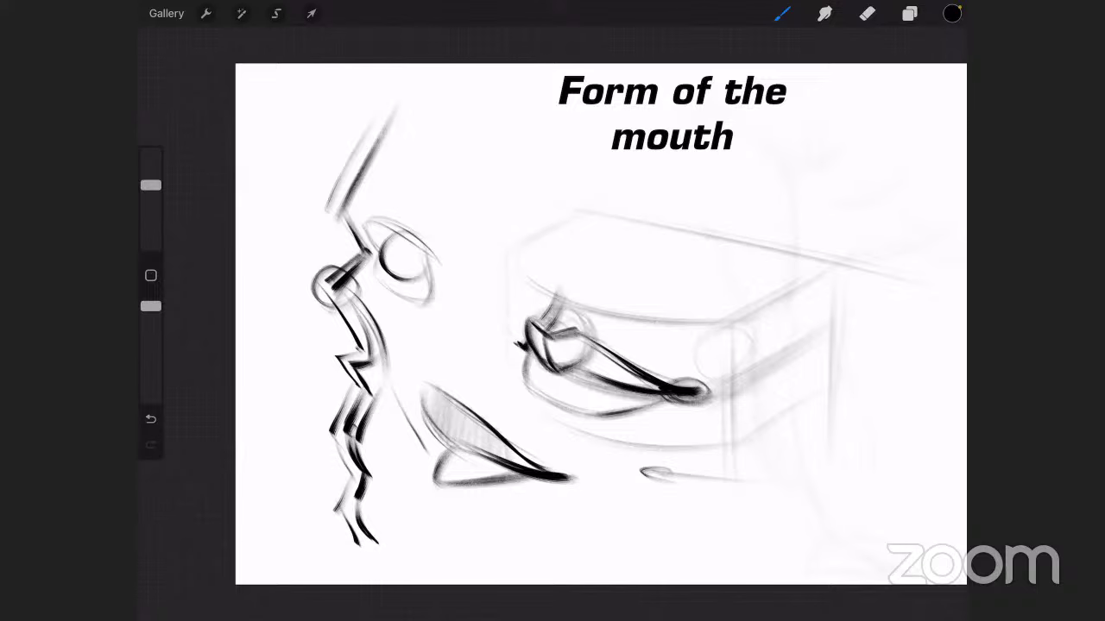
Step: Circle the rounded form at the centre of the upper lip and strengthen the upper lip's edges beside it
scroll(604, 345, "up", 3)
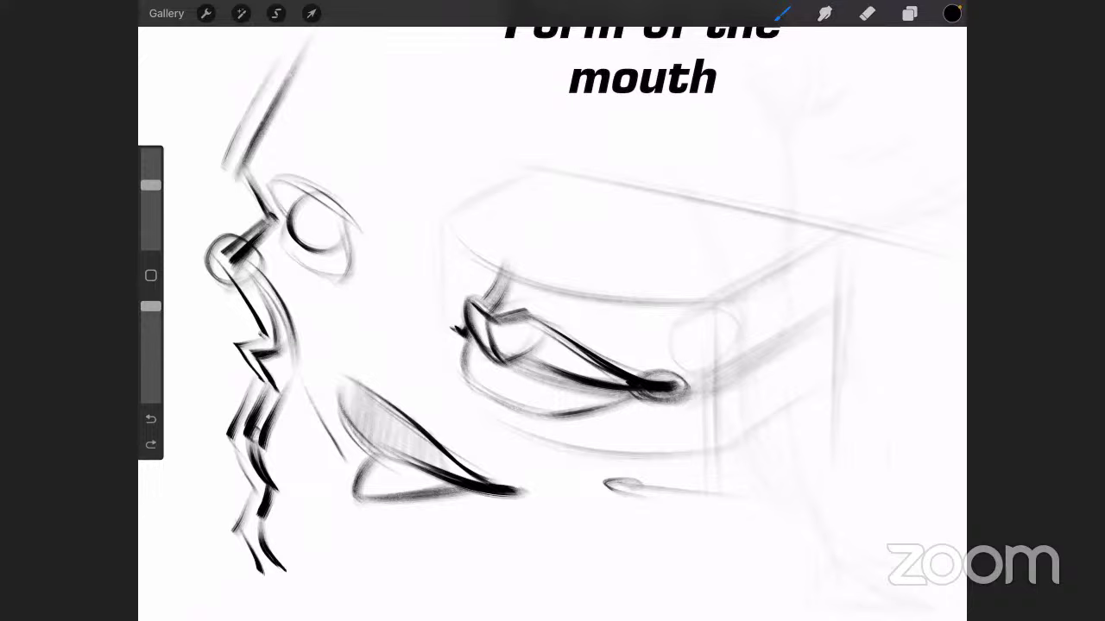
mouse_move(516, 281)
left_mouse_down()
mouse_move(528, 285)
mouse_move(544, 345)
mouse_move(485, 290)
mouse_move(578, 343)
left_mouse_up()
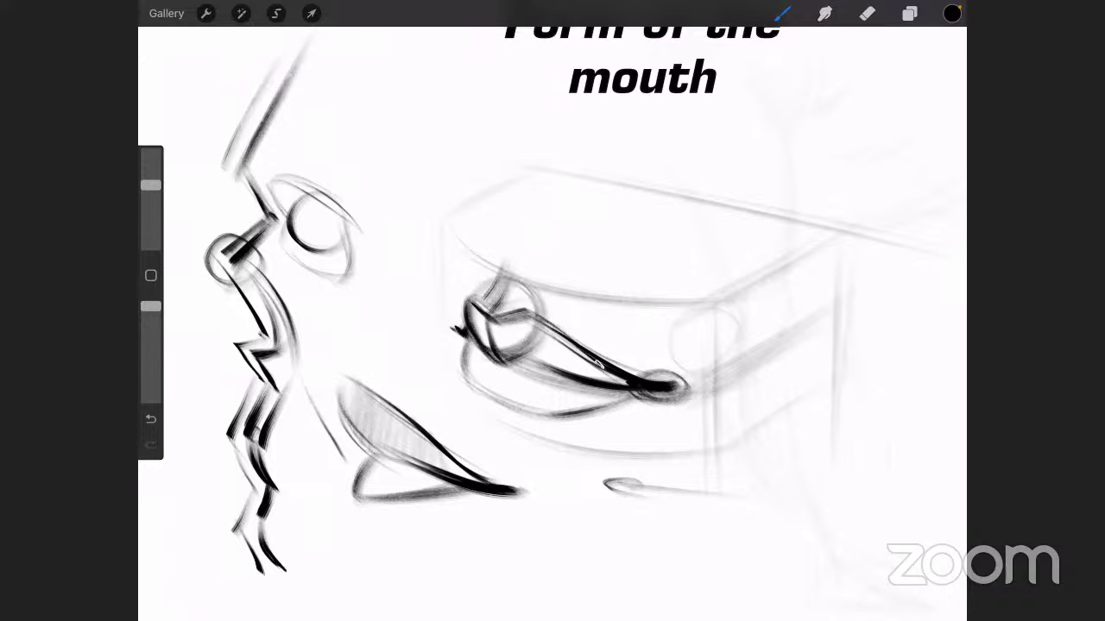
left_click_drag(528, 311, 587, 349)
left_click_drag(505, 354, 559, 371)
Step: Divide the lower lip into front and side planes, and shade the upper lip with diagonal hatching
mouse_move(486, 320)
left_mouse_down()
mouse_move(501, 359)
mouse_move(482, 397)
left_mouse_up()
mouse_move(479, 333)
left_mouse_down()
mouse_move(466, 388)
mouse_move(546, 418)
left_mouse_up()
mouse_move(487, 389)
left_mouse_down()
mouse_move(591, 421)
mouse_move(541, 418)
left_mouse_up()
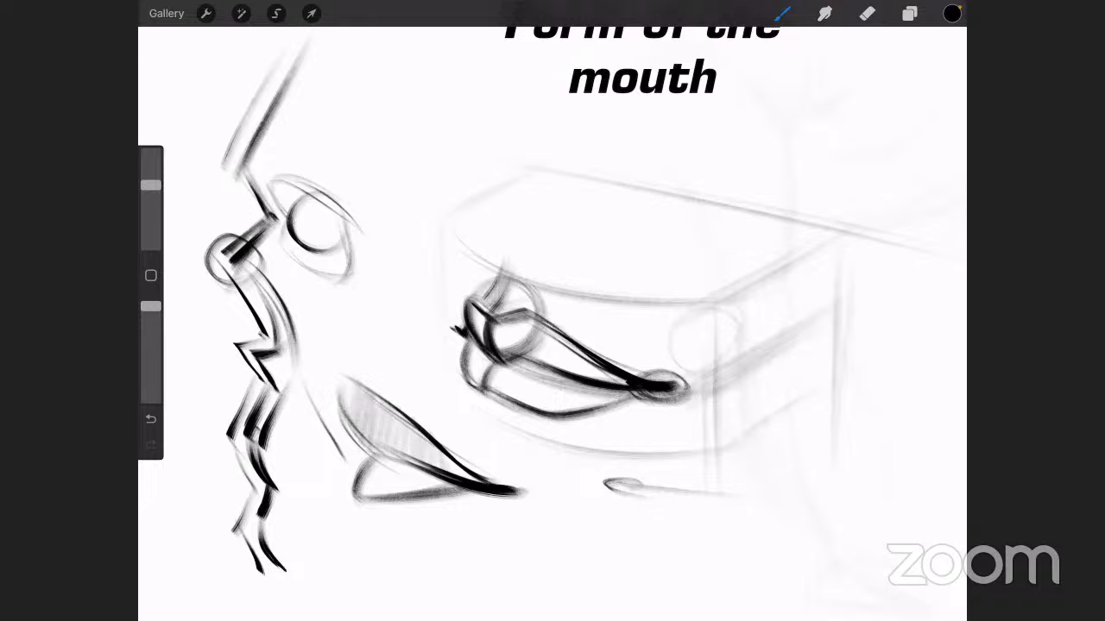
mouse_move(485, 287)
left_mouse_down()
mouse_move(482, 316)
mouse_move(468, 328)
mouse_move(529, 309)
mouse_move(505, 357)
mouse_move(580, 344)
mouse_move(561, 372)
mouse_move(607, 363)
mouse_move(596, 377)
mouse_move(623, 383)
left_mouse_up()
Step: Darken both corners of the mouth and shade the hollow of the philtrum above the upper lip
scroll(552, 328, "down", 5)
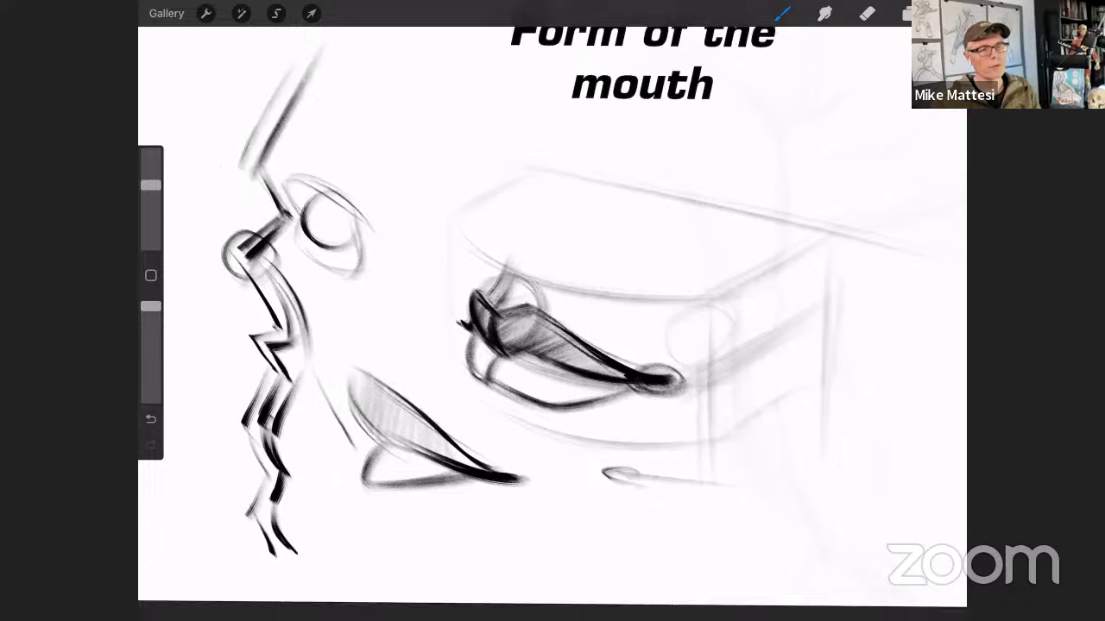
scroll(553, 328, "up", 5)
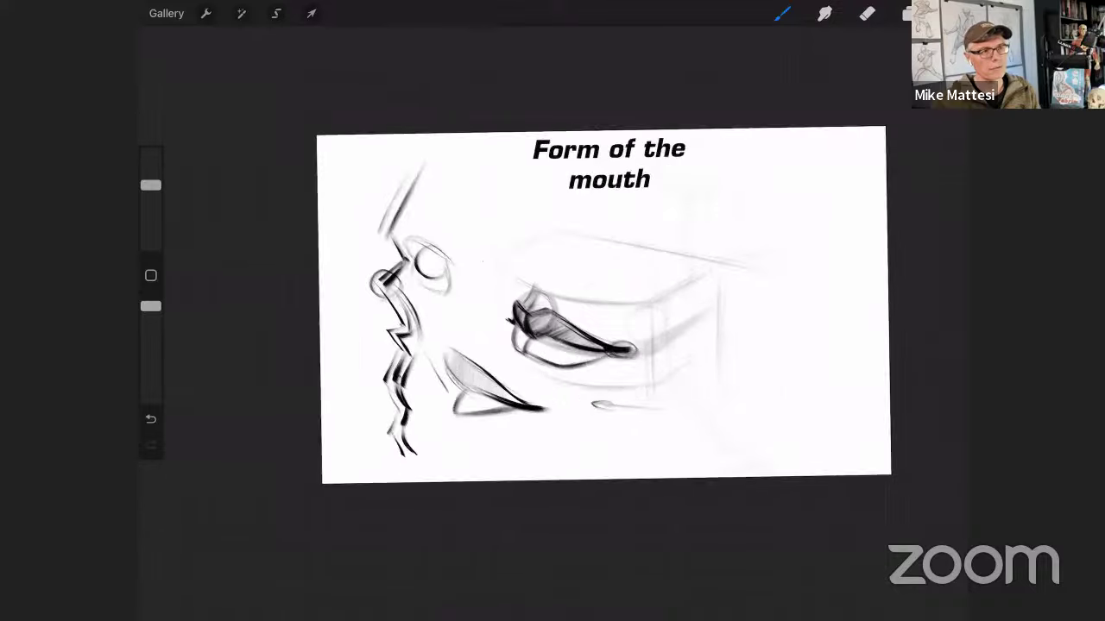
mouse_move(445, 326)
left_mouse_down()
mouse_move(472, 341)
mouse_move(549, 333)
left_mouse_up()
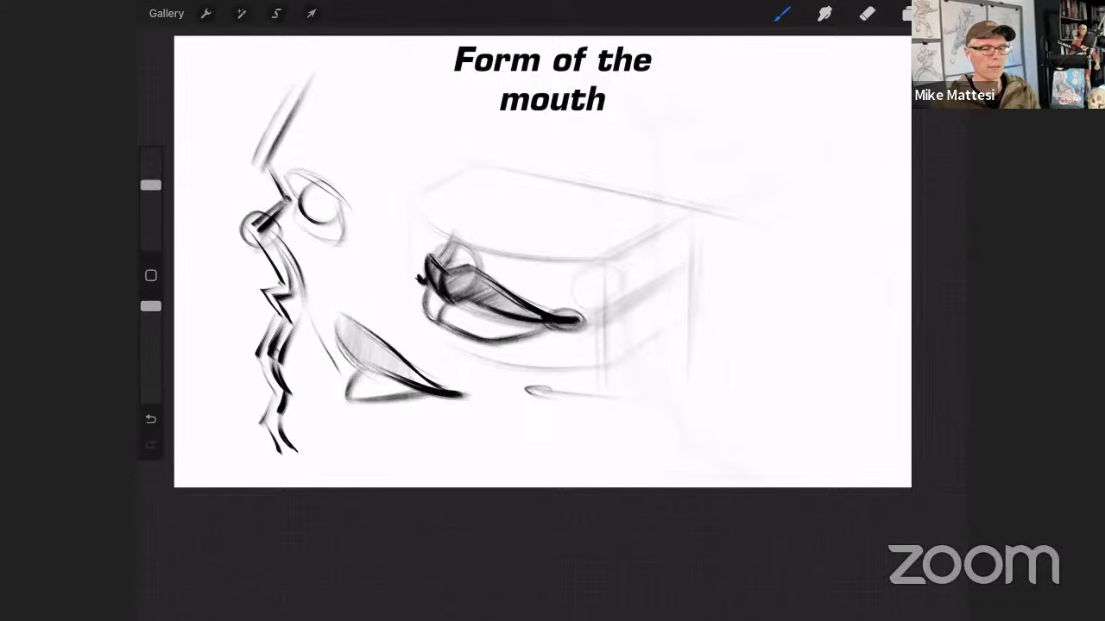
scroll(552, 328, "up", 3)
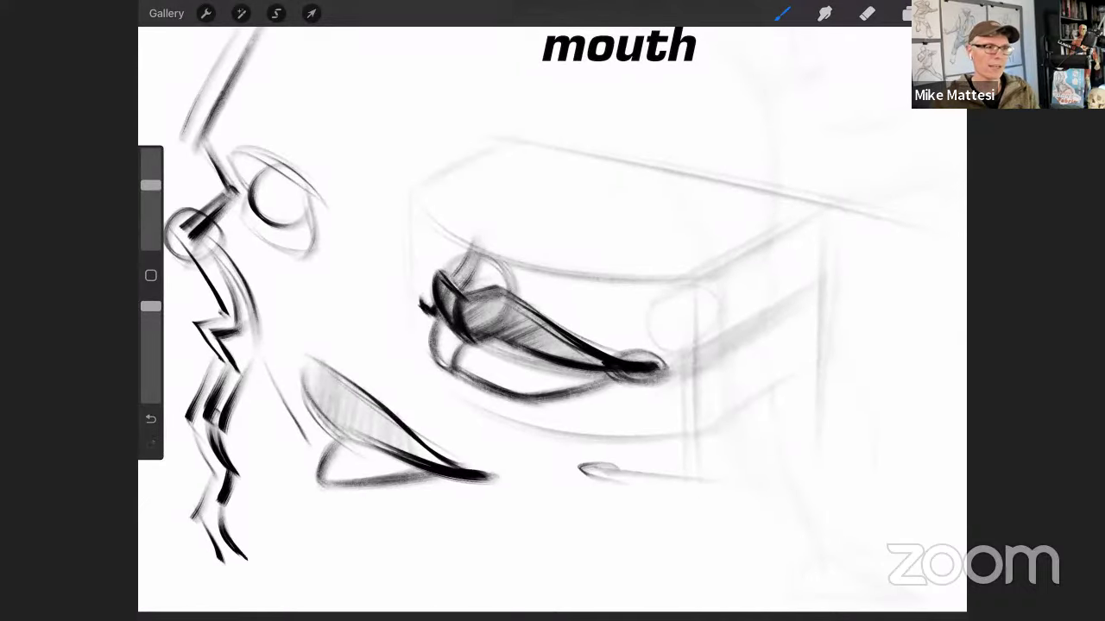
key("ctrl+z")
left_click_drag(423, 299, 438, 325)
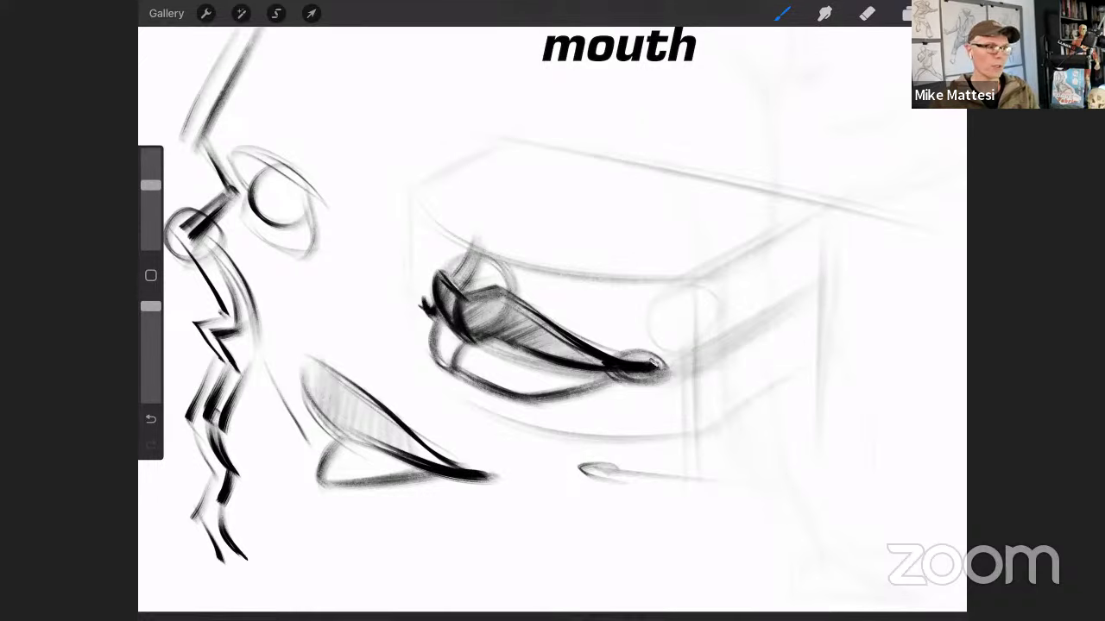
left_click_drag(652, 361, 671, 376)
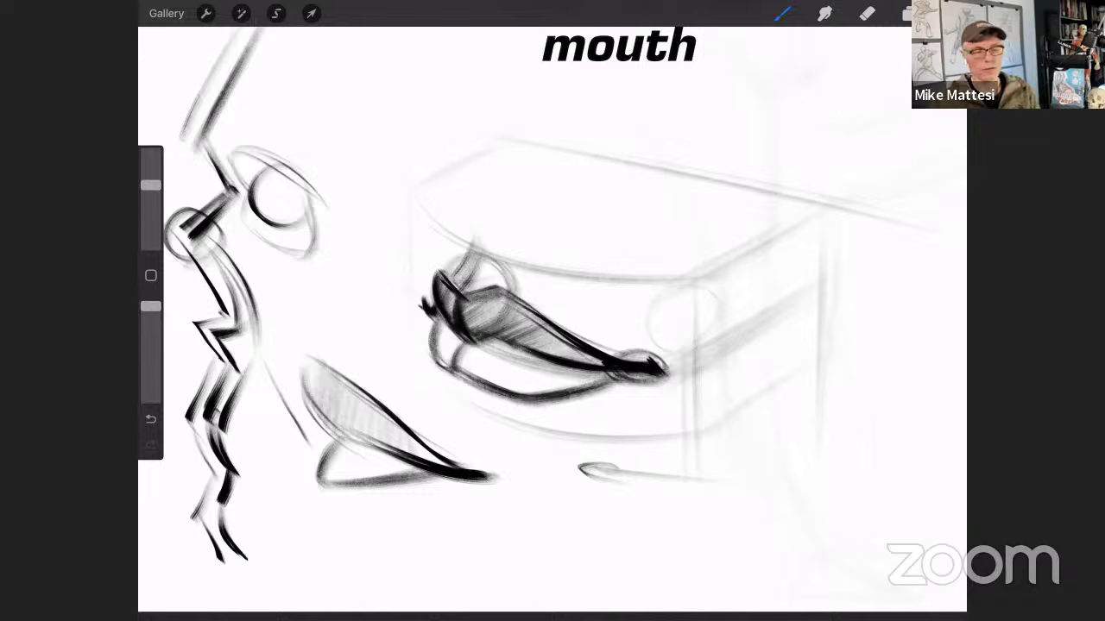
mouse_move(475, 228)
left_mouse_down()
mouse_move(446, 278)
mouse_move(495, 288)
mouse_move(459, 287)
left_mouse_up()
left_click_drag(492, 254, 454, 281)
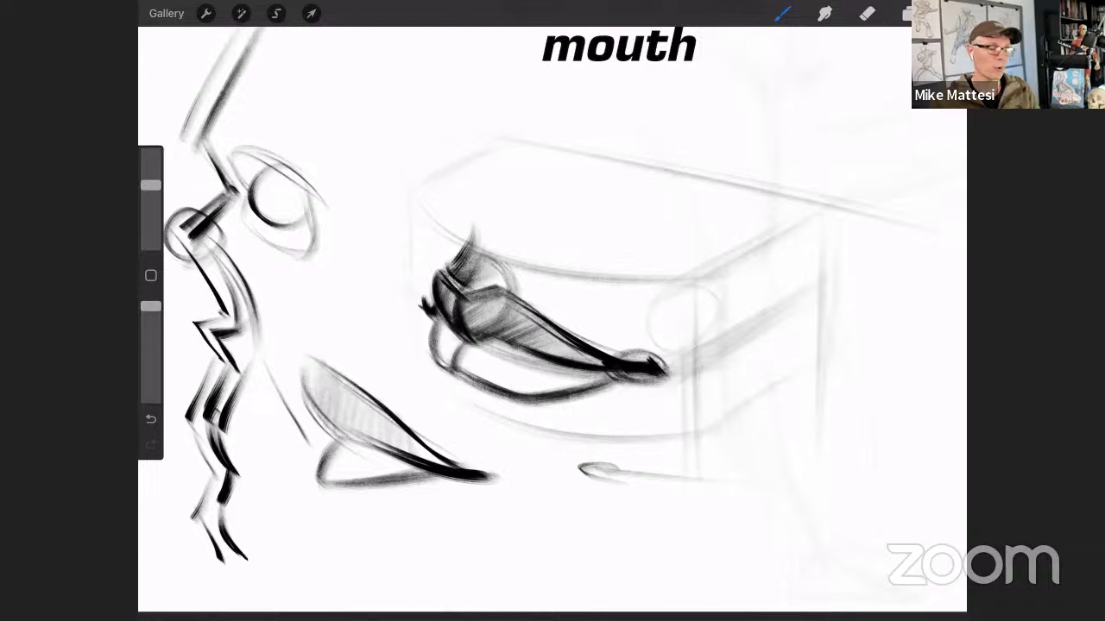
Step: Sketch a faint curve beneath the lower lip, undo the stray strokes and shade the hollow under its far end with a larger brush
mouse_move(449, 385)
left_mouse_down()
mouse_move(513, 431)
mouse_move(477, 402)
left_mouse_up()
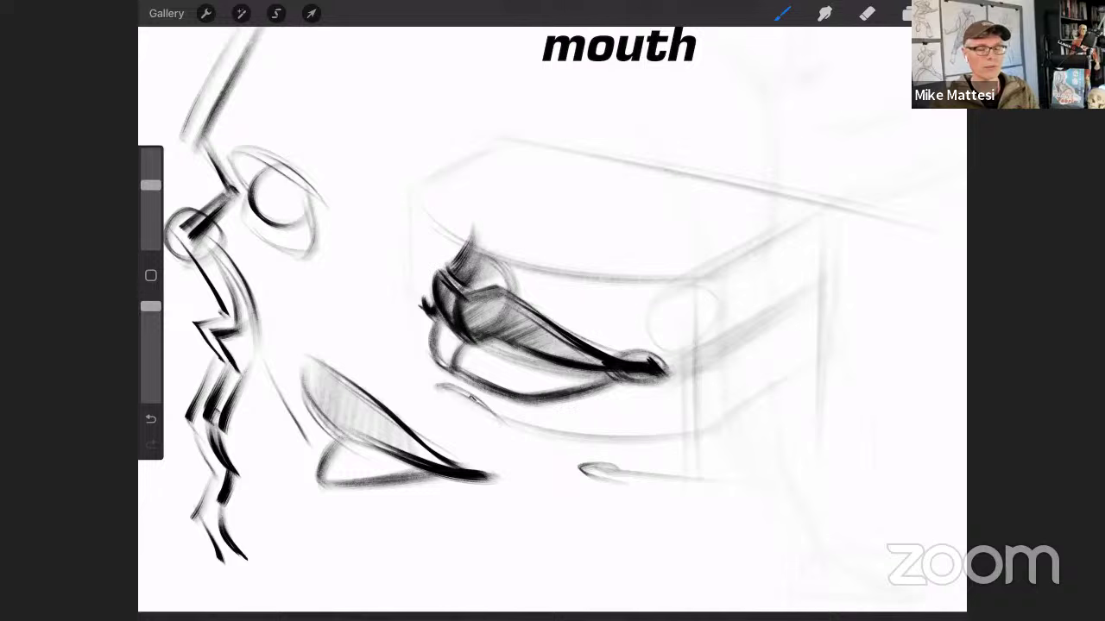
mouse_move(433, 354)
left_mouse_down()
mouse_move(450, 389)
mouse_move(472, 397)
left_mouse_up()
key("ctrl+z")
key("ctrl+z")
key("ctrl+z")
key("ctrl+z")
key("ctrl+z")
key("ctrl+z")
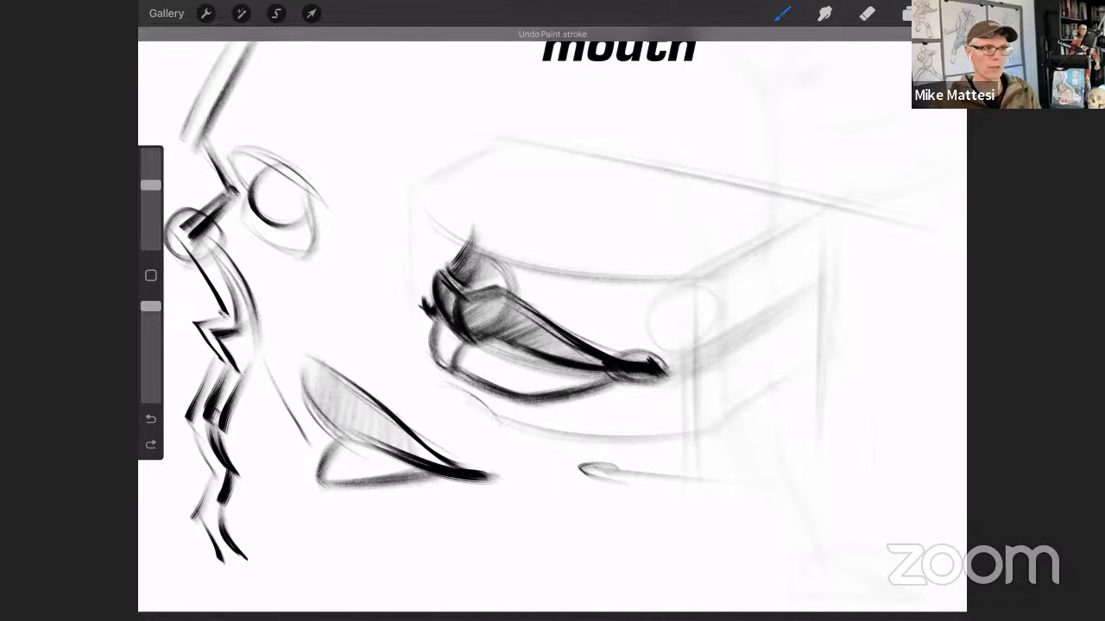
left_click_drag(151, 184, 150, 166)
mouse_move(435, 362)
left_mouse_down()
mouse_move(461, 395)
mouse_move(455, 368)
mouse_move(501, 412)
mouse_move(464, 393)
left_mouse_up()
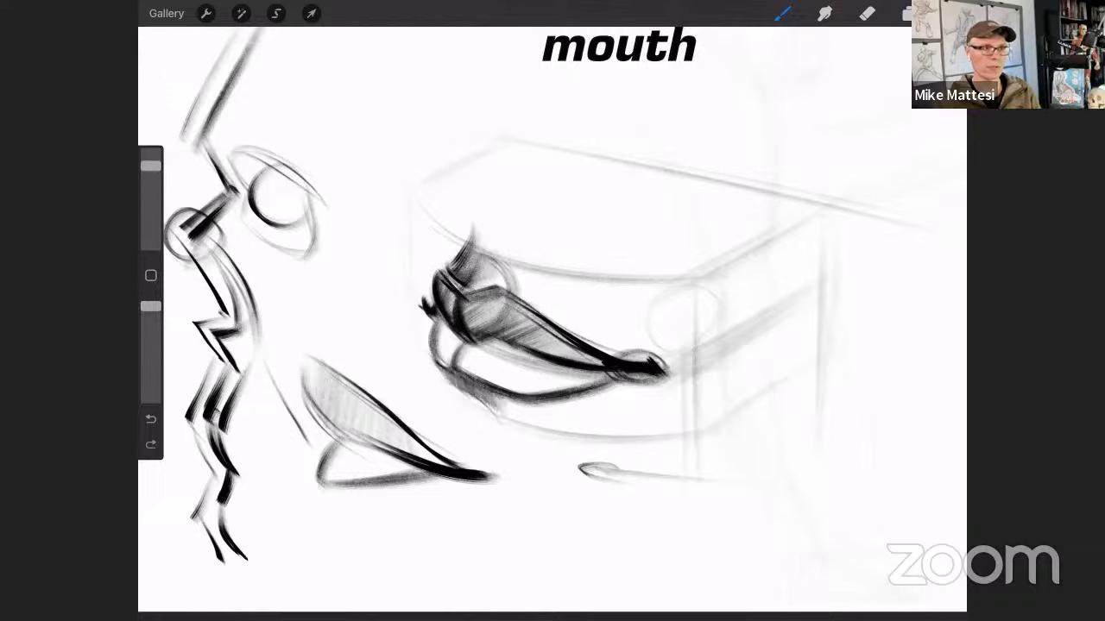
Step: With a smaller brush, draw the face contour past the far mouth corner and lower lip, and add a curved chin line beneath
left_click_drag(150, 166, 150, 184)
left_click_drag(447, 381, 425, 433)
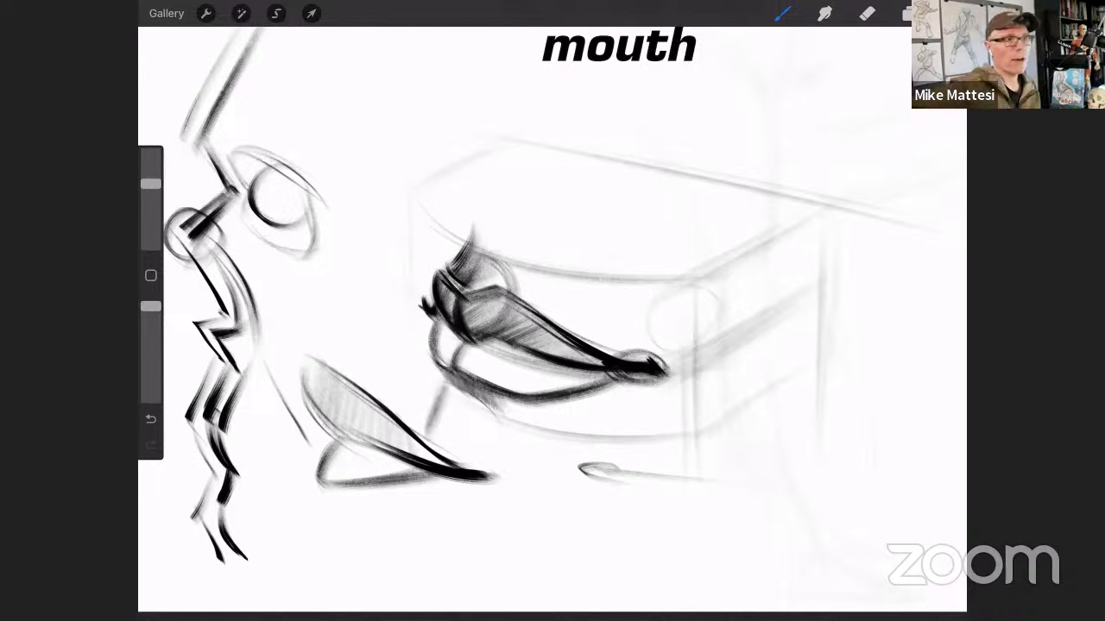
left_click_drag(443, 361, 433, 399)
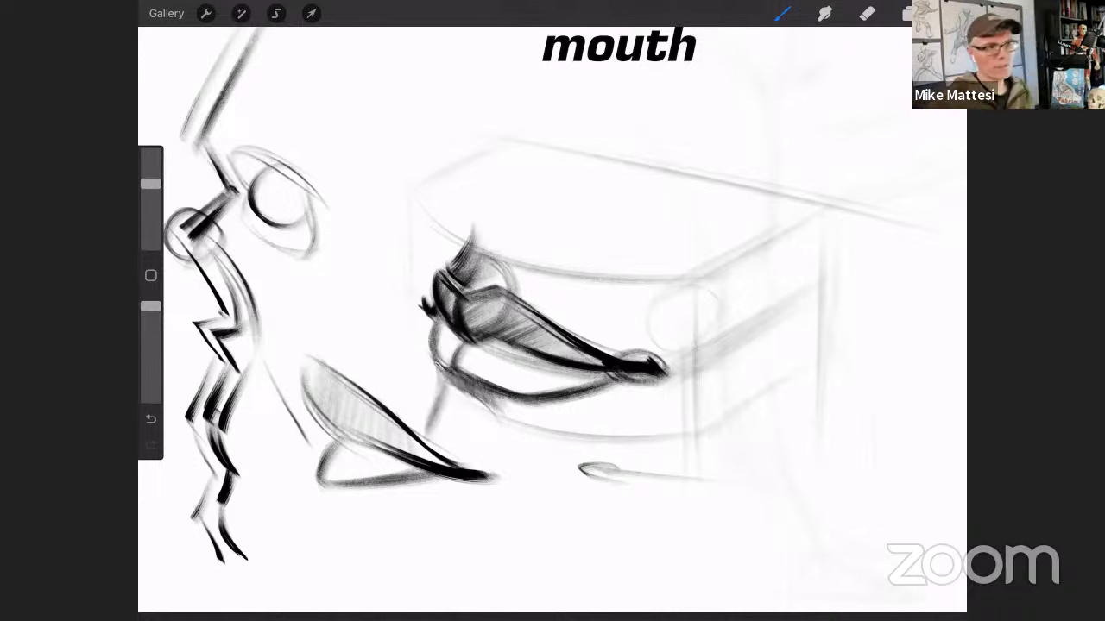
left_click_drag(444, 361, 437, 394)
left_click_drag(412, 271, 428, 423)
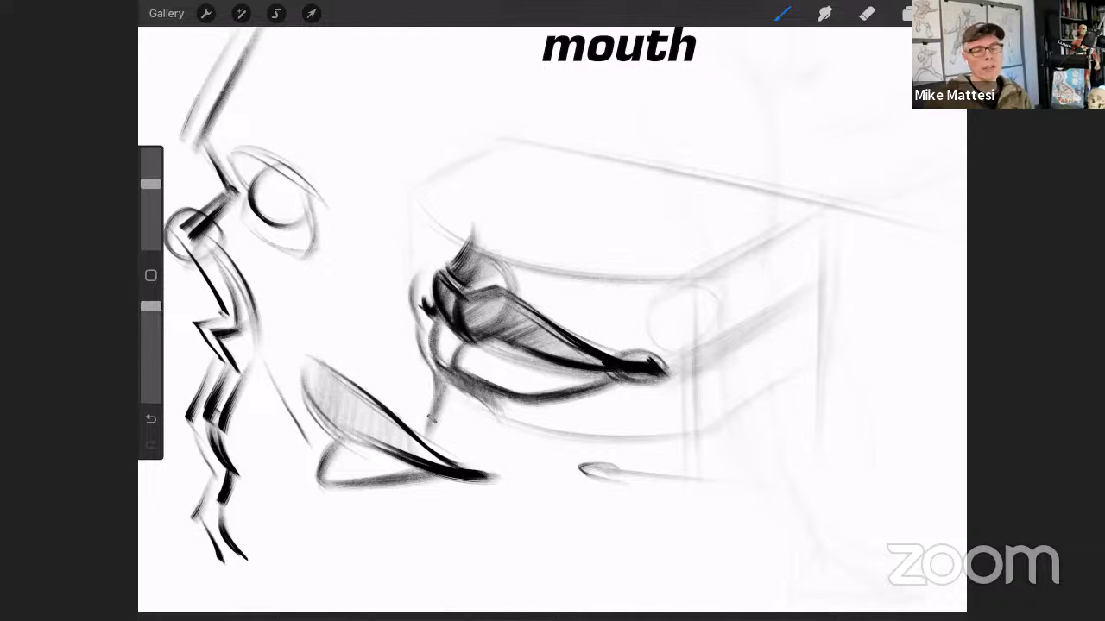
left_click_drag(440, 377, 423, 438)
left_click_drag(429, 480, 567, 517)
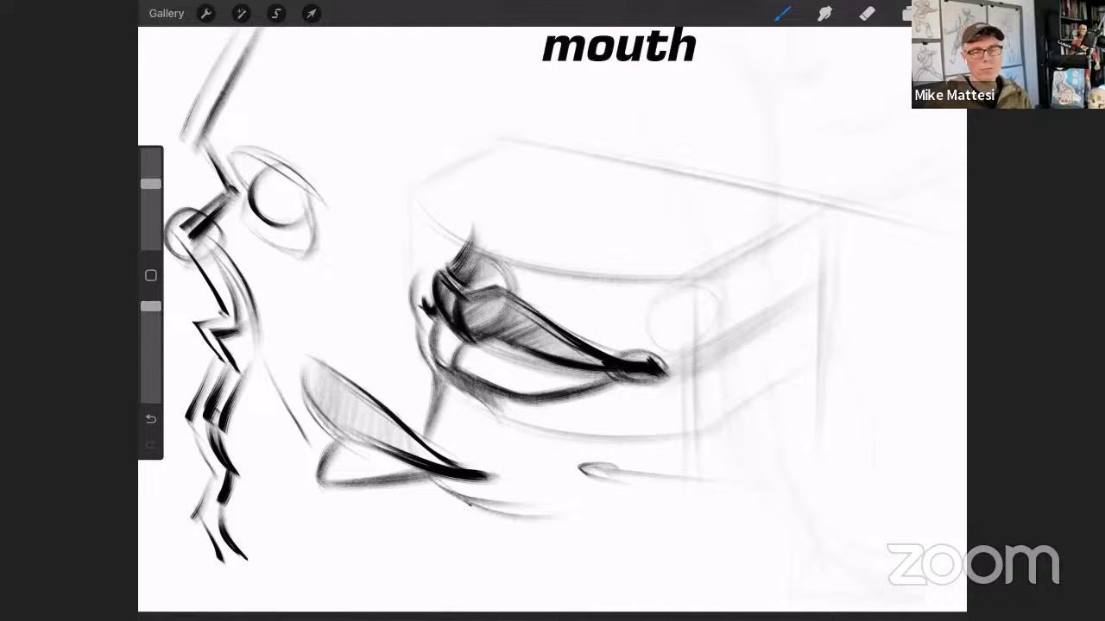
left_click_drag(450, 494, 575, 520)
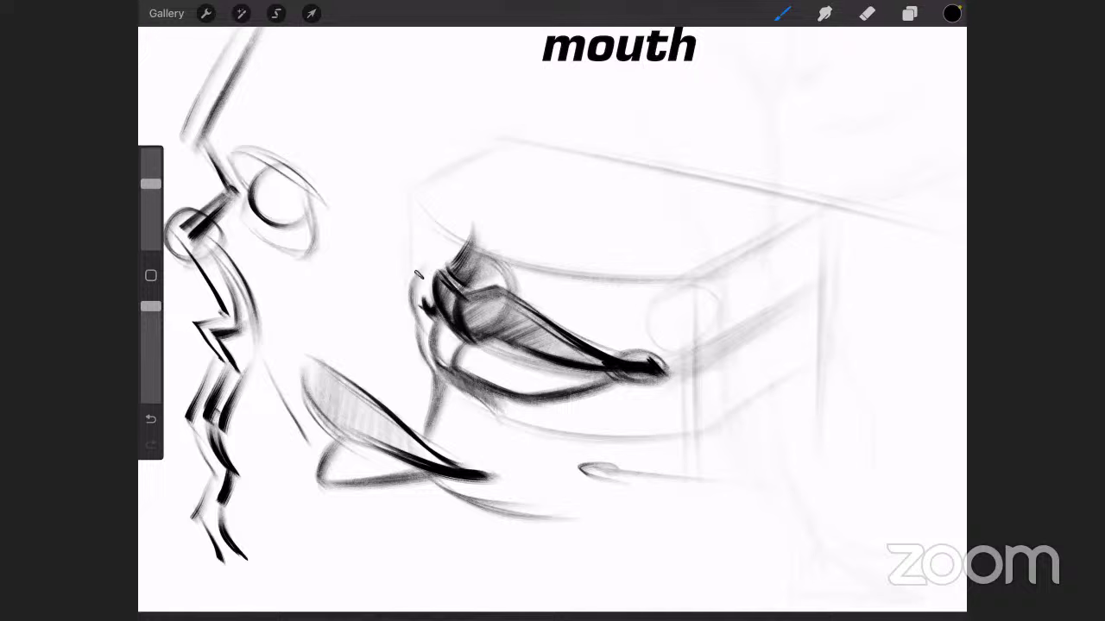
Step: Draw the upper half of the oval muscle ring around the mouth, from the far corner over the upper lip to the near corner
left_click_drag(438, 258, 422, 307)
mouse_move(478, 281)
left_mouse_down()
mouse_move(513, 273)
mouse_move(630, 316)
mouse_move(682, 350)
left_mouse_up()
mouse_move(597, 306)
left_mouse_down()
mouse_move(691, 369)
mouse_move(673, 401)
left_mouse_up()
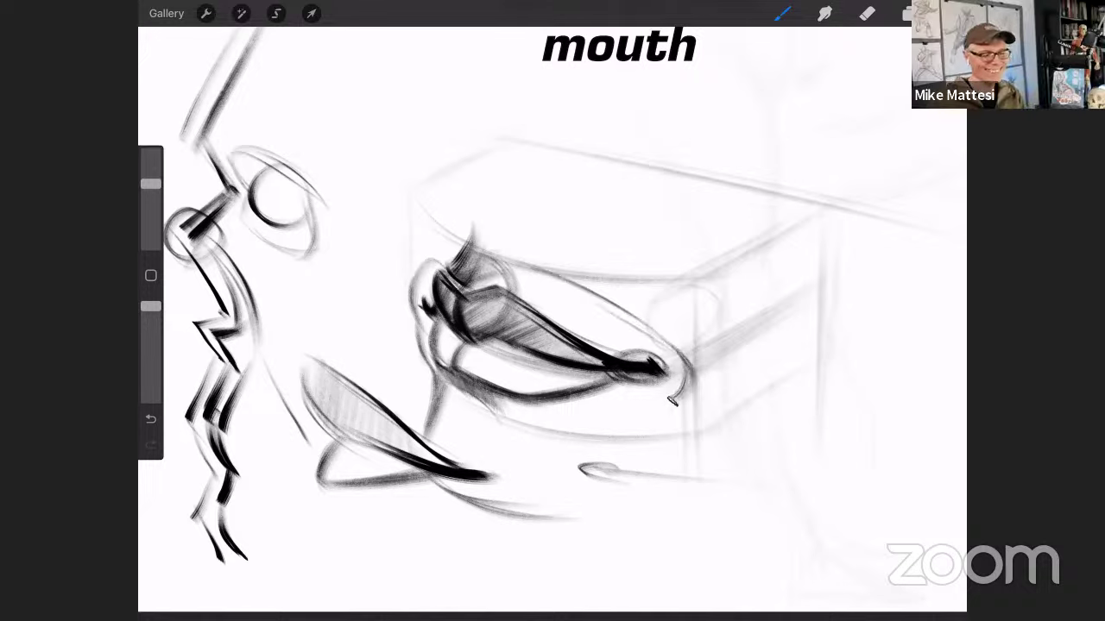
mouse_move(655, 337)
left_mouse_down()
mouse_move(694, 376)
mouse_move(688, 399)
left_mouse_up()
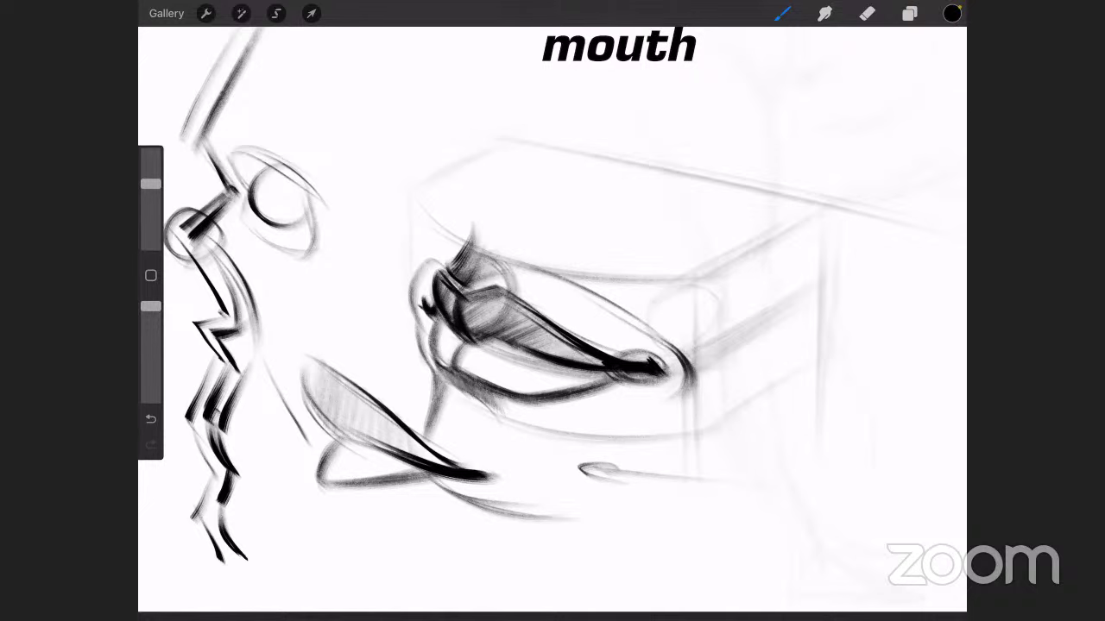
left_click_drag(472, 287, 542, 261)
mouse_move(450, 252)
left_mouse_down()
mouse_move(426, 263)
mouse_move(411, 304)
mouse_move(420, 321)
left_mouse_up()
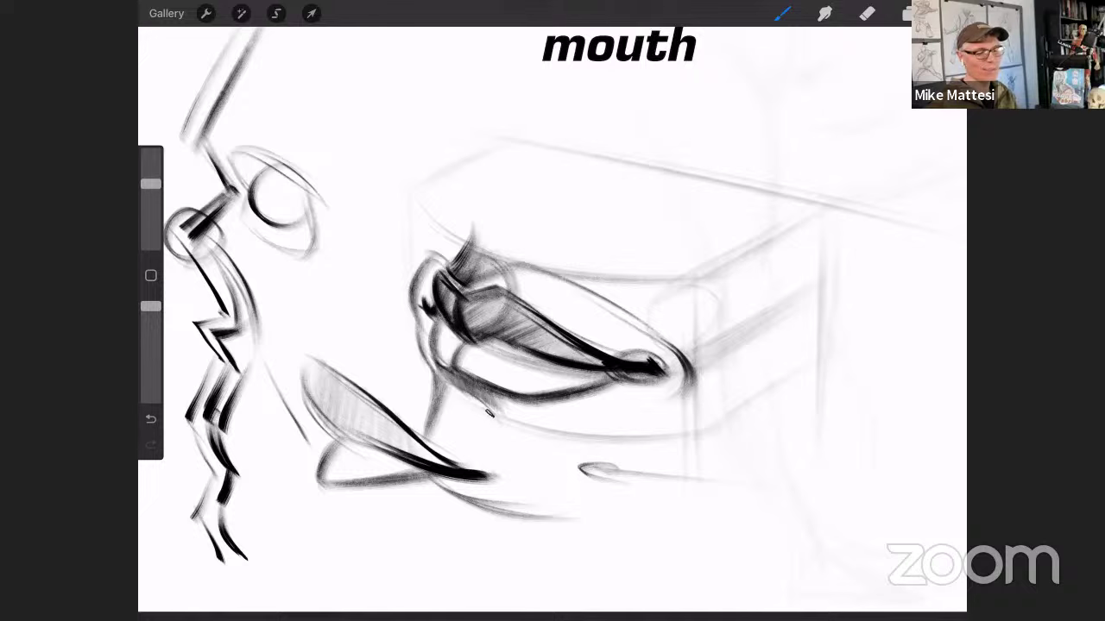
Step: Close the muscle ring with a dark curve under the lower lip and strengthen its contour at the far side
left_click_drag(490, 412, 642, 435)
mouse_move(553, 436)
left_mouse_down()
mouse_move(701, 389)
mouse_move(490, 421)
mouse_move(696, 390)
left_mouse_up()
mouse_move(483, 423)
left_mouse_down()
mouse_move(679, 405)
mouse_move(621, 431)
left_mouse_up()
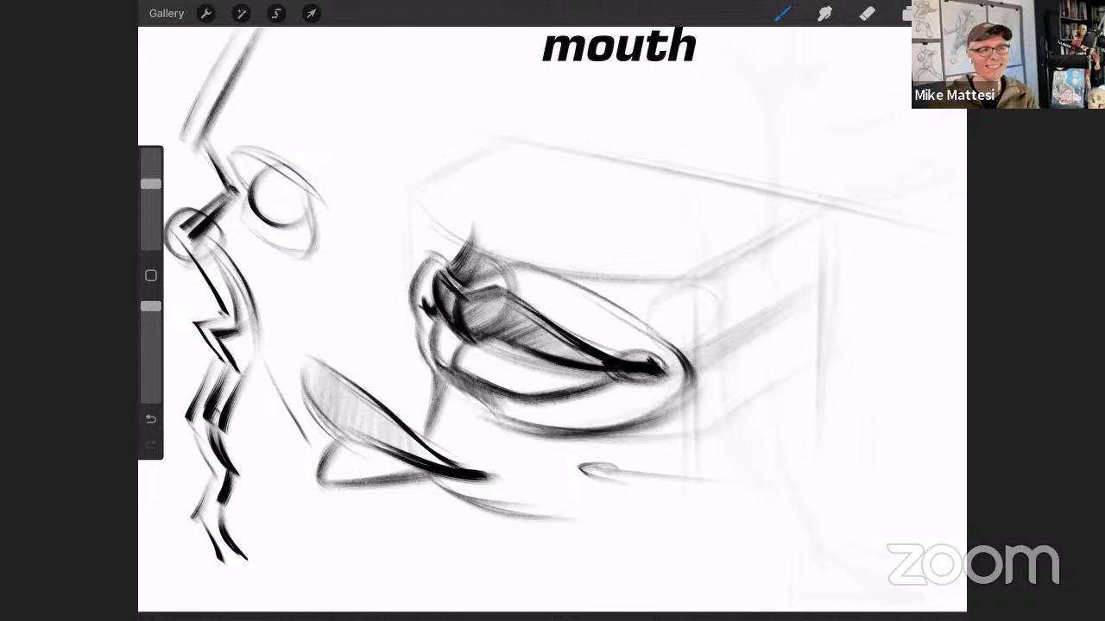
left_click_drag(412, 274, 432, 385)
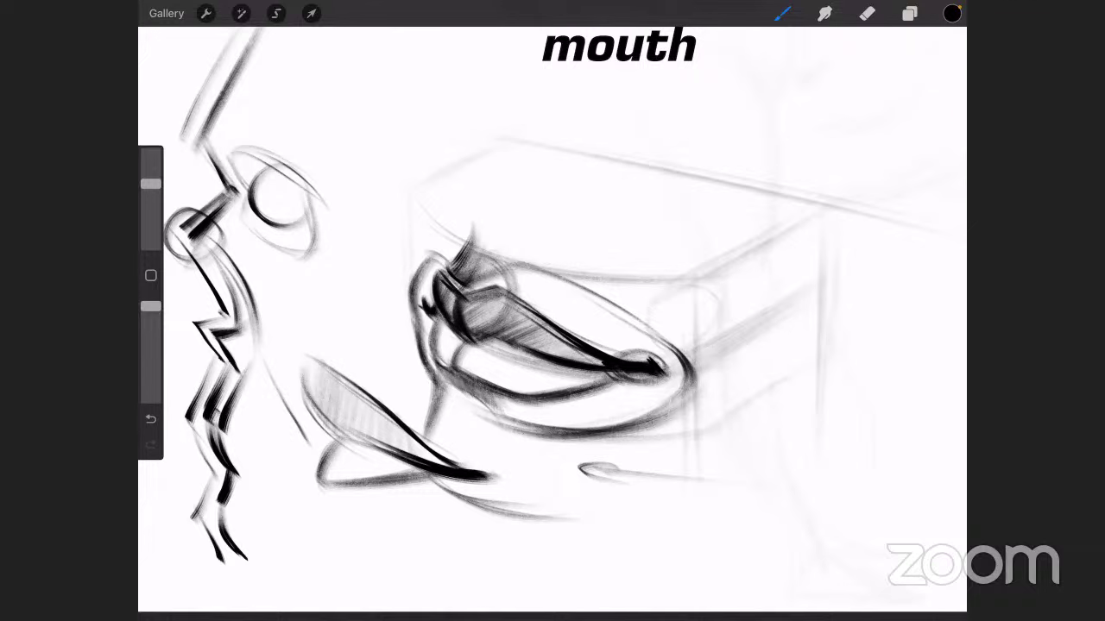
Step: Draw the ridges of the philtrum above the upper lip, joining them to the top of the muscle ring
left_click_drag(423, 243, 484, 276)
left_click_drag(494, 236, 473, 288)
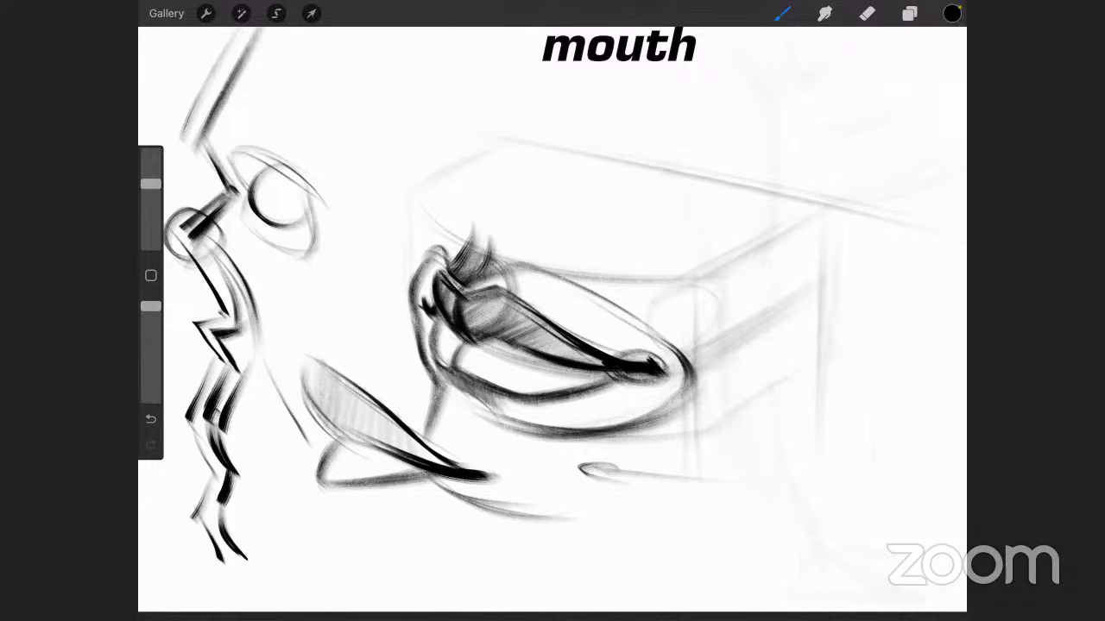
scroll(639, 302, "down", 3)
scroll(646, 302, "down", 2)
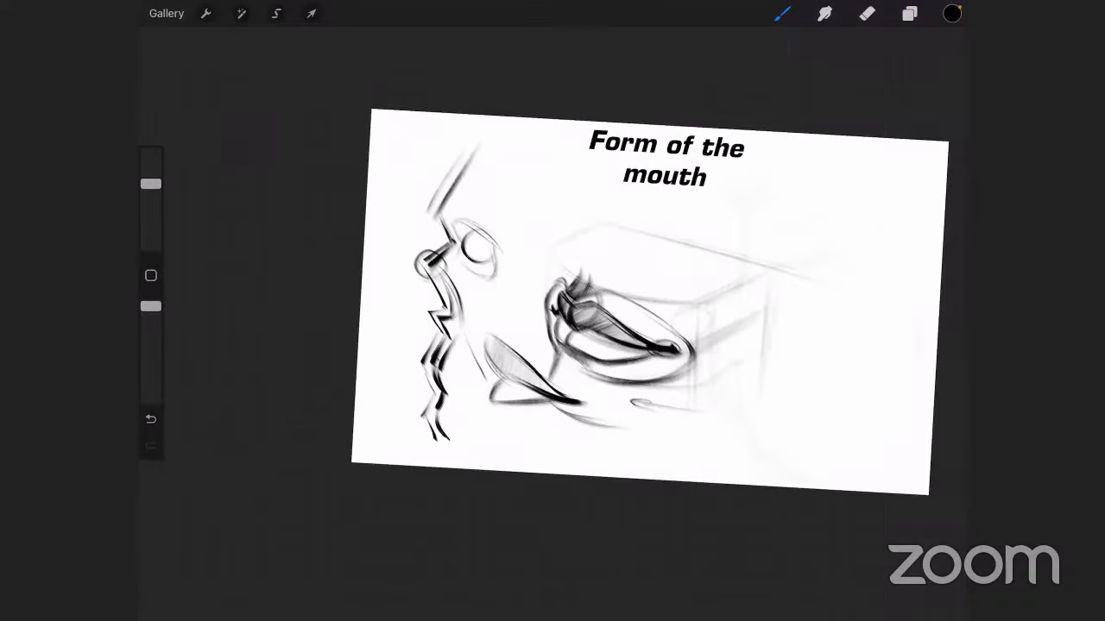
Step: Switch from the tablet sketch to Zoom, and in Photoshop add a new layer above Layer 11 with the brush size reduced to 28
scroll(647, 302, "up", 3)
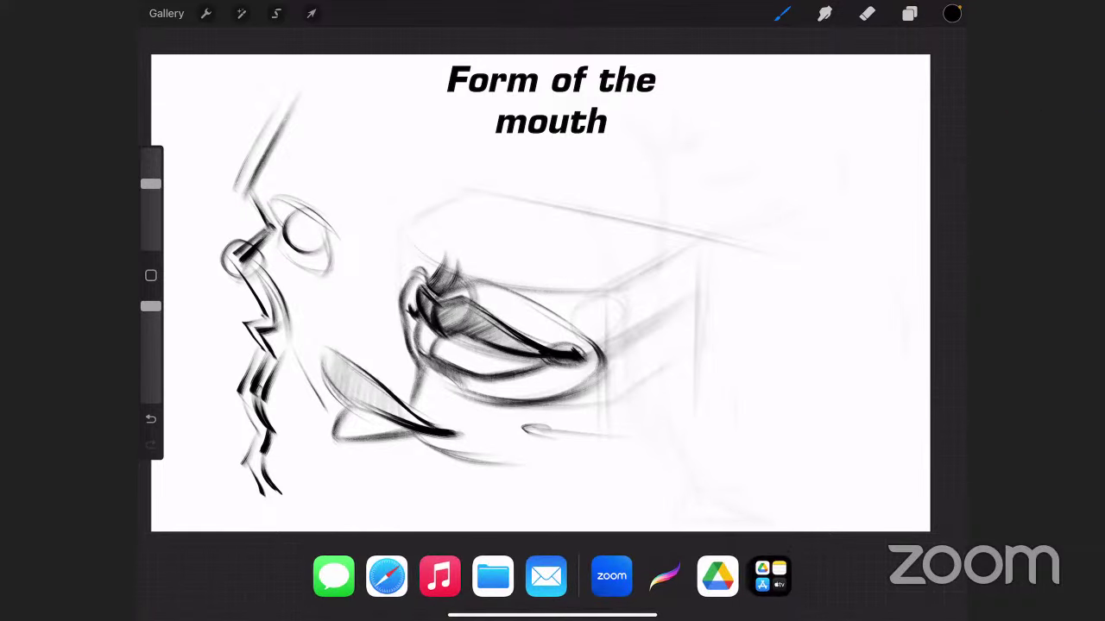
left_click(611, 576)
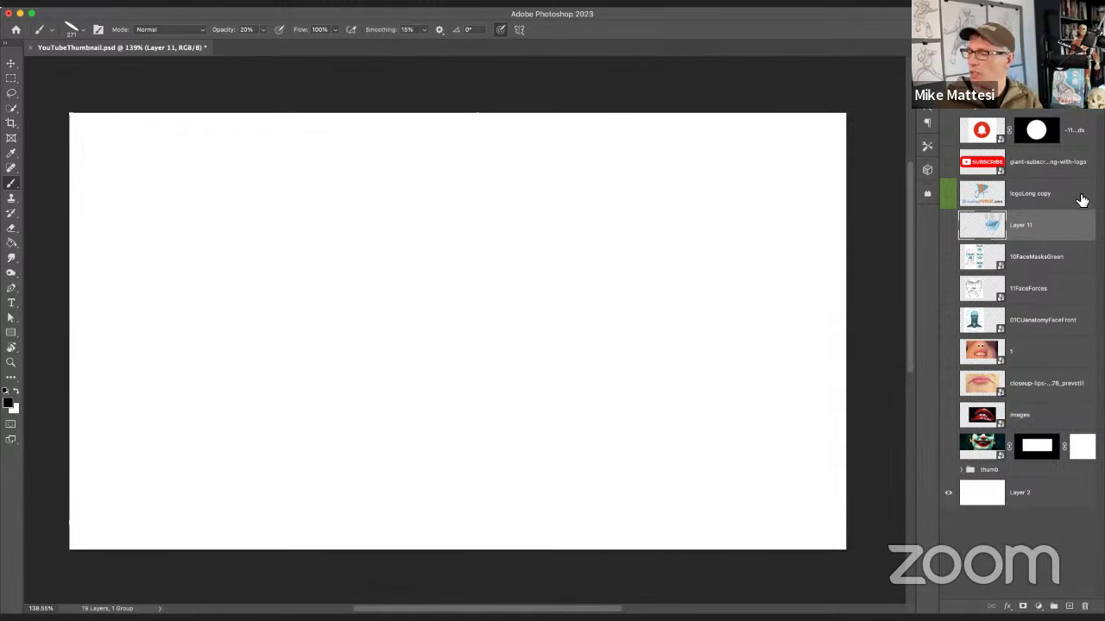
left_click(1069, 607)
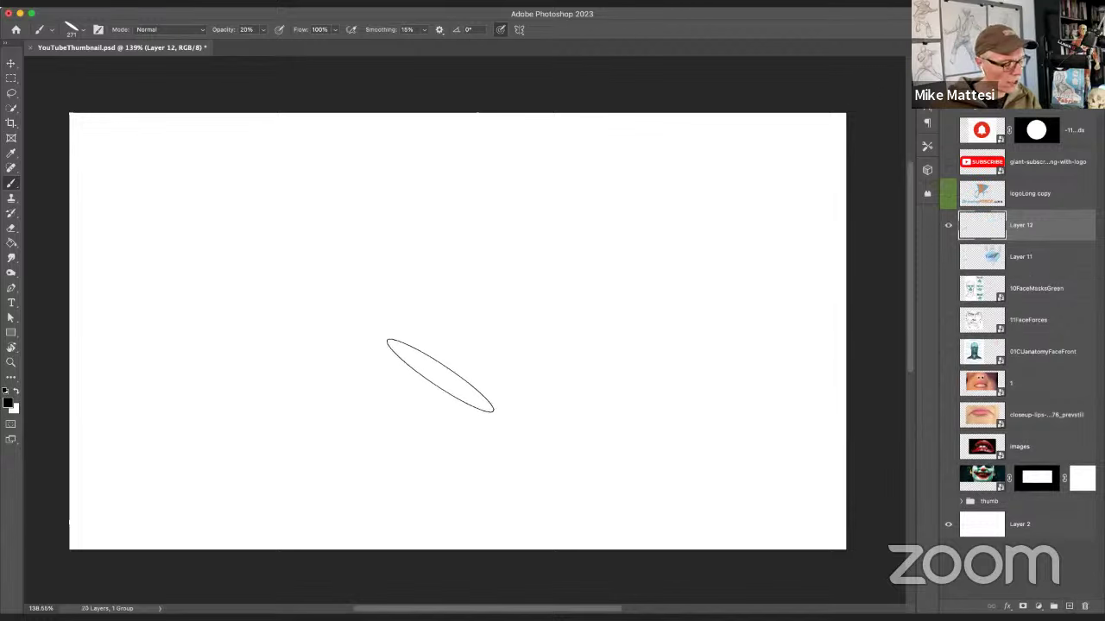
mouse_move(446, 353)
left_mouse_down()
mouse_move(387, 351)
mouse_move(385, 377)
left_mouse_up()
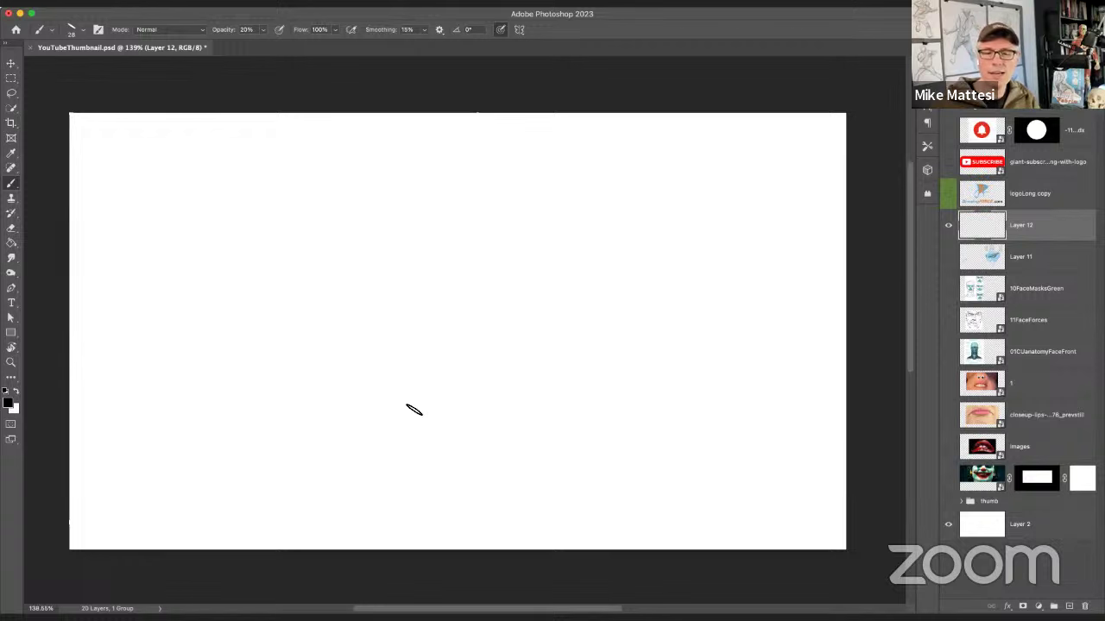
Step: Draw a wide, thin grey rectangle at 10% opacity on the new layer and place two copies evenly spaced beneath it
left_click(12, 333)
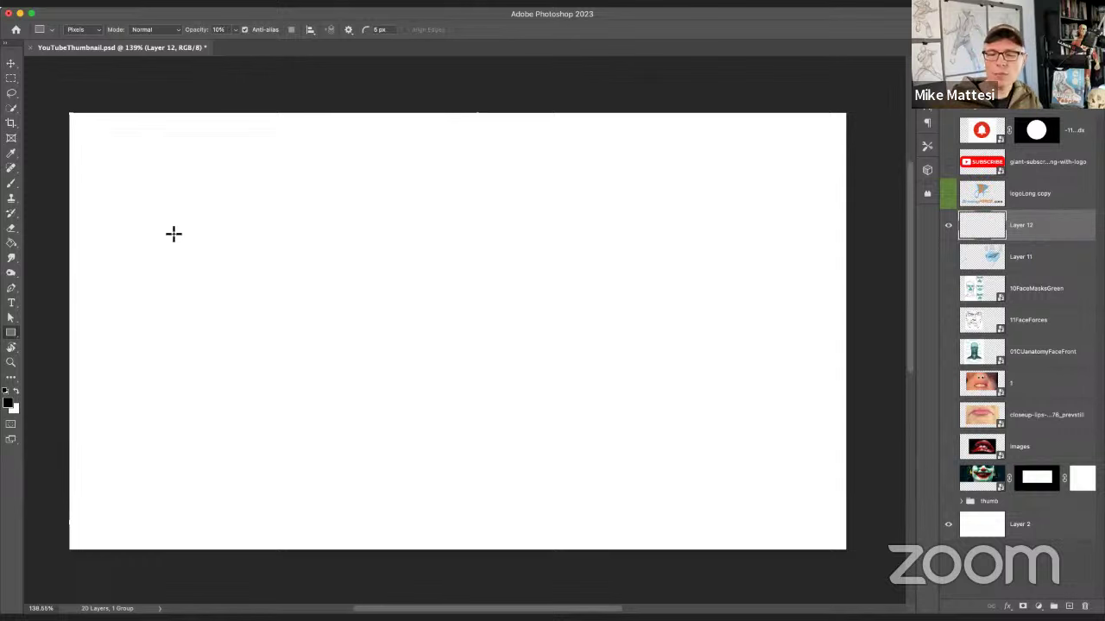
left_click_drag(158, 192, 328, 224)
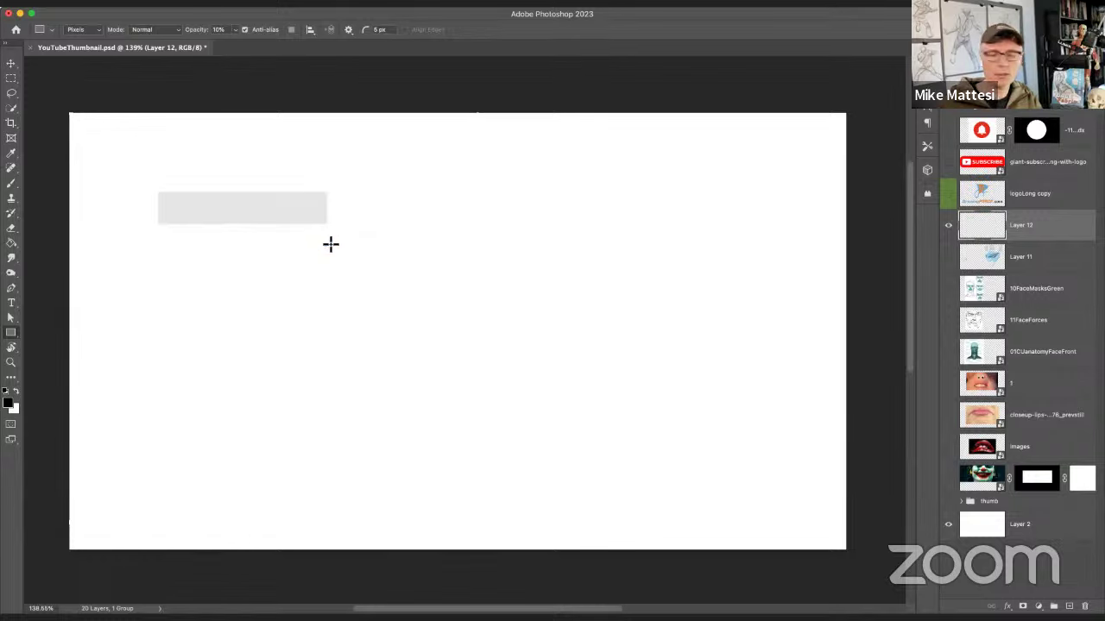
key("super+j")
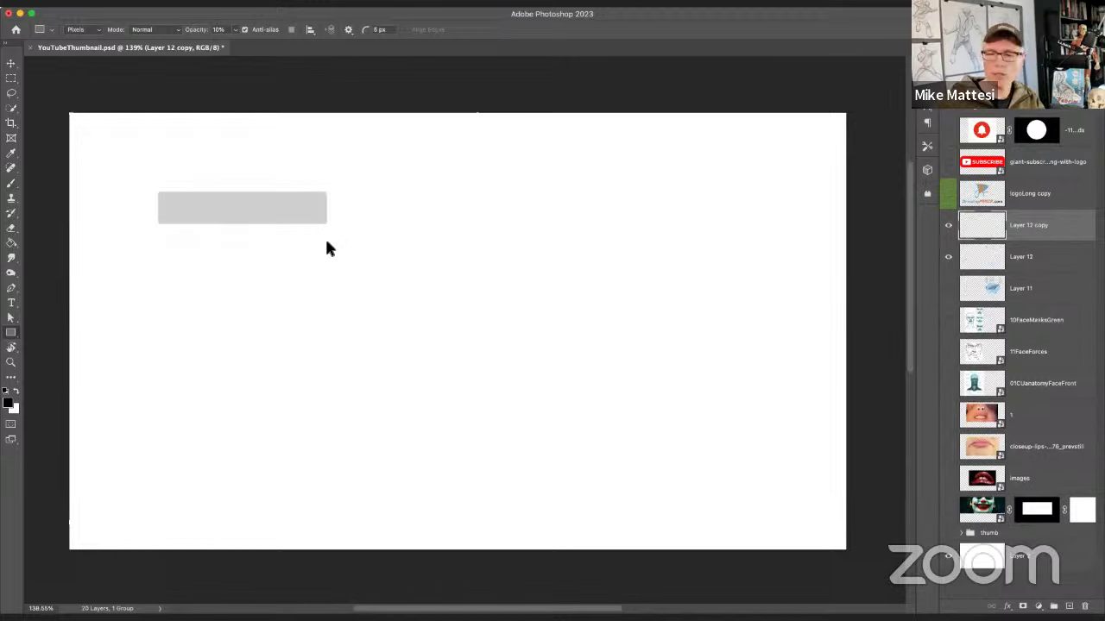
key("b")
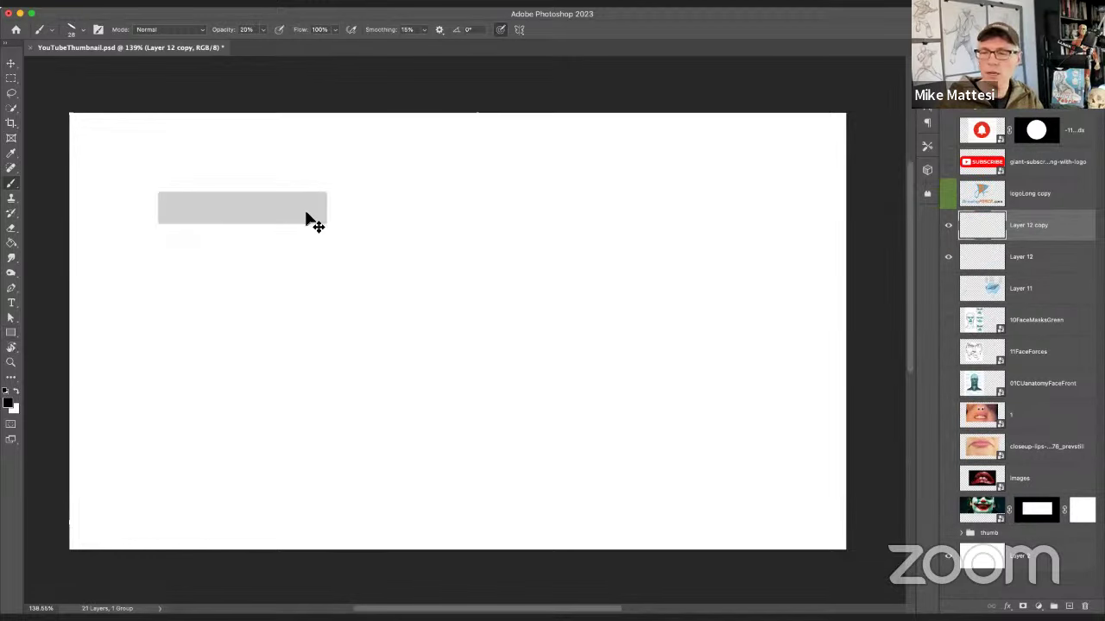
left_click_drag(306, 218, 299, 291)
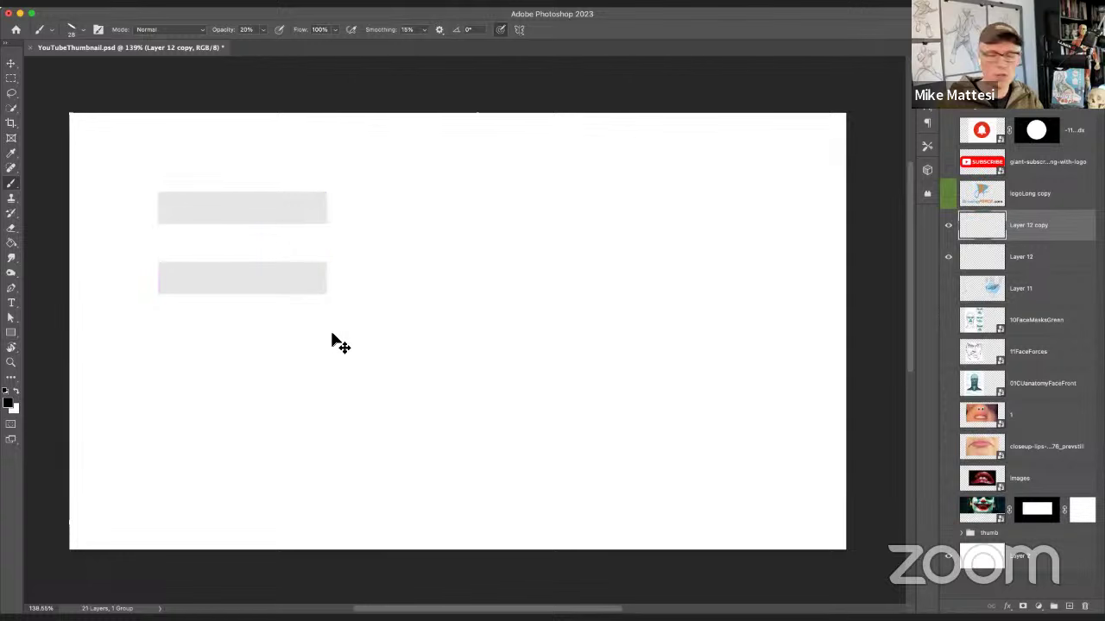
key("super+j")
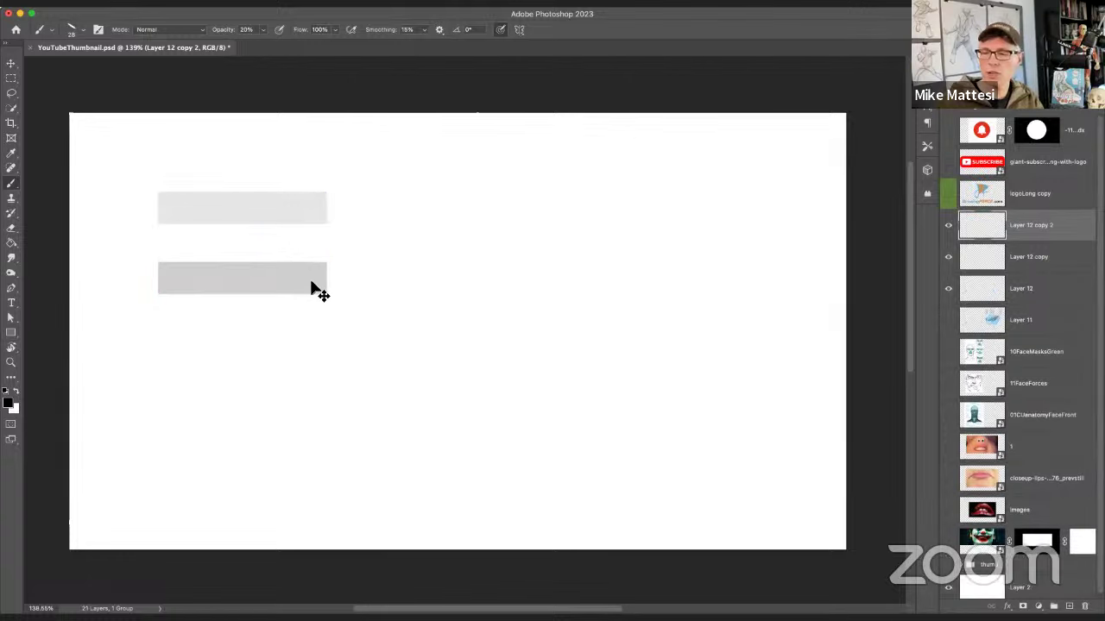
left_click_drag(311, 283, 309, 352)
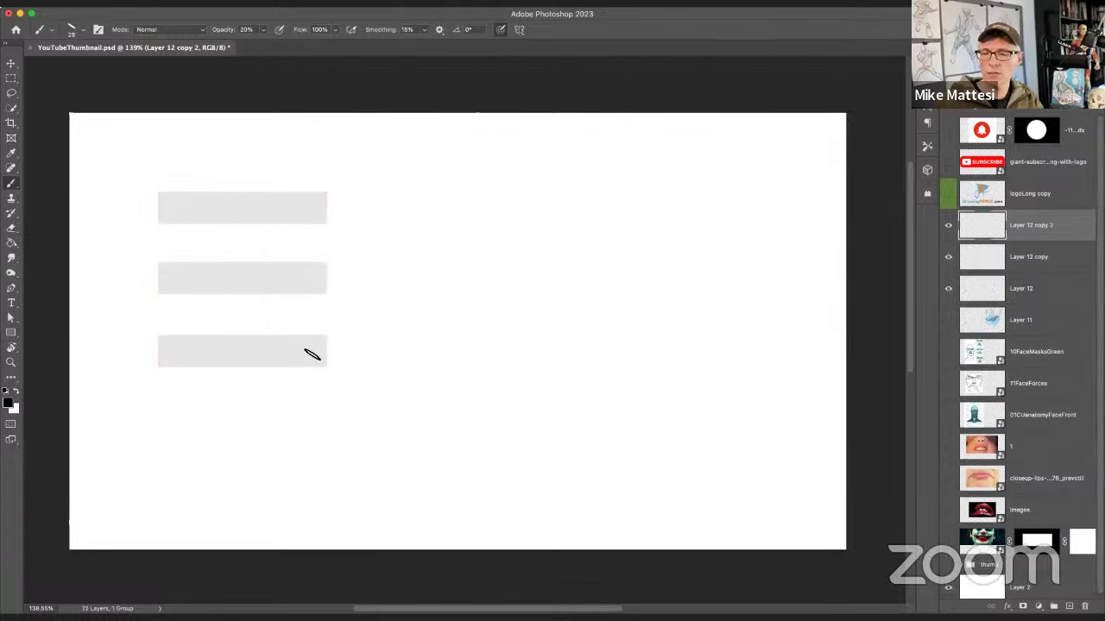
Step: Merge the two rectangle copies down into Layer 12 so all three bars share one layer
key("z")
left_click_drag(305, 278, 512, 301)
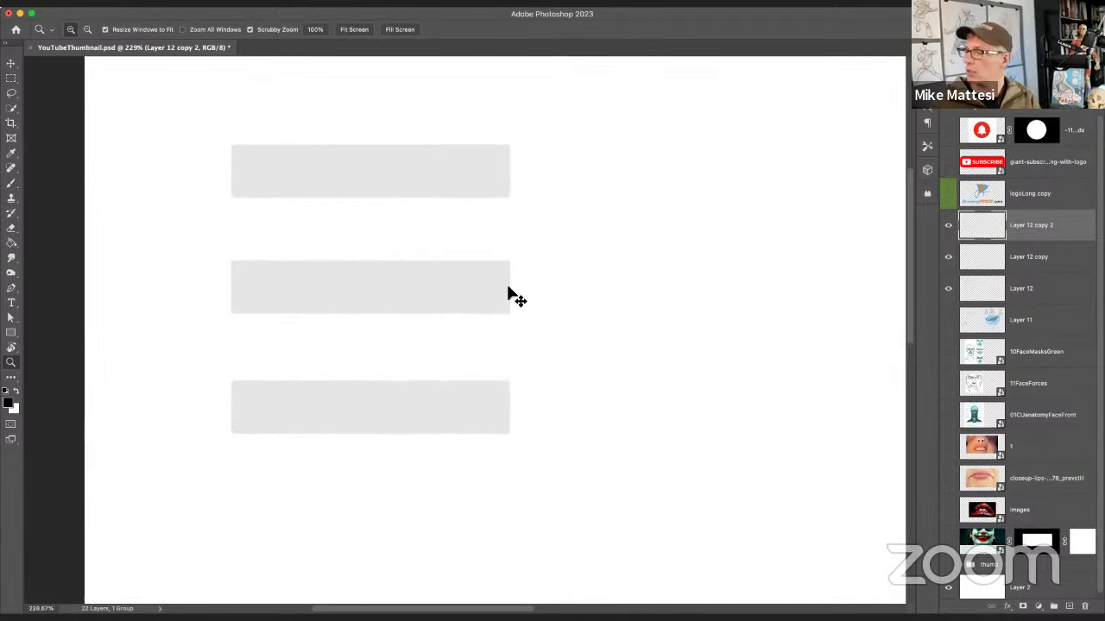
key("ctrl+e")
key("ctrl+e")
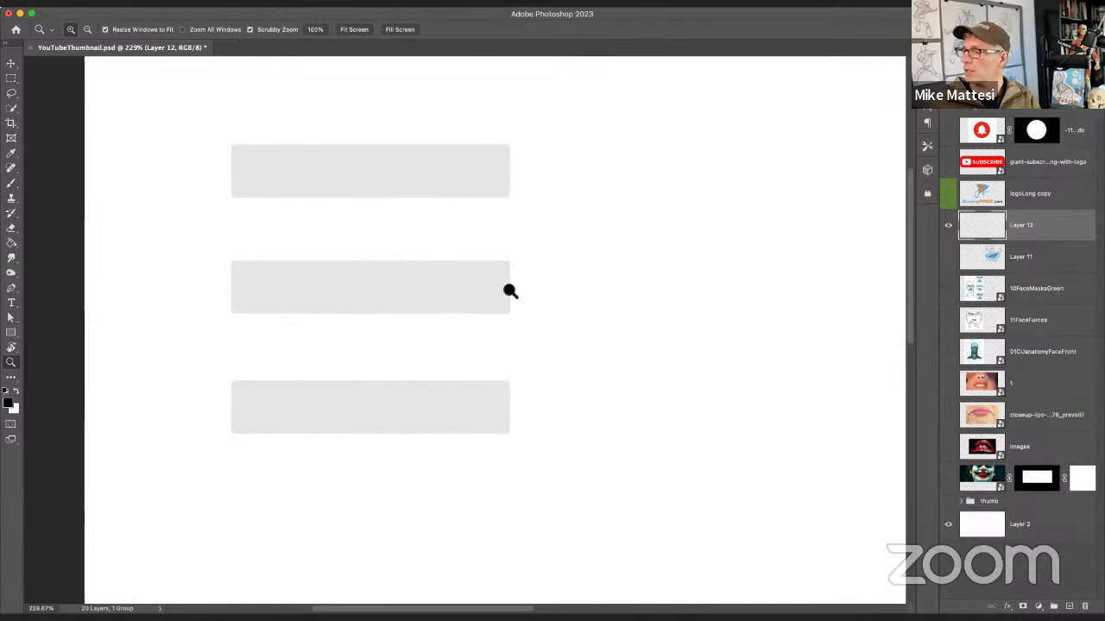
Step: Brush a dividing line across each bar, at half height, in the upper part and in the lower part, plus one vertical centre line through all three
left_click(11, 185)
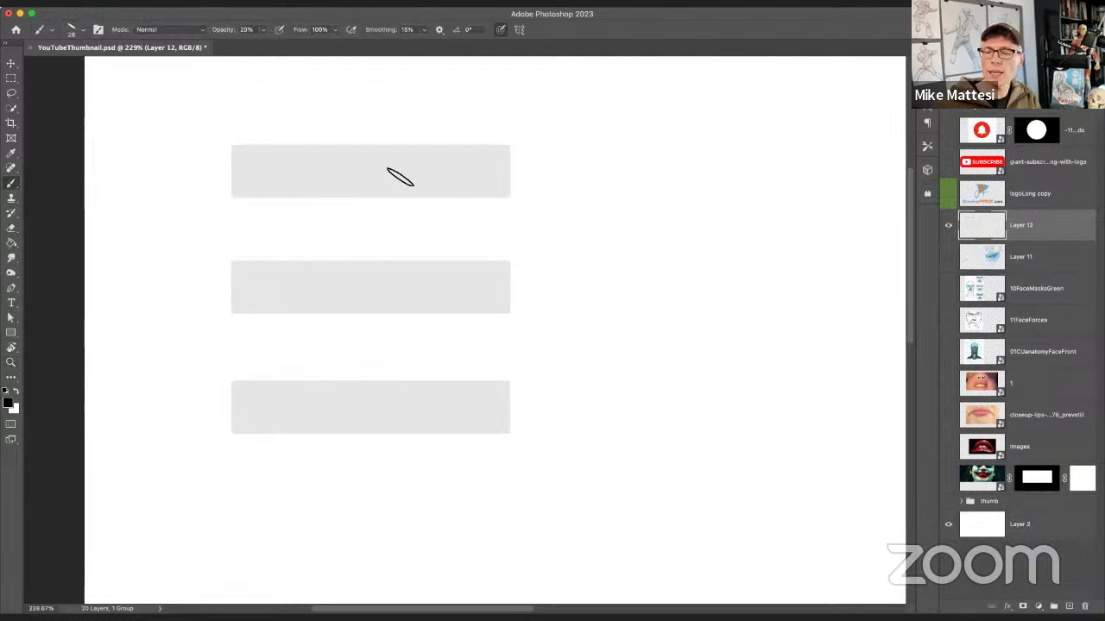
left_click(523, 173, "shift")
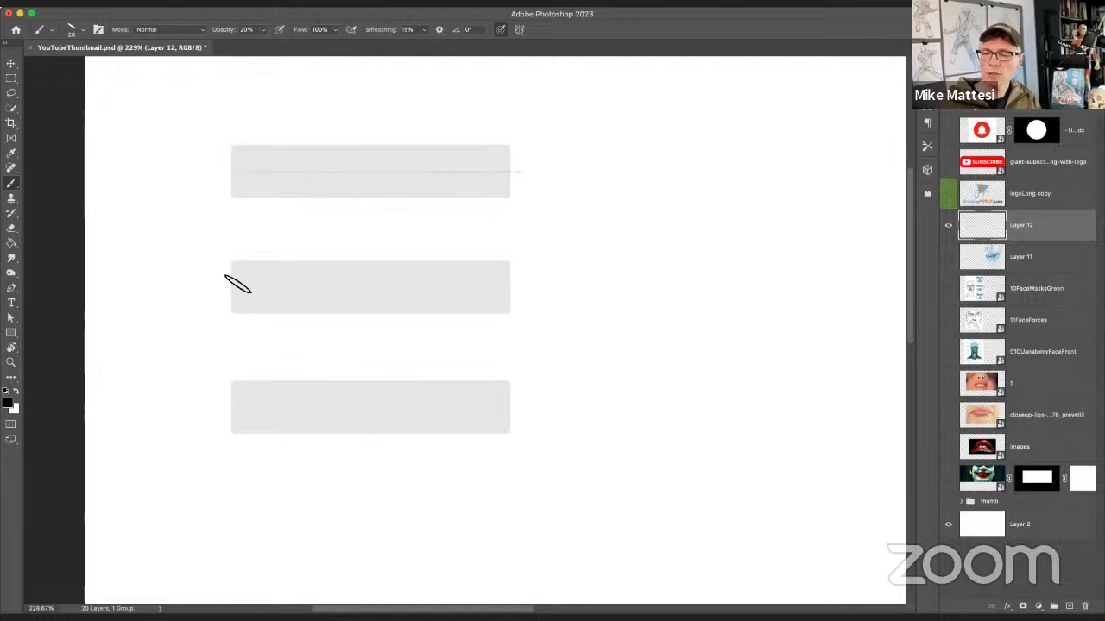
left_click_drag(247, 279, 514, 299)
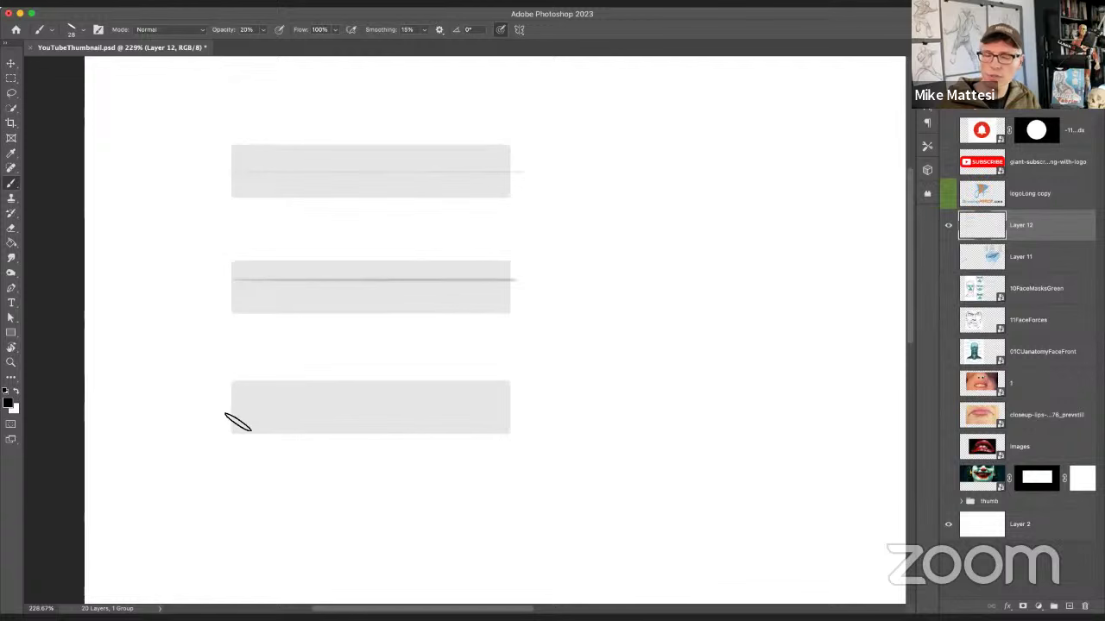
left_click_drag(236, 420, 515, 418)
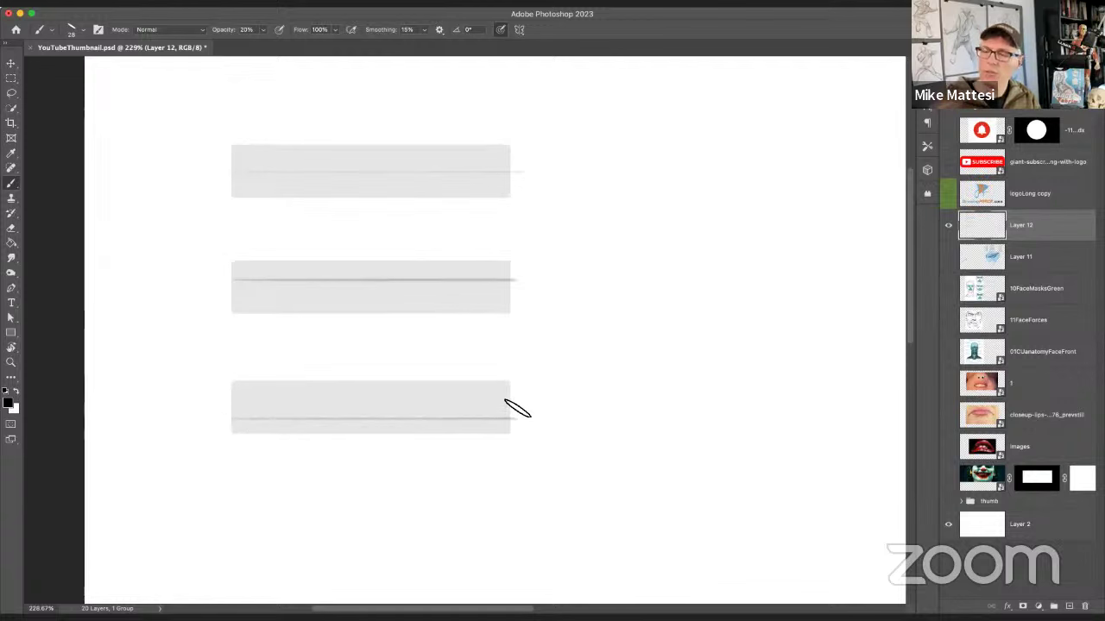
left_click_drag(369, 166, 369, 451)
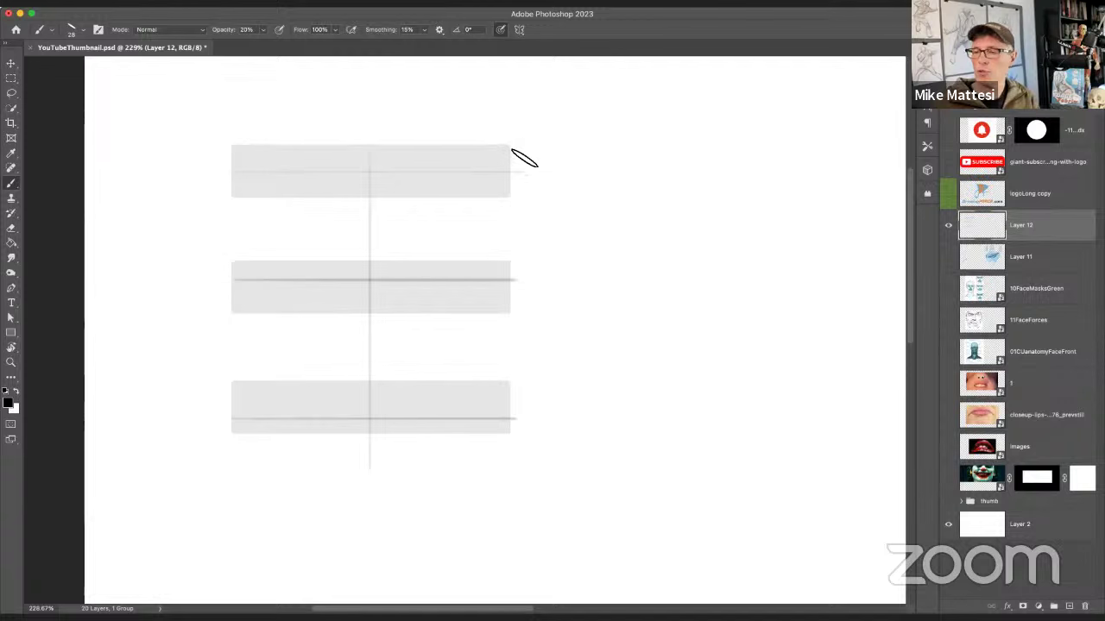
Step: Handwrite the lip proportions beside the bars: 50/50 for the top one, 30/70 for the middle and 70/30 for the bottom
mouse_move(522, 157)
left_mouse_down()
mouse_move(532, 152)
mouse_move(533, 181)
left_mouse_up()
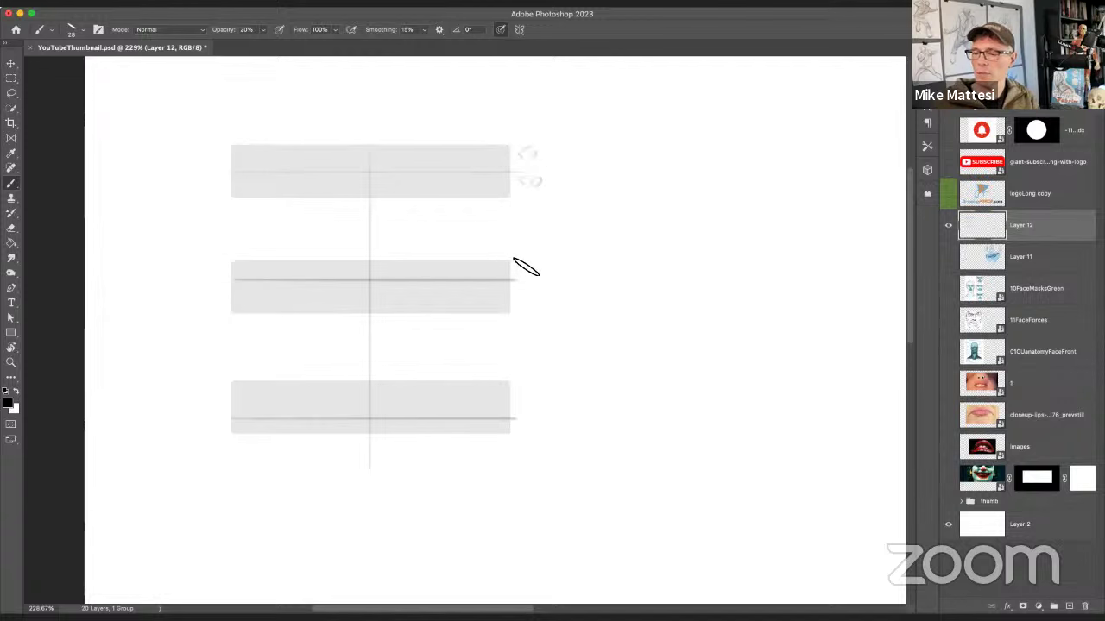
left_click_drag(521, 269, 534, 297)
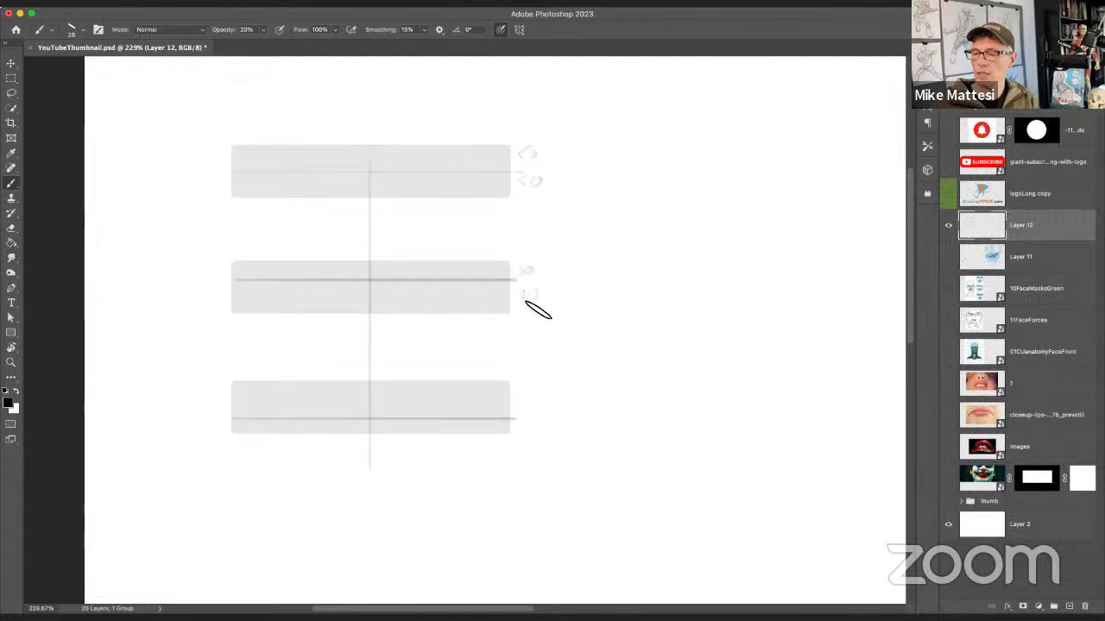
left_click_drag(518, 392, 535, 393)
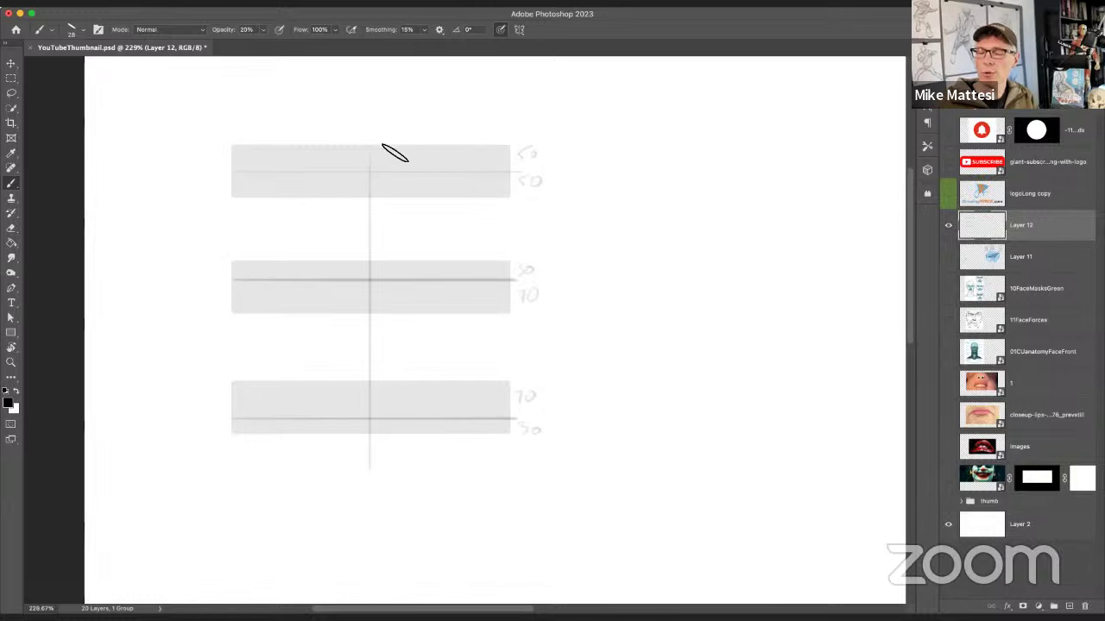
Step: Sketch the lip outline in the top bar, with a V-shaped notch at the centre, sloping upper edges and a shallow lower lip
left_click_drag(383, 163, 390, 152)
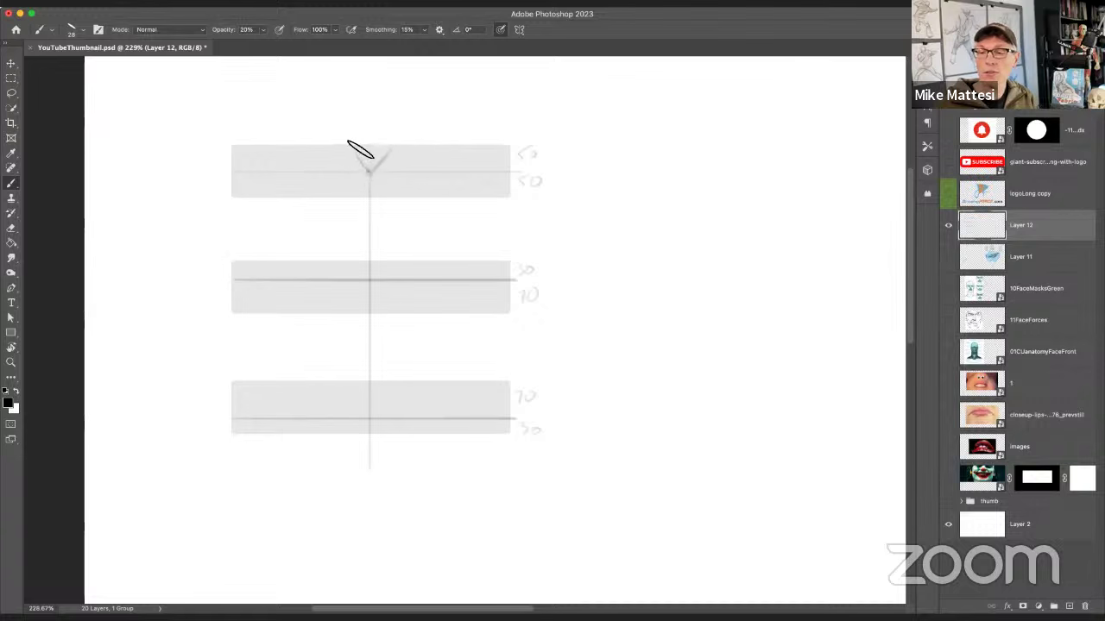
left_click_drag(348, 141, 230, 178)
left_click_drag(382, 140, 510, 167)
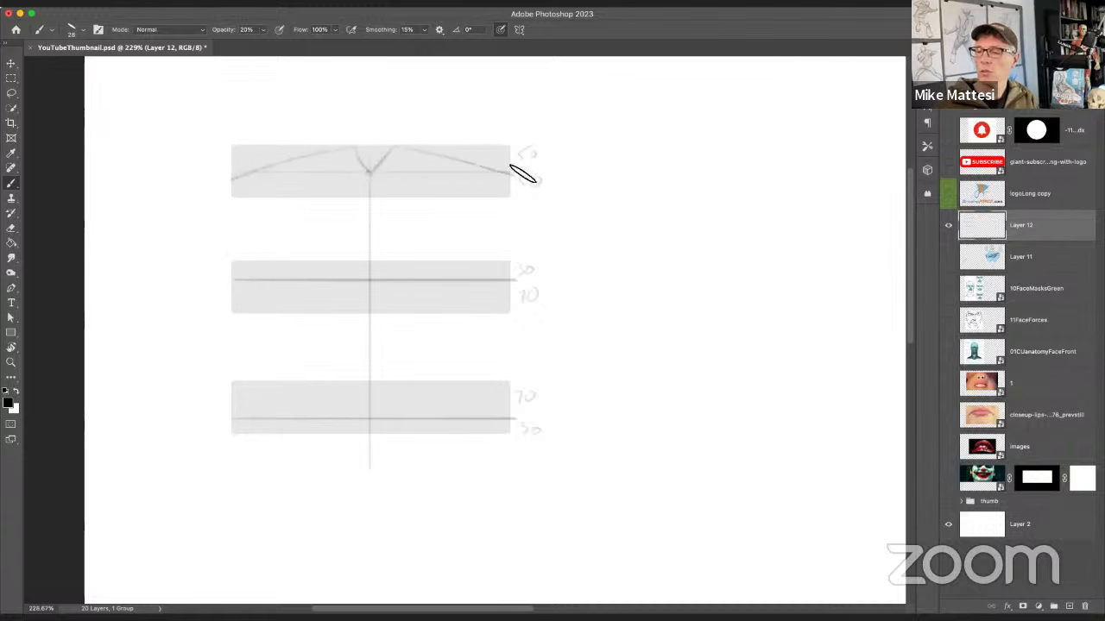
mouse_move(247, 173)
left_mouse_down()
mouse_move(392, 198)
mouse_move(507, 163)
left_mouse_up()
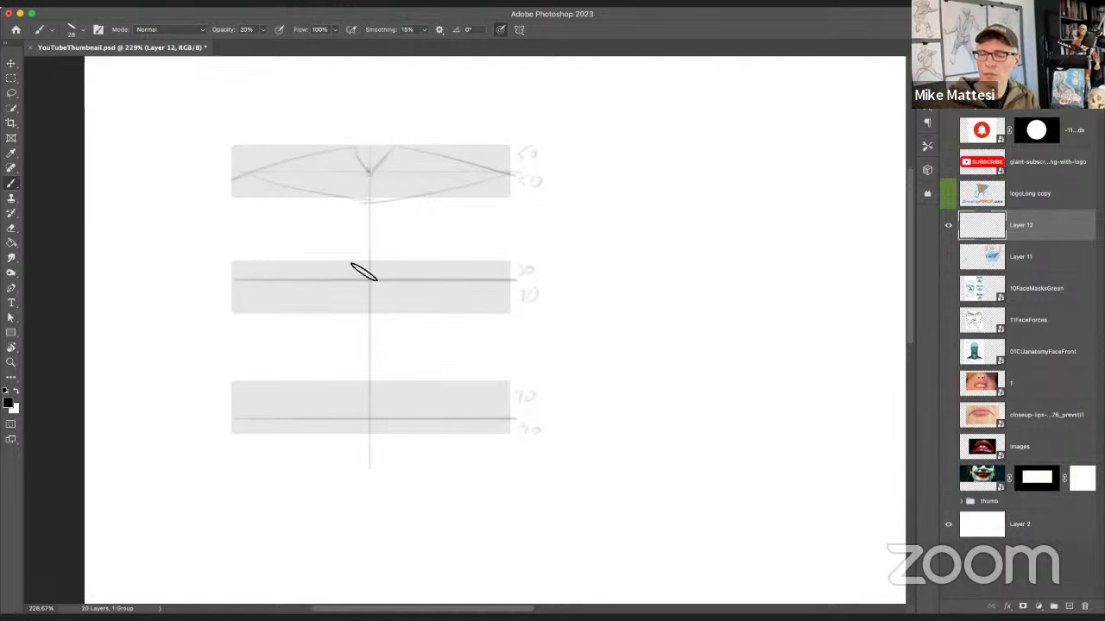
Step: Sketch matching lip outlines in the middle and bottom bars, with a fuller lower lip in the 30/70 bar and a fuller upper lip in the 70/30 bar
mouse_move(370, 279)
left_mouse_down()
mouse_move(390, 263)
mouse_move(235, 281)
mouse_move(514, 278)
left_mouse_up()
mouse_move(234, 276)
left_mouse_down()
mouse_move(376, 320)
mouse_move(436, 307)
mouse_move(376, 316)
mouse_move(421, 316)
mouse_move(516, 278)
left_mouse_up()
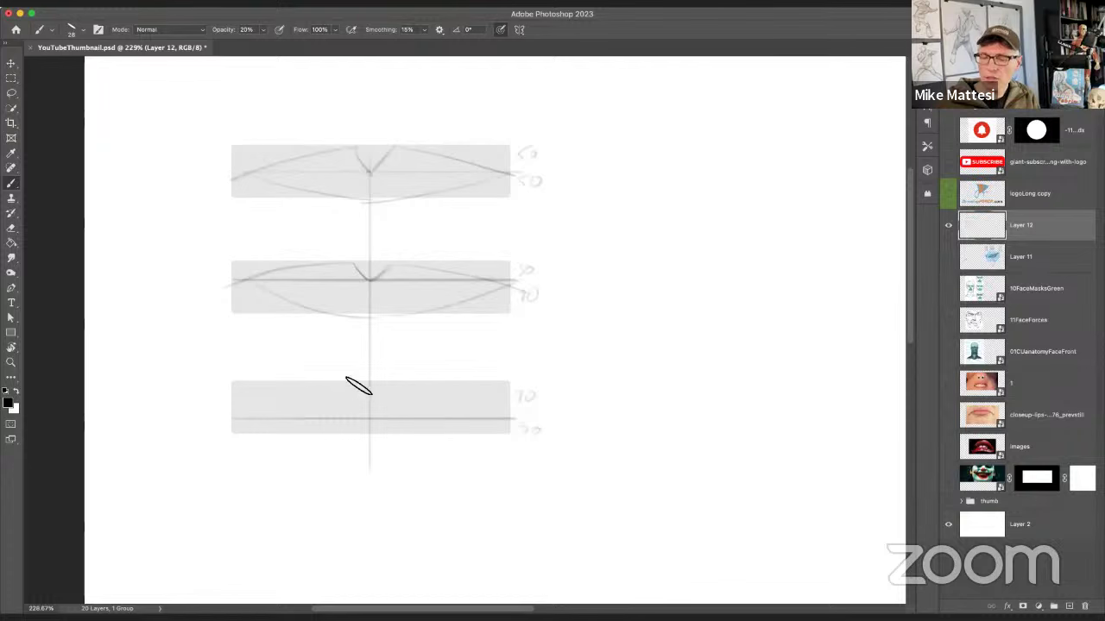
mouse_move(358, 385)
left_mouse_down()
mouse_move(366, 413)
mouse_move(356, 388)
mouse_move(381, 419)
mouse_move(395, 382)
mouse_move(373, 423)
mouse_move(353, 384)
mouse_move(235, 419)
left_mouse_up()
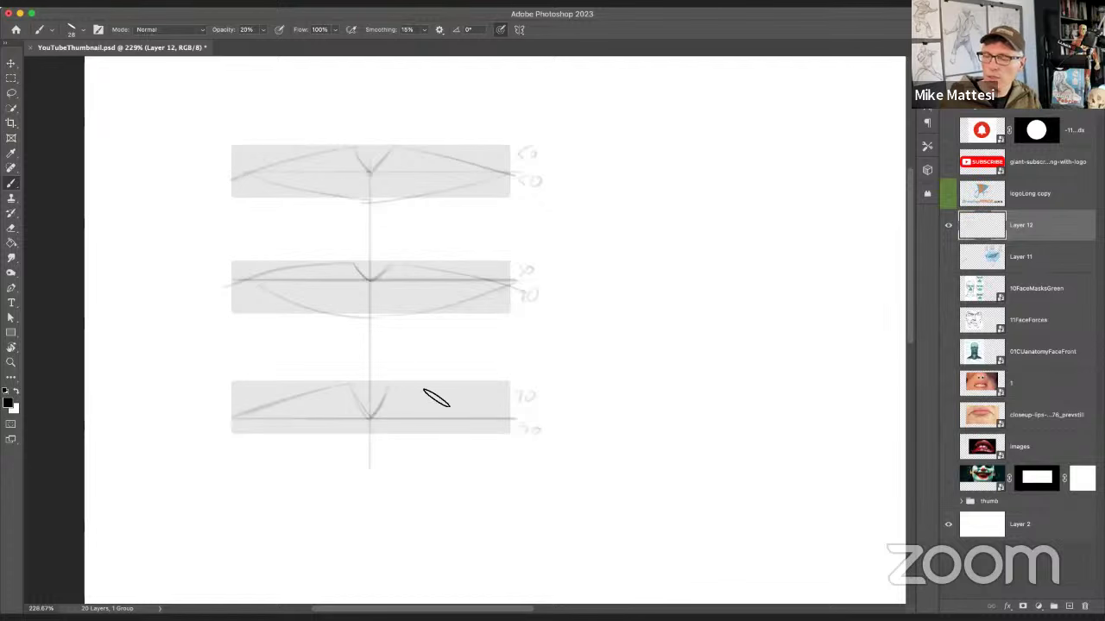
mouse_move(417, 389)
left_mouse_down()
mouse_move(529, 434)
mouse_move(500, 417)
left_mouse_up()
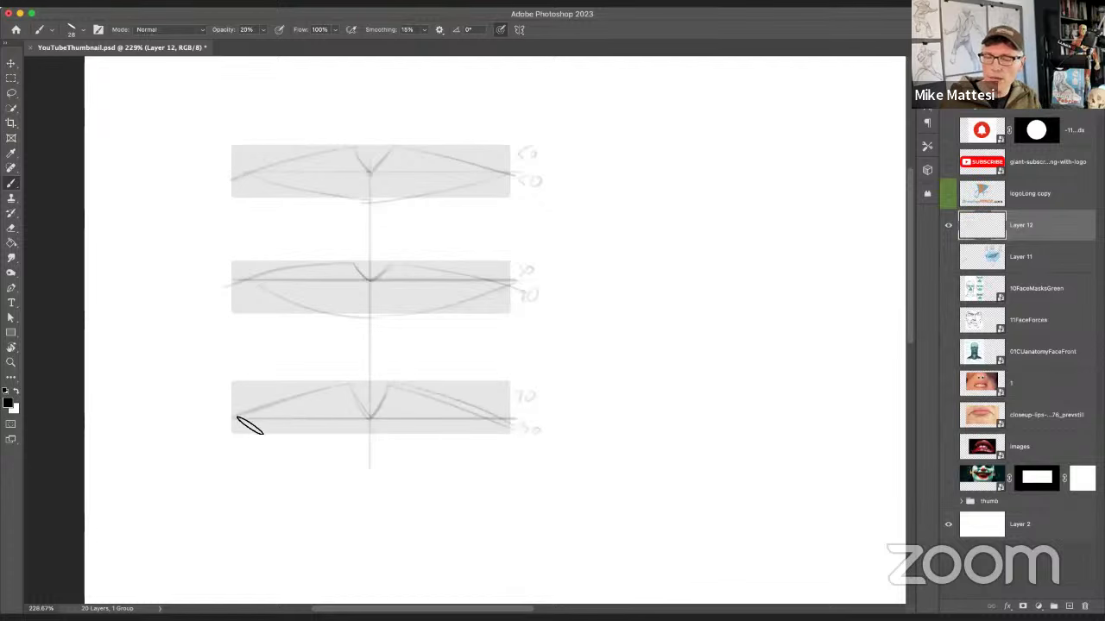
mouse_move(244, 422)
left_mouse_down()
mouse_move(428, 434)
mouse_move(406, 443)
mouse_move(373, 439)
mouse_move(515, 422)
left_mouse_up()
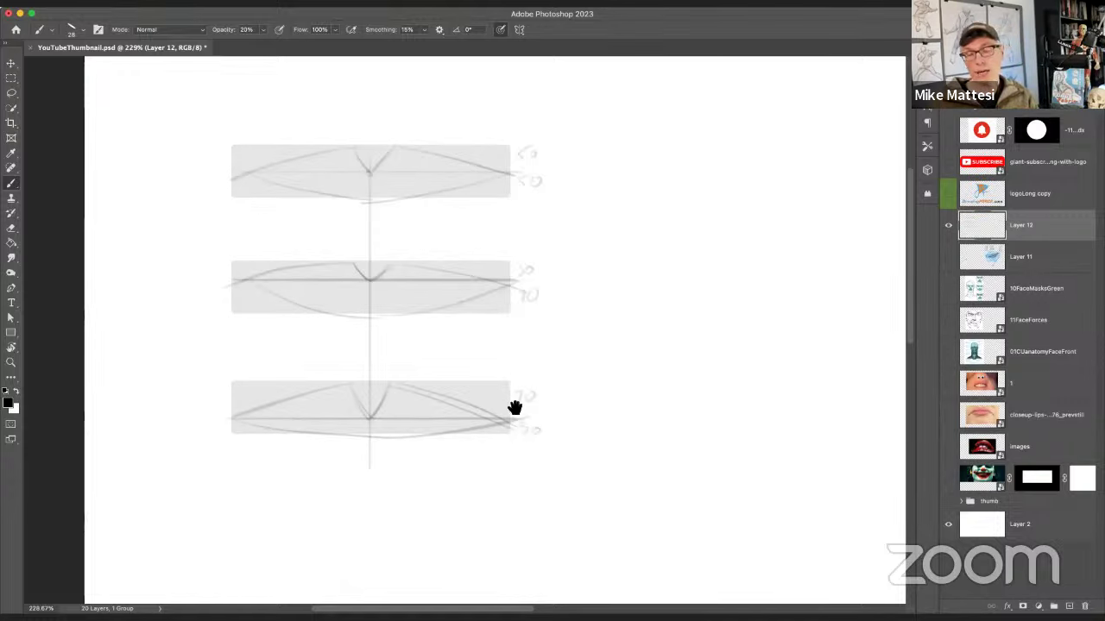
Step: Copy the bottom 70/30 mouth to its own layer and place the copy to the right of the top mouth
scroll(520, 388, "right", 3)
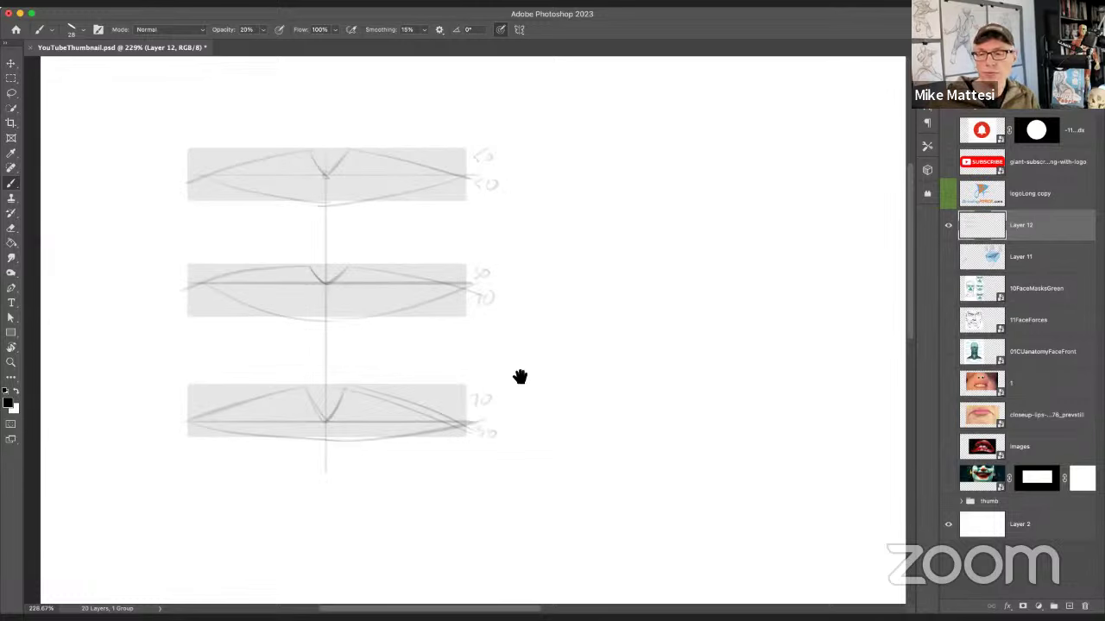
scroll(592, 372, "right", 2)
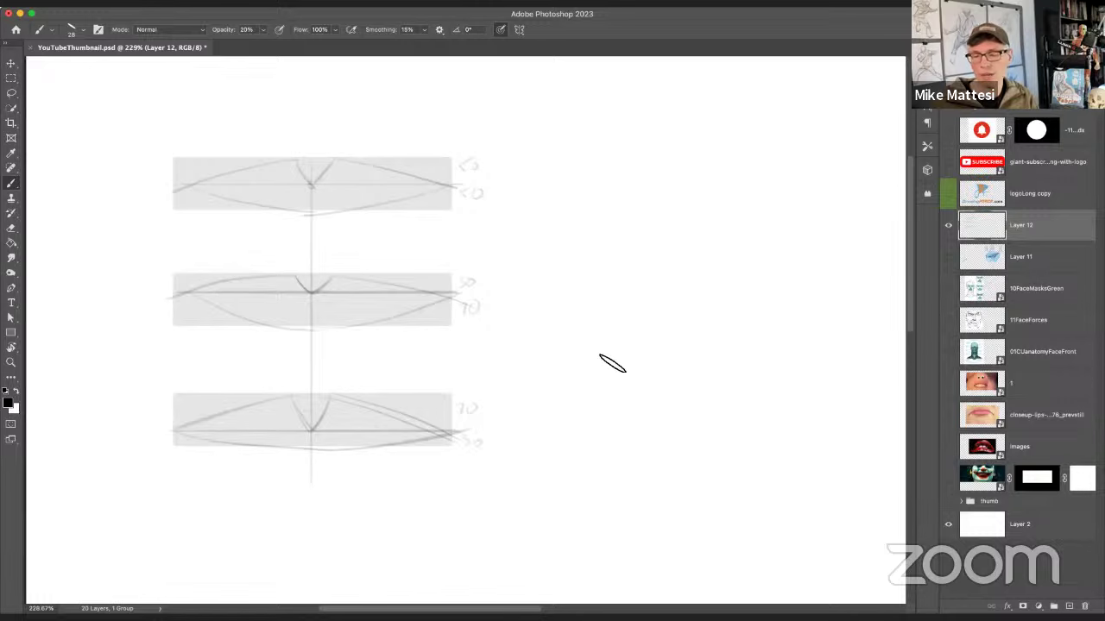
left_click(12, 78)
mouse_move(162, 378)
left_mouse_down()
mouse_move(288, 451)
mouse_move(501, 469)
mouse_move(491, 470)
left_mouse_up()
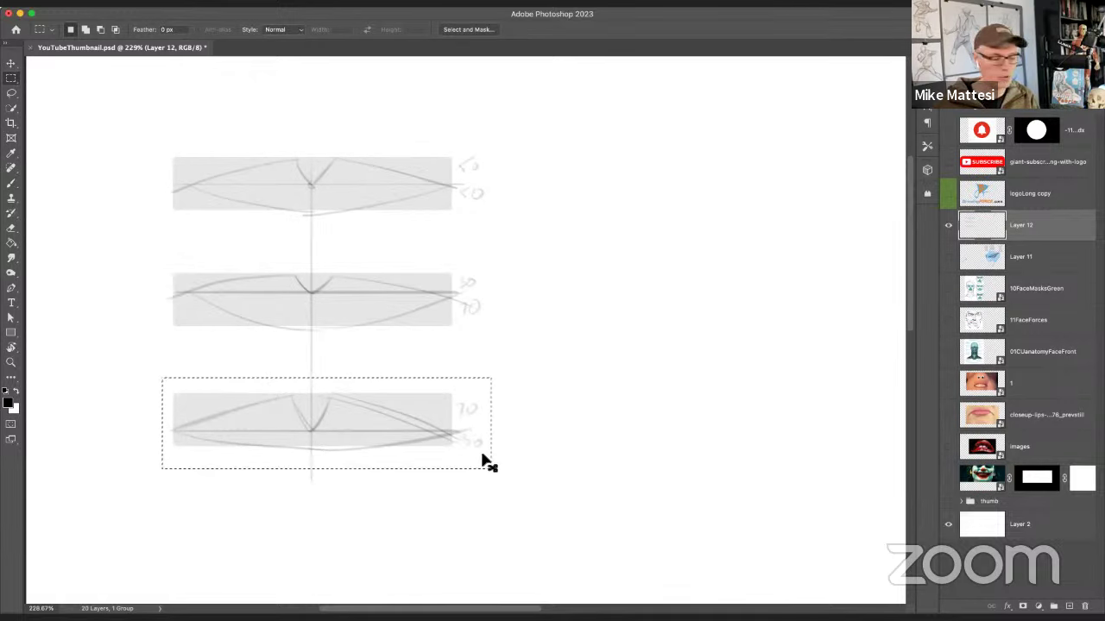
mouse_move(420, 429)
left_mouse_down()
mouse_move(641, 386)
mouse_move(492, 407)
mouse_move(703, 316)
mouse_move(779, 182)
mouse_move(771, 173)
left_mouse_up()
key("ctrl+z")
key("ctrl+j")
left_click_drag(627, 359, 462, 420)
left_click_drag(605, 345, 628, 351)
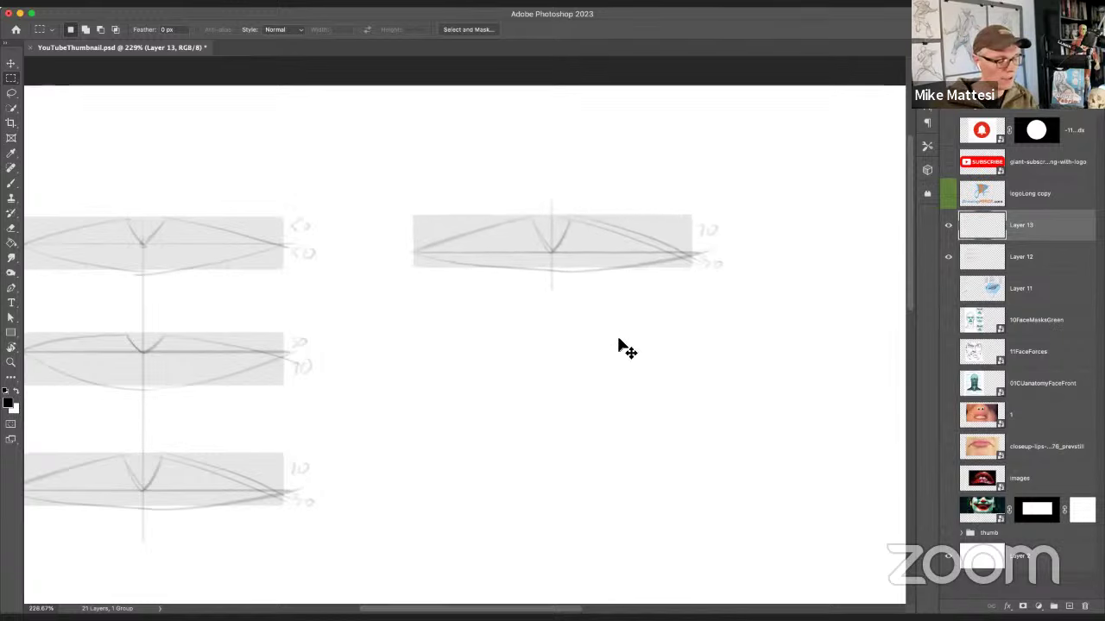
Step: Duplicate the copied 70/30 mouth twice, stack the duplicates beneath it level with the other two mouths, and merge all three into Layer 13
key("super+j")
key("super+j")
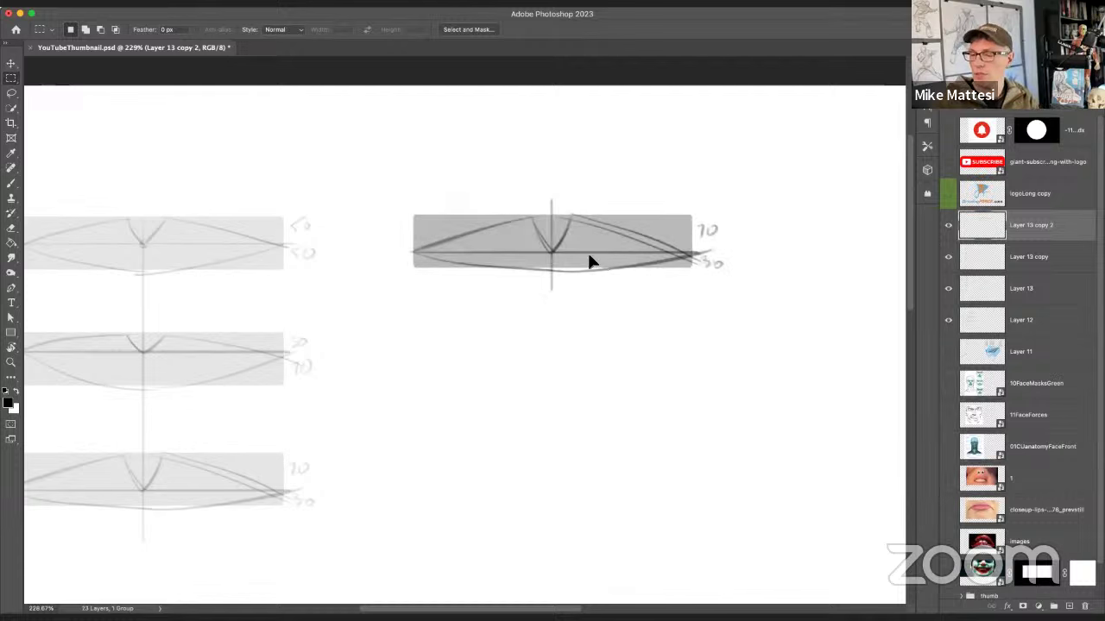
left_click_drag(590, 262, 560, 505)
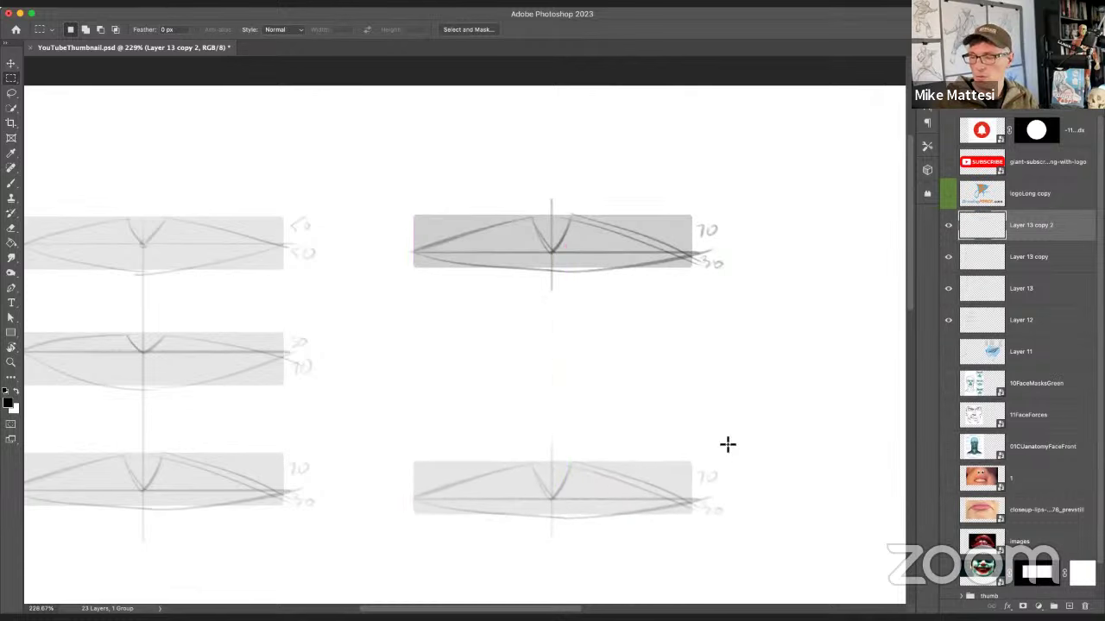
left_click(1040, 257)
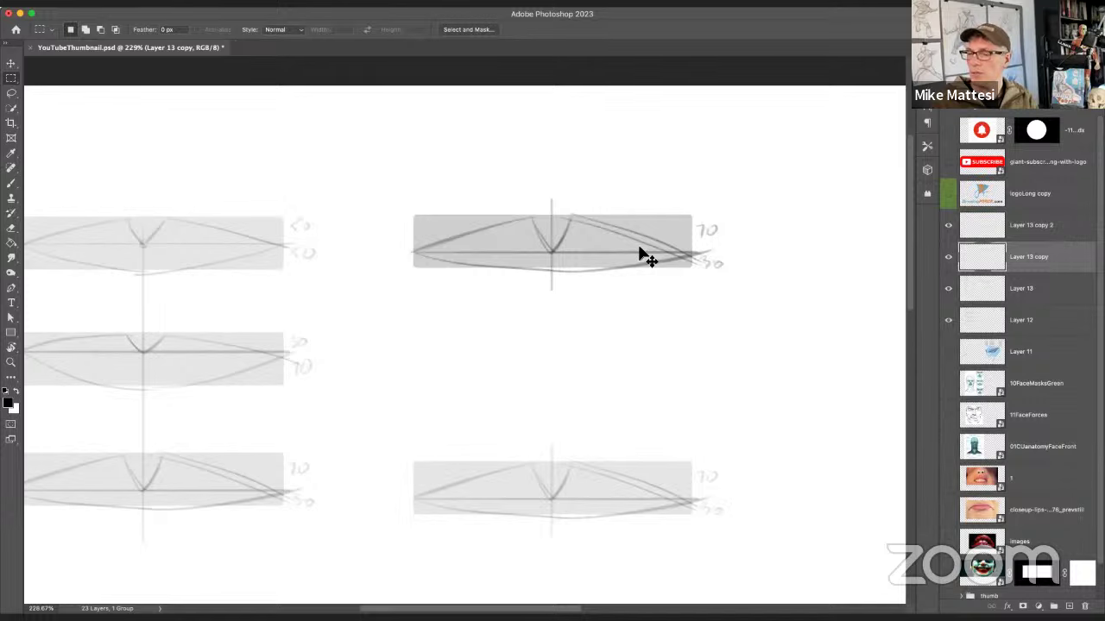
left_click_drag(643, 257, 637, 371)
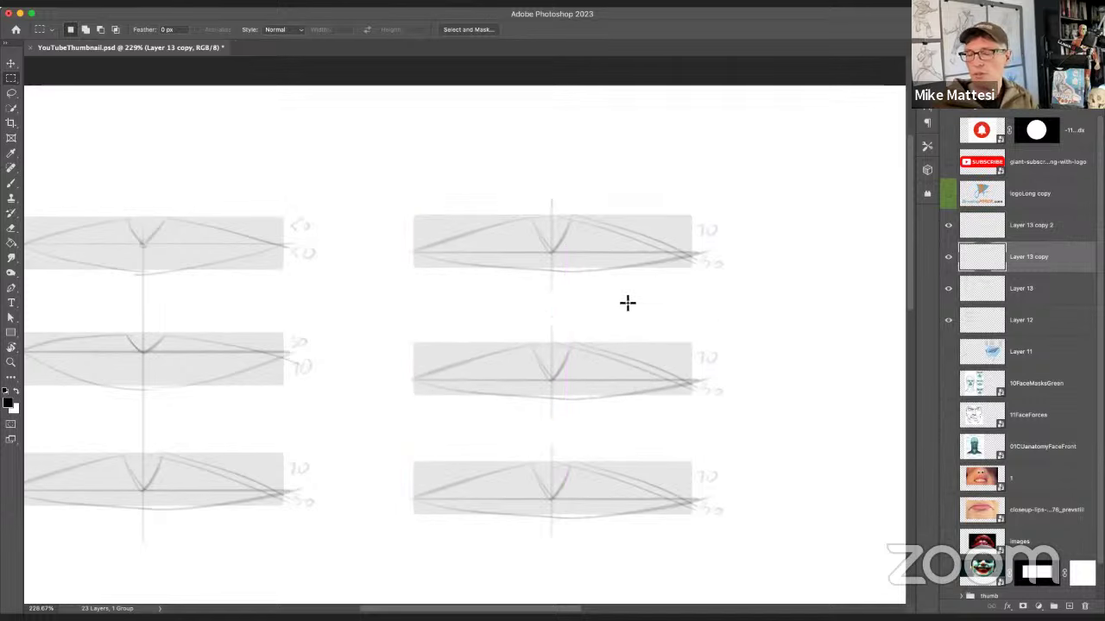
left_click(1071, 226)
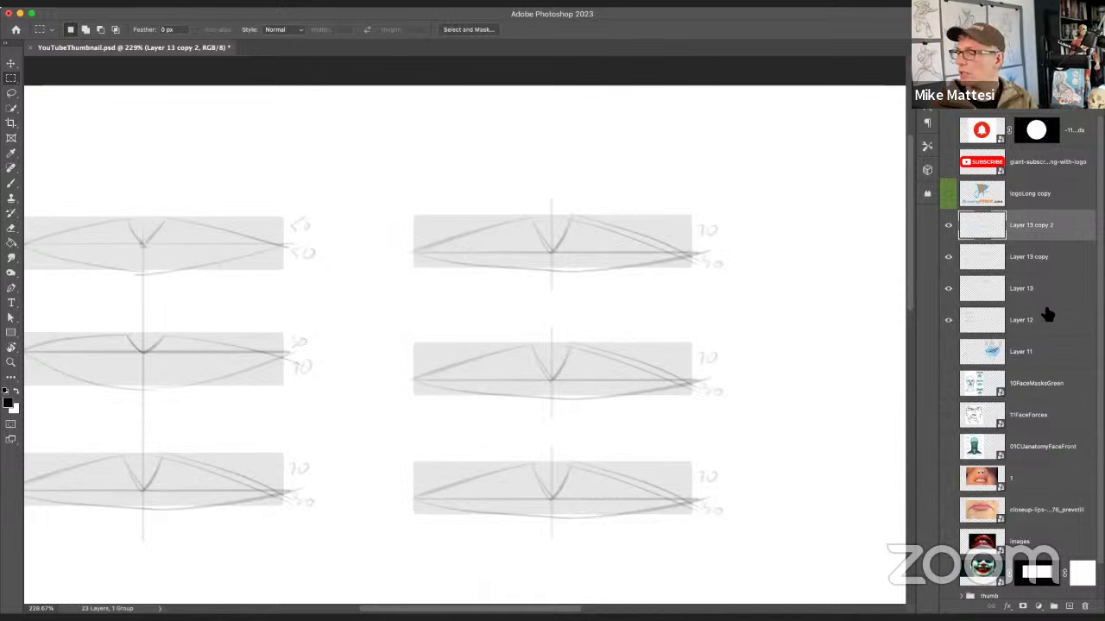
key("Delete")
key("Delete")
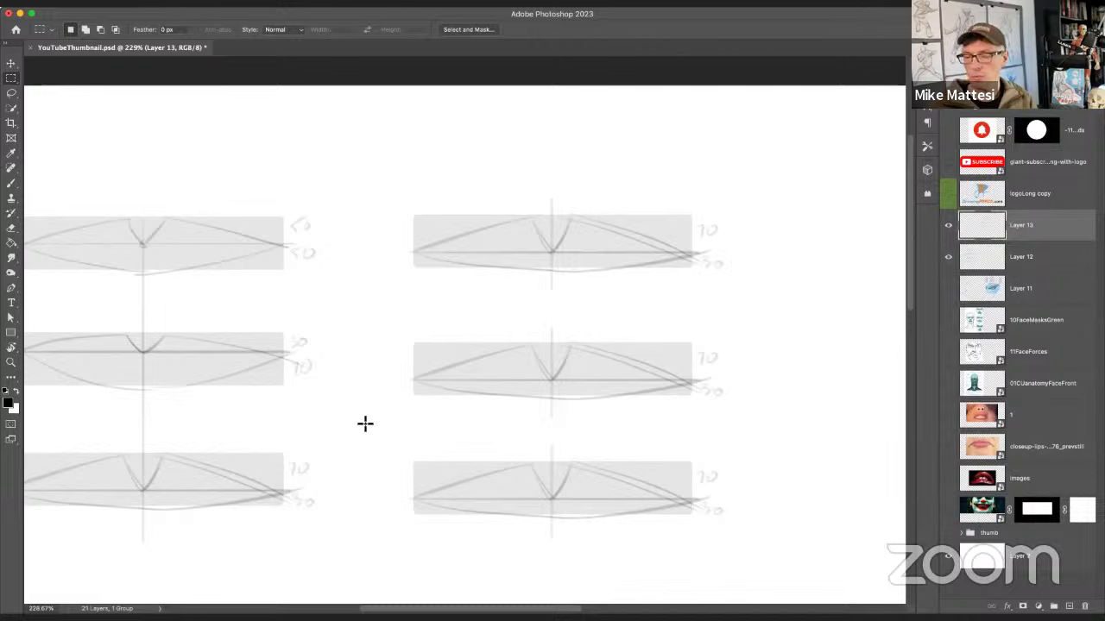
Step: Draw an arrow from the original 70/30 mouth to the new column, and mark the top copy's notch width with vertical guides and an arrow
key("b")
mouse_move(311, 436)
left_mouse_down()
mouse_move(356, 371)
mouse_move(385, 258)
left_mouse_up()
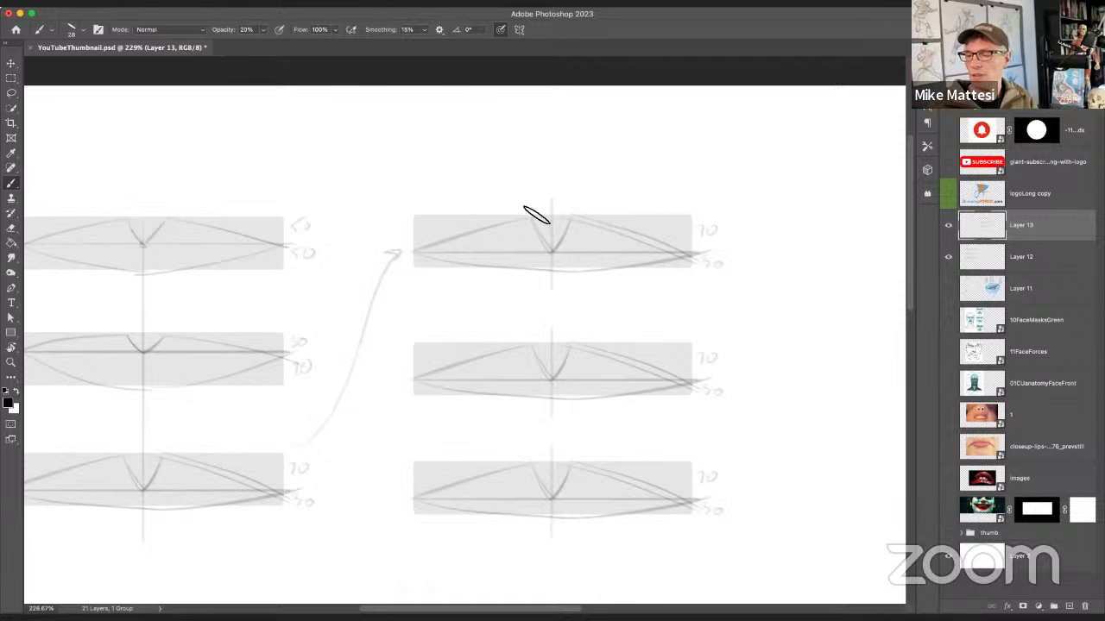
key("5")
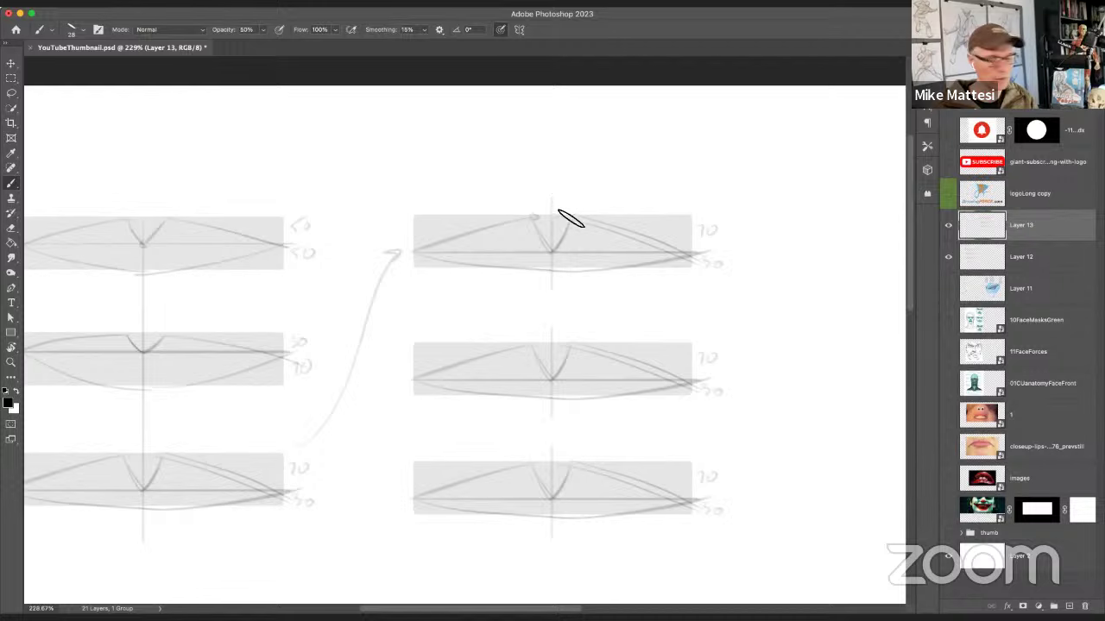
left_click(532, 218)
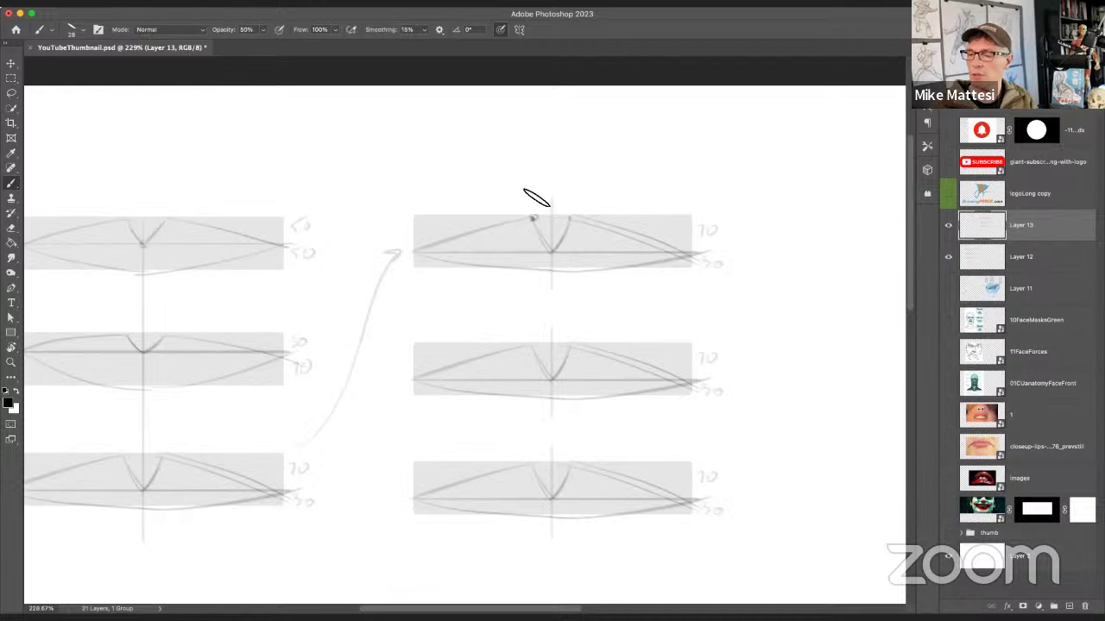
left_click(533, 183, "shift")
left_click(568, 223)
left_click(568, 183, "shift")
left_click(533, 183, "shift")
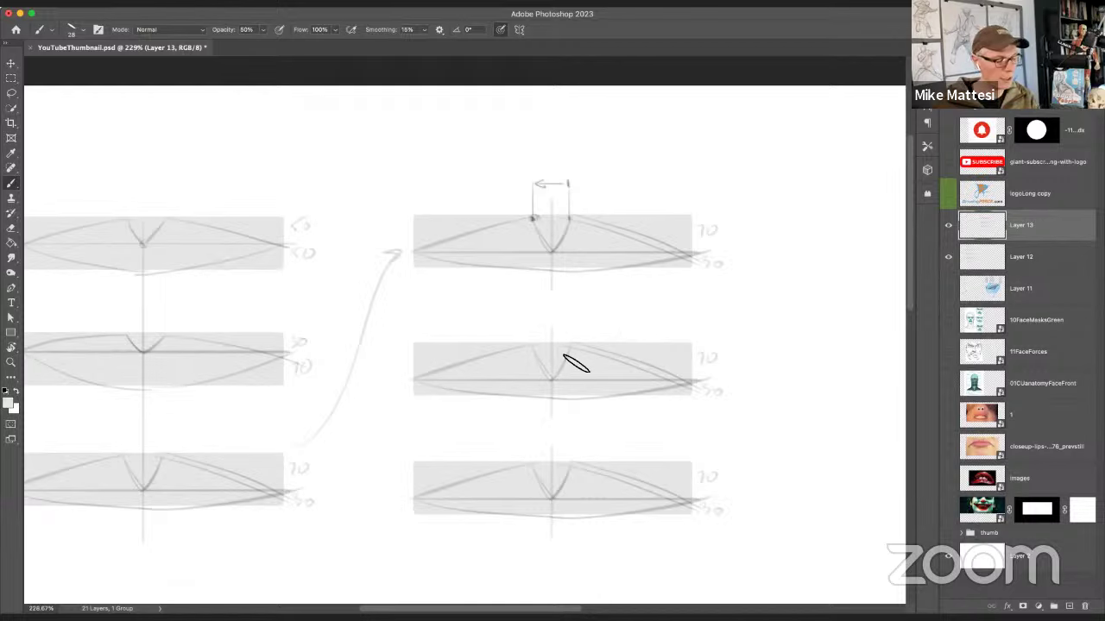
Step: Paint out the notch in the middle copy and draw one continuous dark arch across its upper lip at 100% brush opacity
key("0")
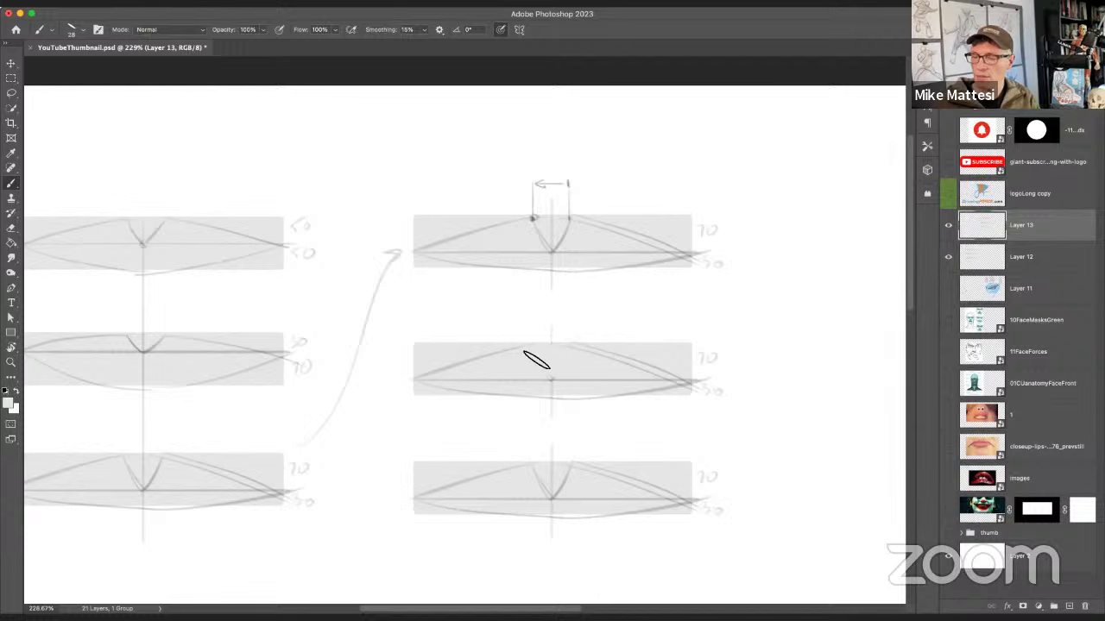
key("x")
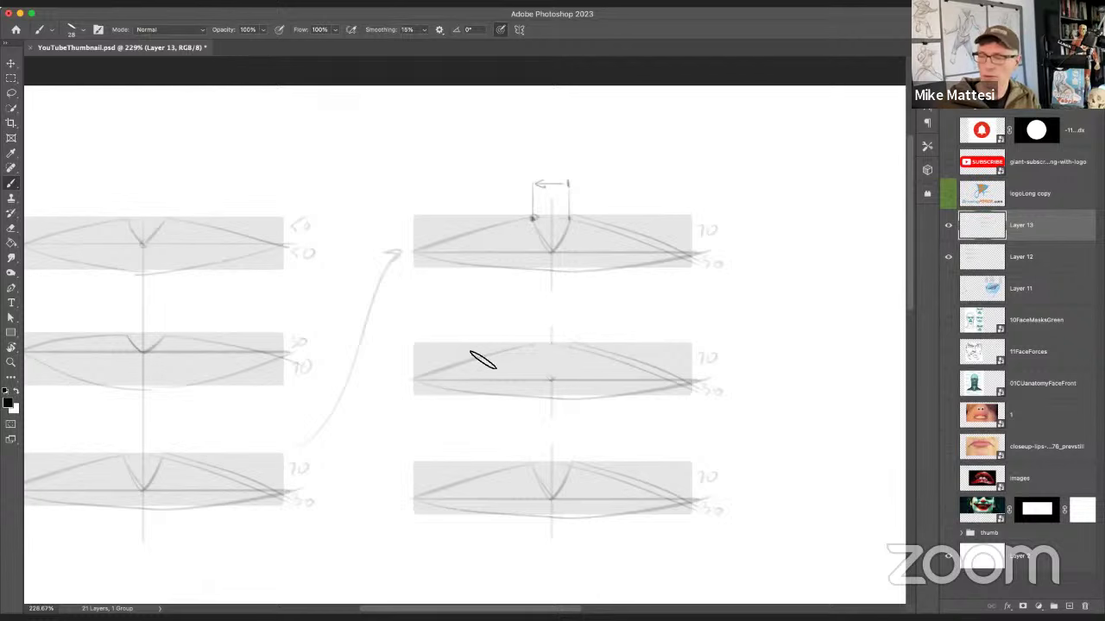
mouse_move(526, 347)
left_mouse_down()
mouse_move(583, 350)
mouse_move(636, 373)
mouse_move(523, 338)
mouse_move(433, 374)
left_mouse_up()
key("super+z")
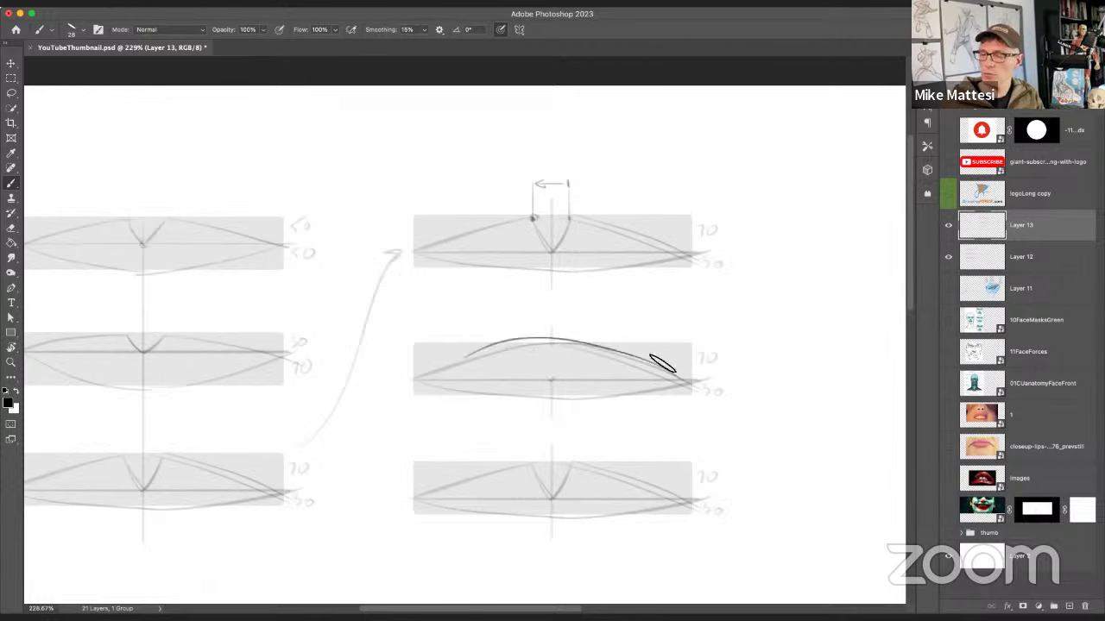
key("super+z")
left_click_drag(678, 379, 433, 376)
key("z")
left_click_drag(691, 383, 486, 360)
mouse_move(679, 380)
left_mouse_down()
mouse_move(802, 379)
mouse_move(656, 323)
mouse_move(556, 419)
left_mouse_up()
key("b")
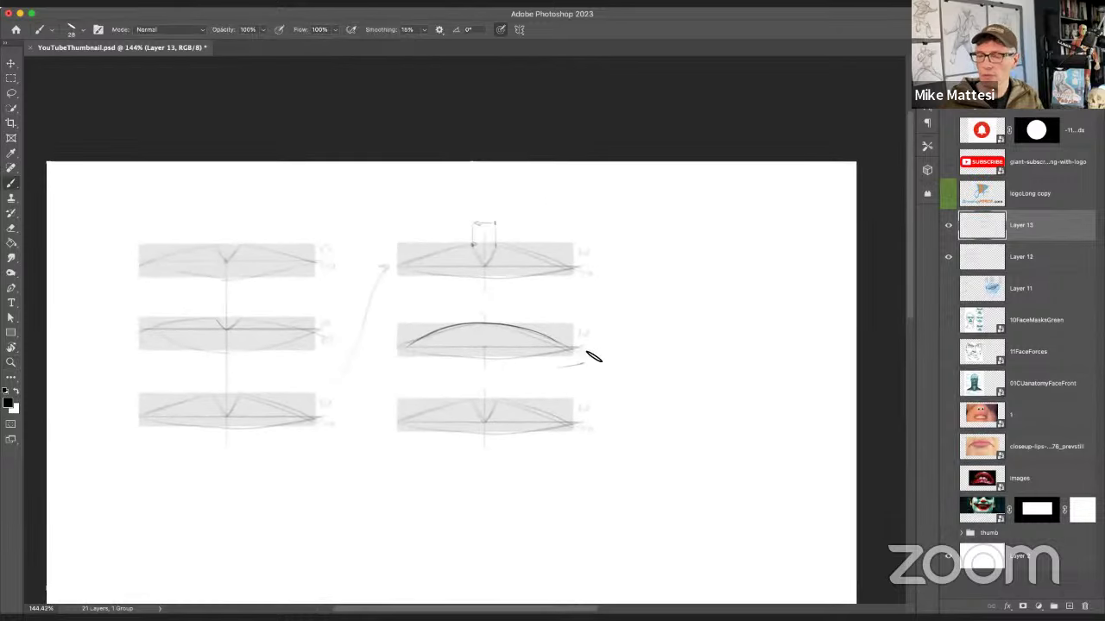
left_click_drag(574, 380, 624, 383)
key("v")
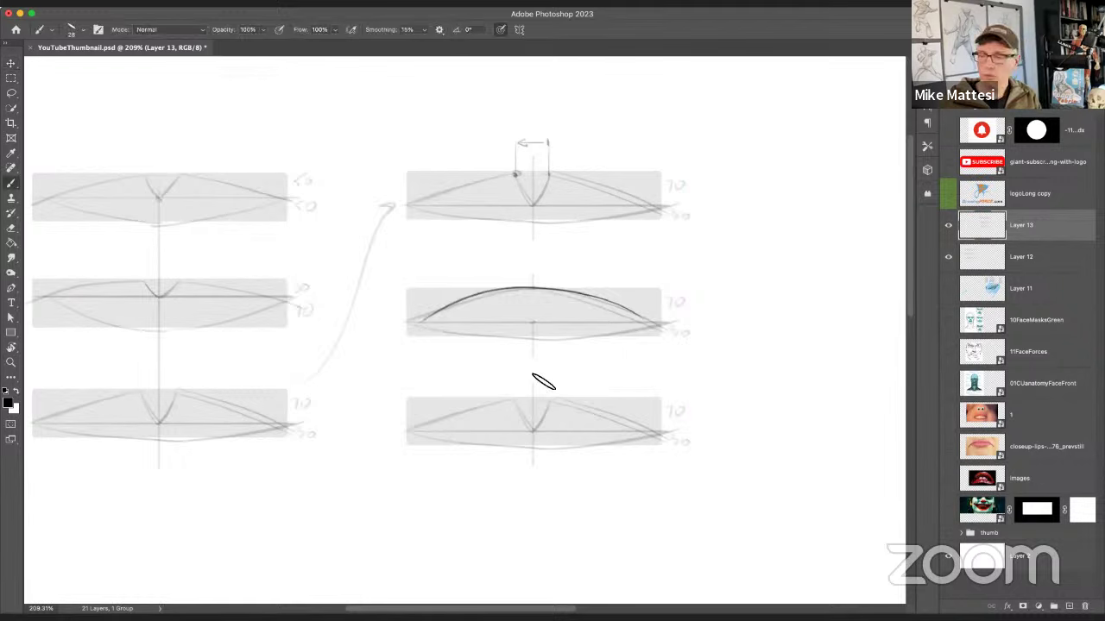
Step: Undo the continuous arch and restore the notch lines in the middle copy
key("z")
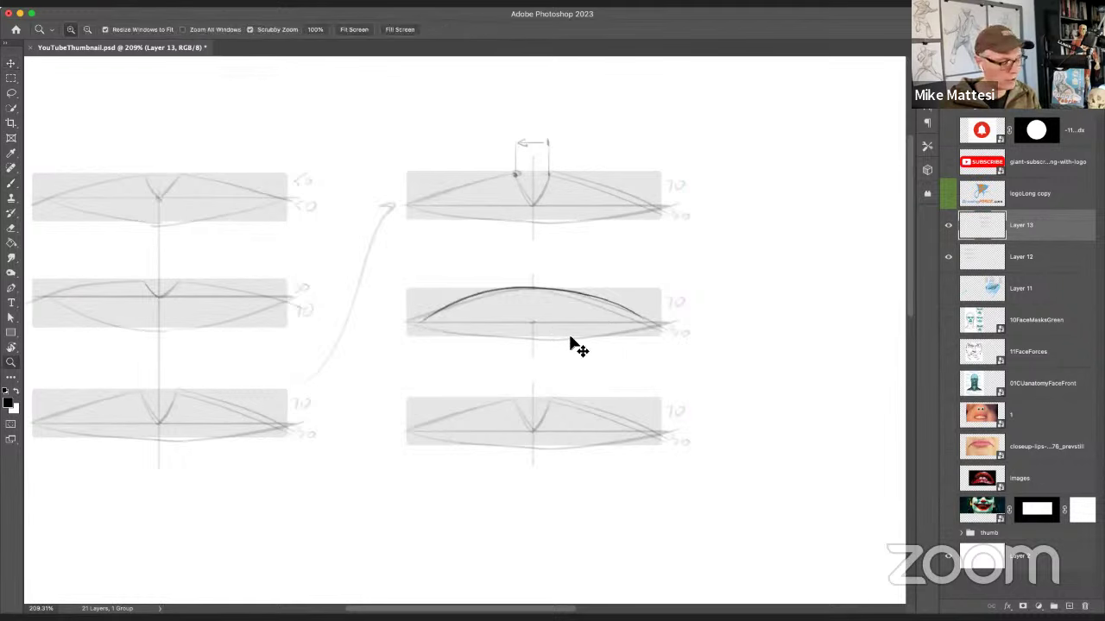
key("ctrl+z")
key("ctrl+z")
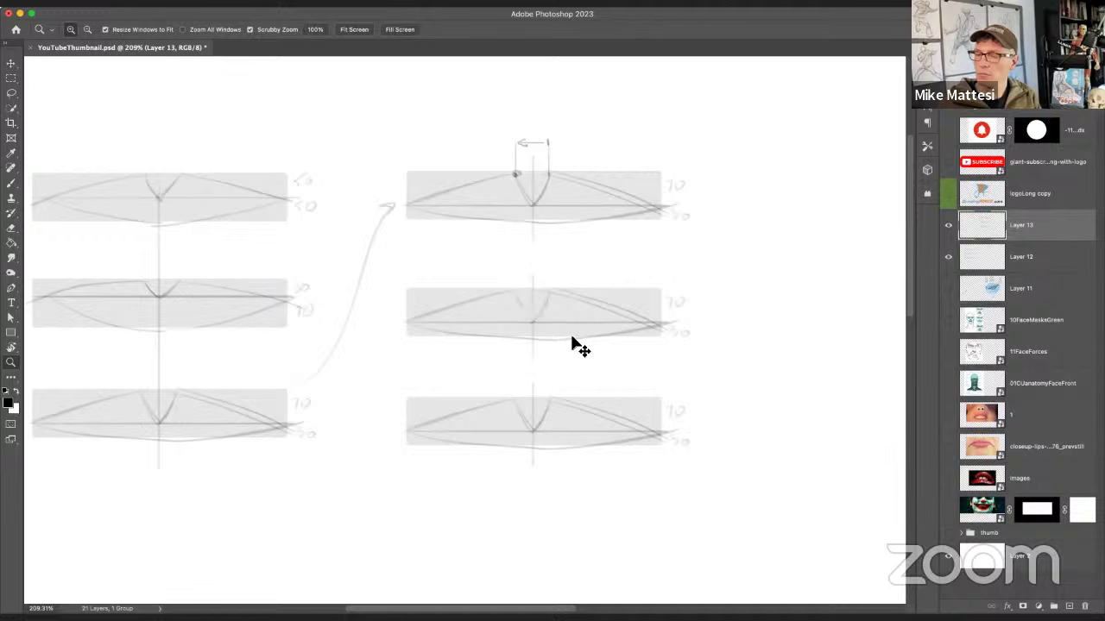
Step: Draw a narrow, steep V-shaped notch in the middle copy and darken the upper lip edges leading to its peaks
key("b")
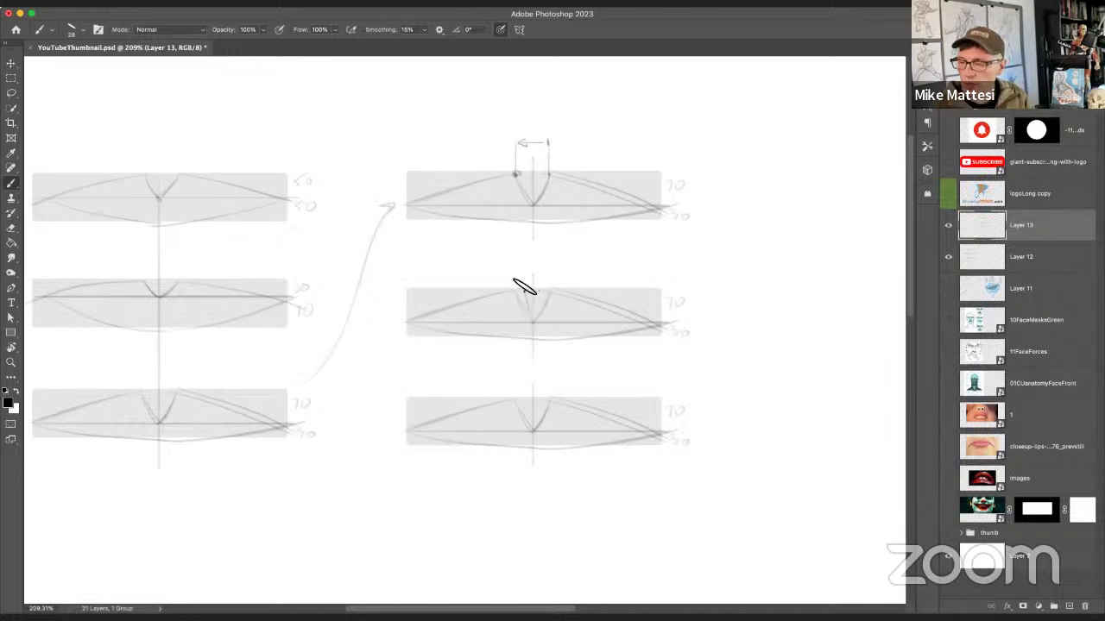
mouse_move(524, 291)
left_mouse_down()
mouse_move(558, 307)
mouse_move(551, 296)
mouse_move(542, 306)
mouse_move(545, 291)
mouse_move(531, 321)
left_mouse_up()
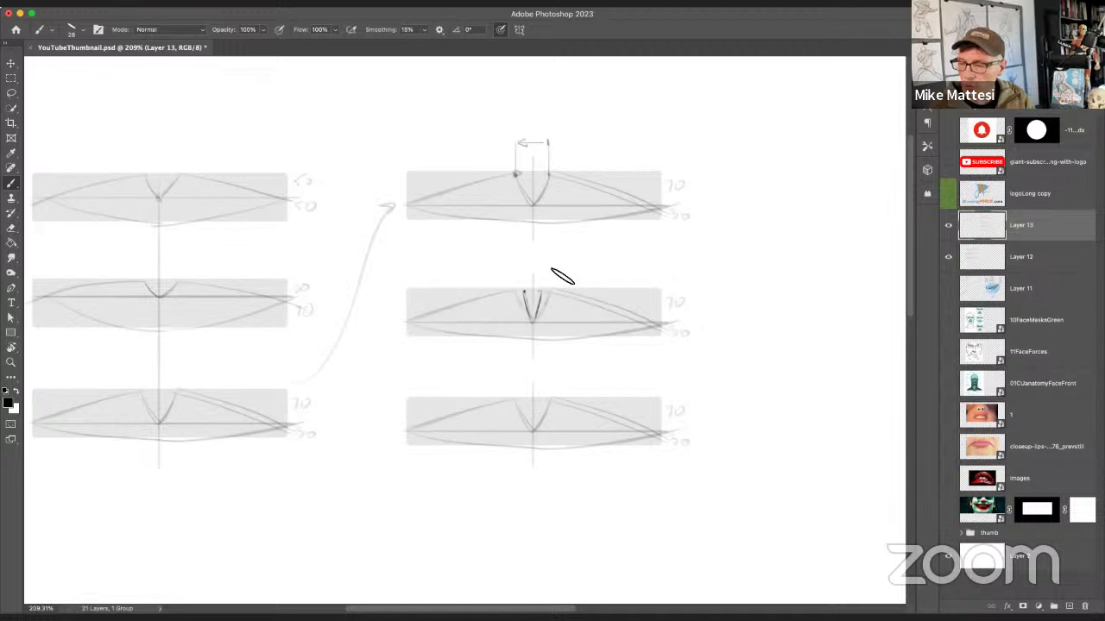
mouse_move(438, 304)
left_mouse_down()
mouse_move(545, 290)
mouse_move(596, 300)
mouse_move(535, 306)
mouse_move(542, 296)
mouse_move(536, 328)
mouse_move(530, 316)
mouse_move(549, 291)
left_mouse_up()
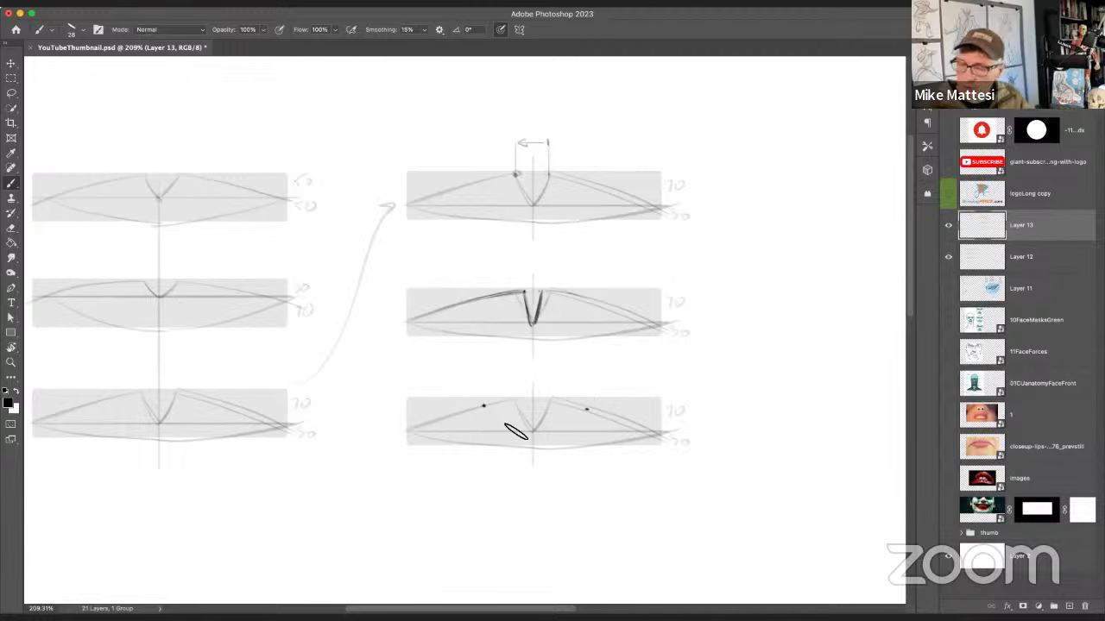
Step: Draw a wide, shallow notch in the bottom copy between two peaks set far apart, with upper lip edges sloping down to the corners
left_click_drag(481, 404, 524, 426)
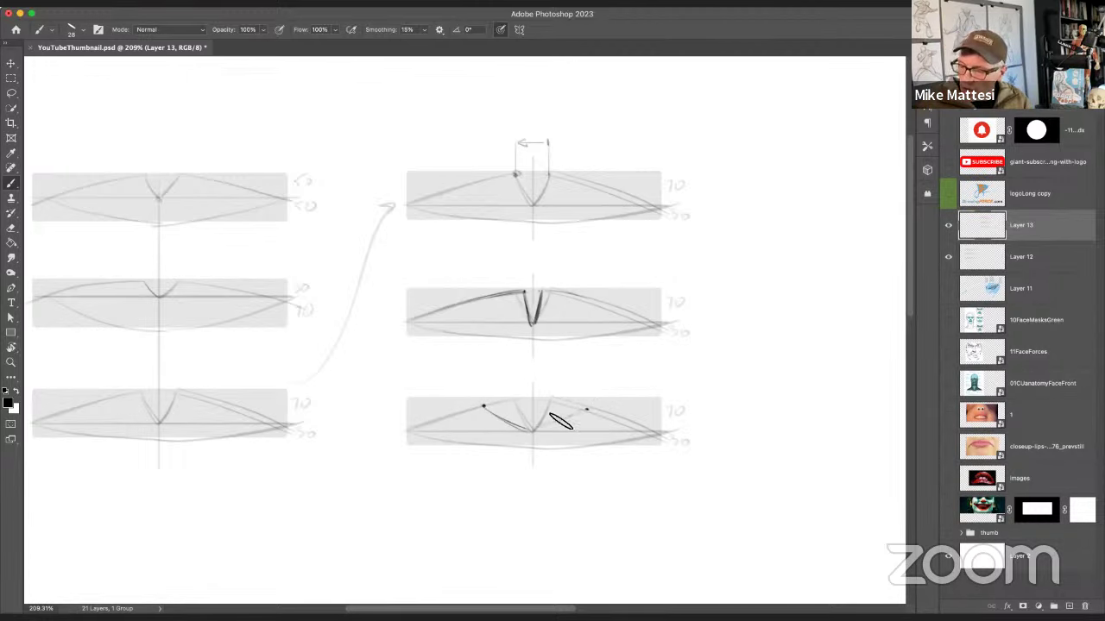
left_click_drag(585, 409, 532, 429)
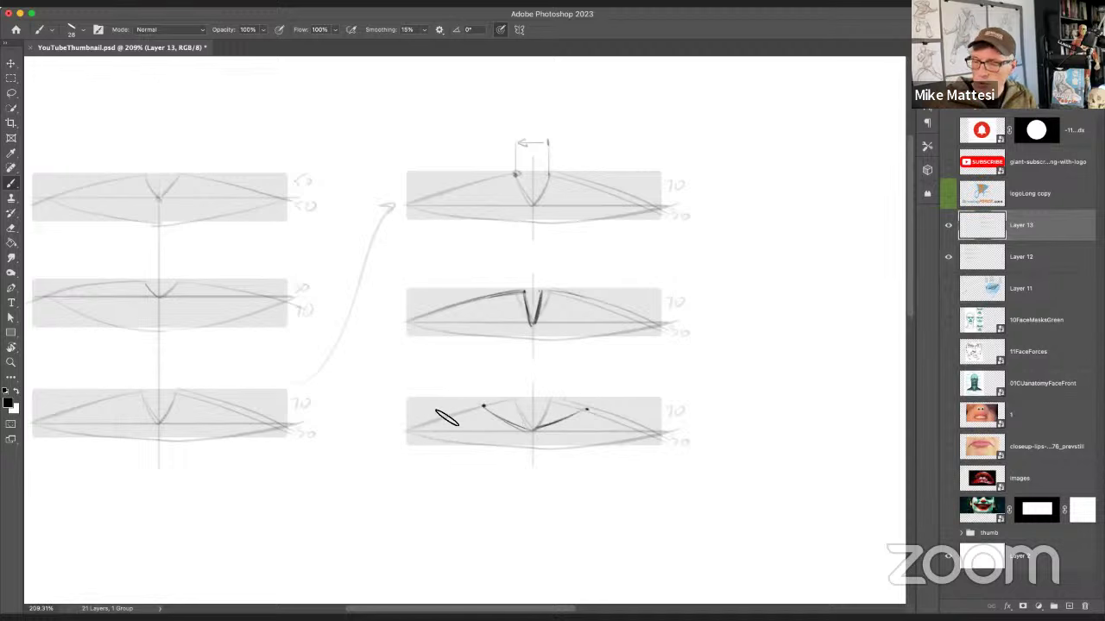
left_click_drag(408, 431, 483, 405)
mouse_move(542, 429)
left_mouse_down()
mouse_move(595, 407)
mouse_move(659, 431)
left_mouse_up()
left_click_drag(594, 407, 658, 431)
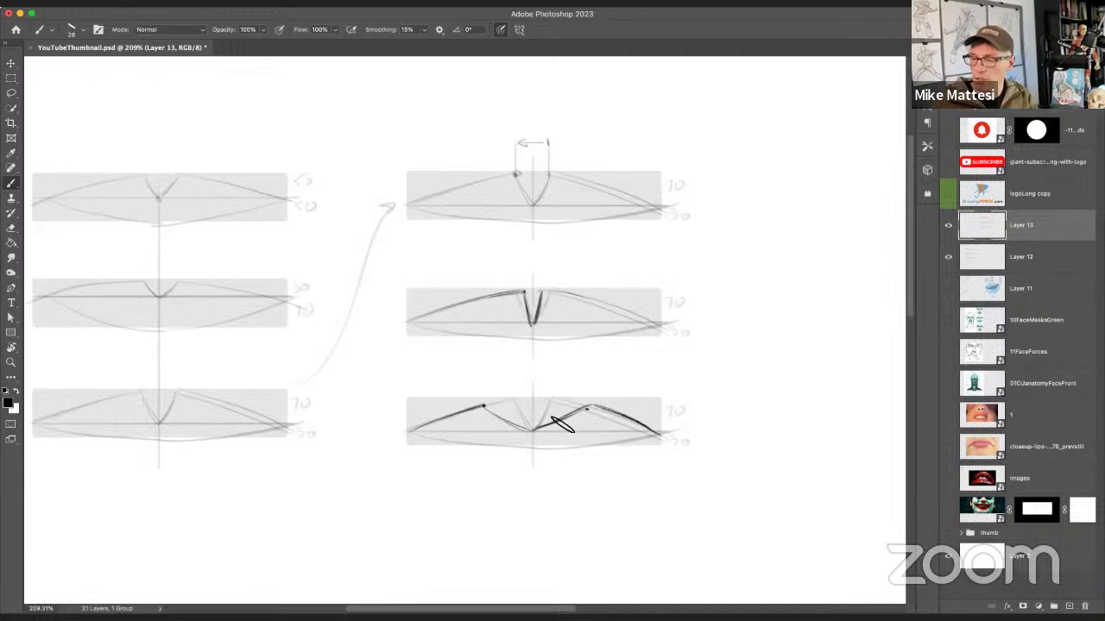
Step: Enlarge the brush to 75 px and test the light grey at different opacities with a squiggle in the blank area beside the copies
key("x")
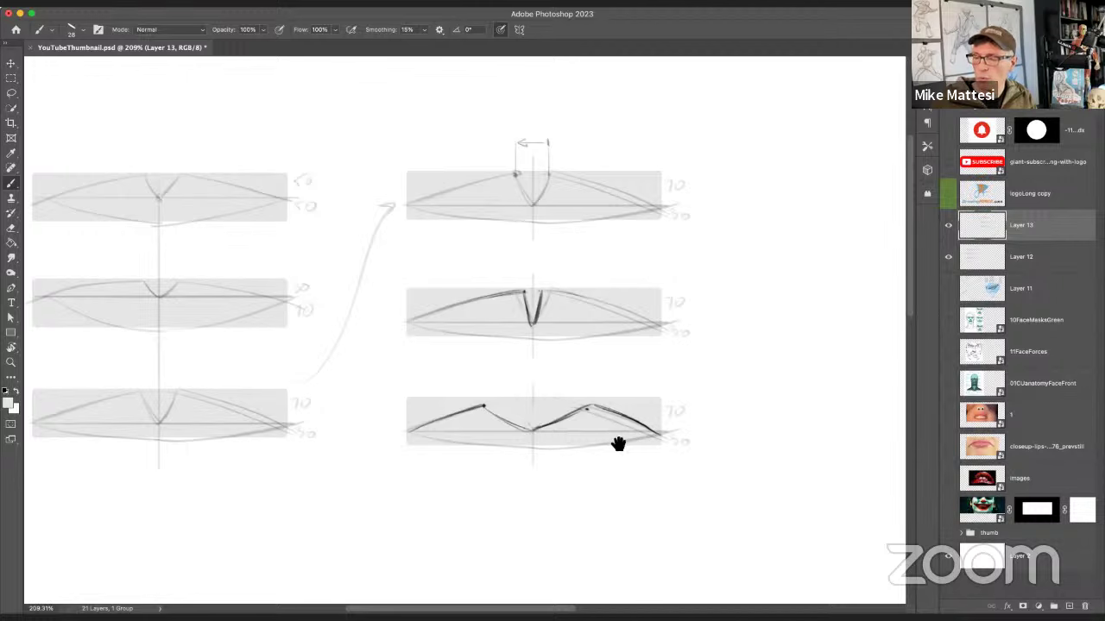
left_click_drag(618, 443, 613, 425)
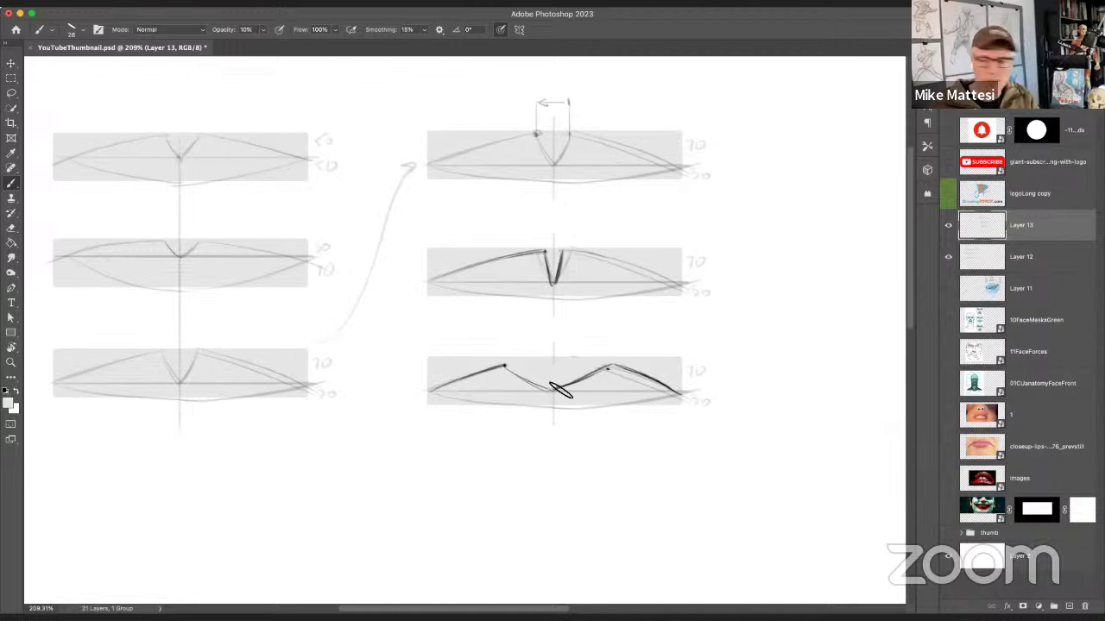
scroll(587, 345, "up", 2)
scroll(587, 345, "right", 2)
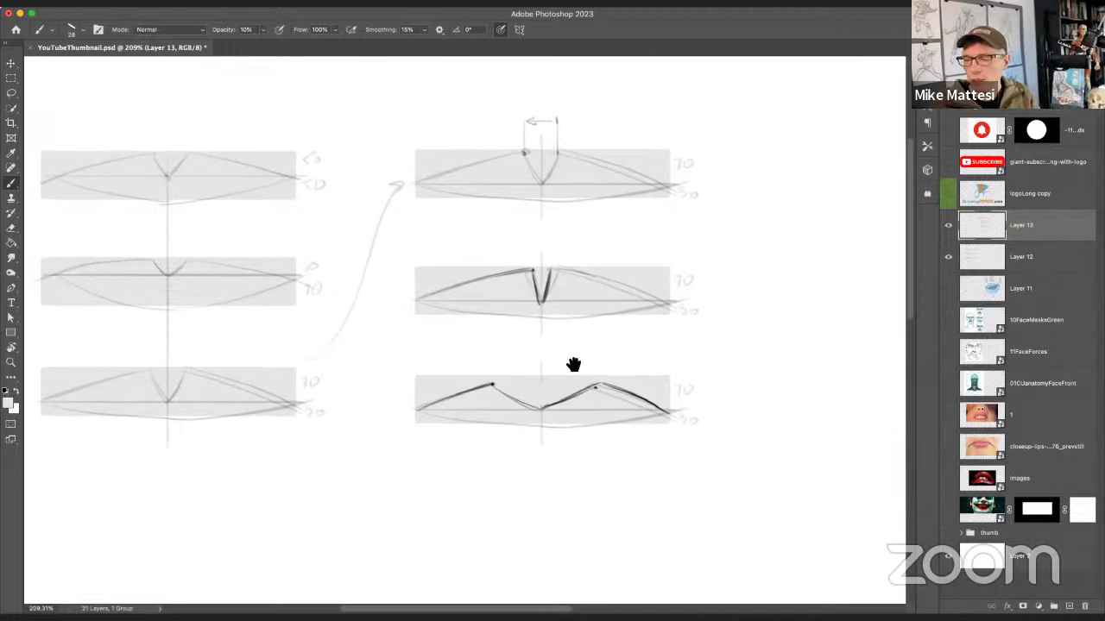
key("bracketright")
key("bracketright")
key("bracketright")
key("bracketright")
key("bracketright")
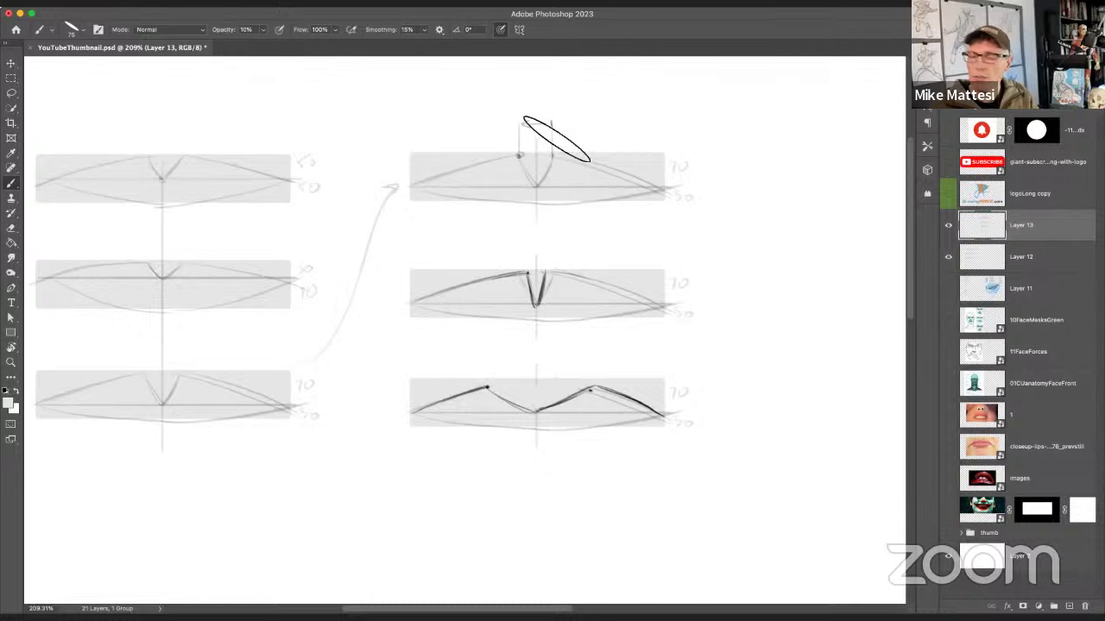
key("3")
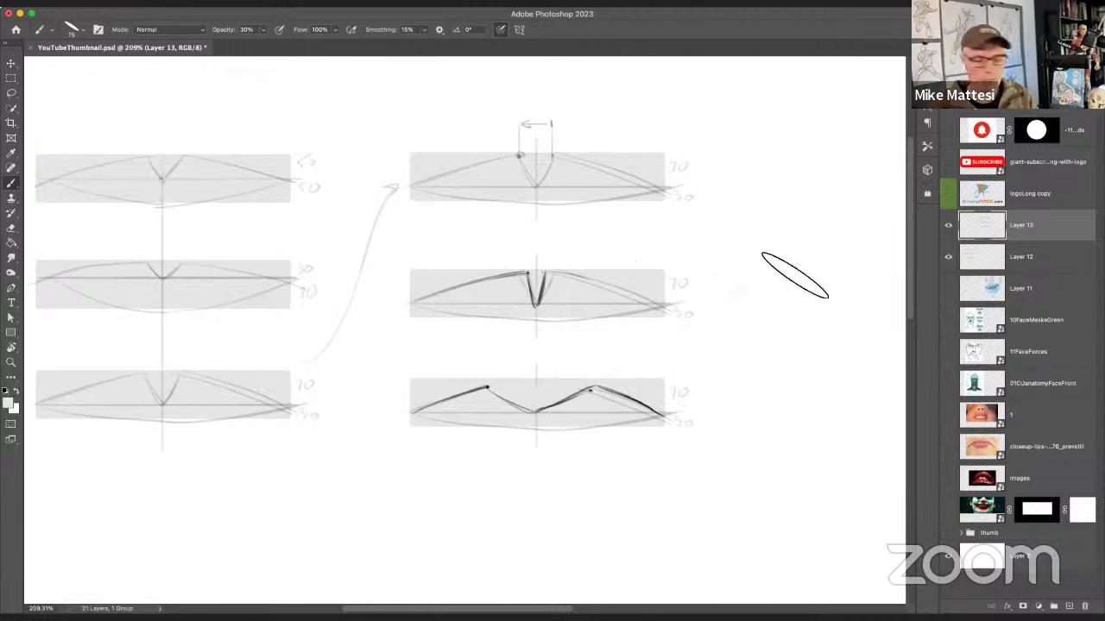
mouse_move(794, 271)
left_mouse_down()
mouse_move(819, 339)
mouse_move(804, 402)
left_mouse_up()
key("ctrl+z")
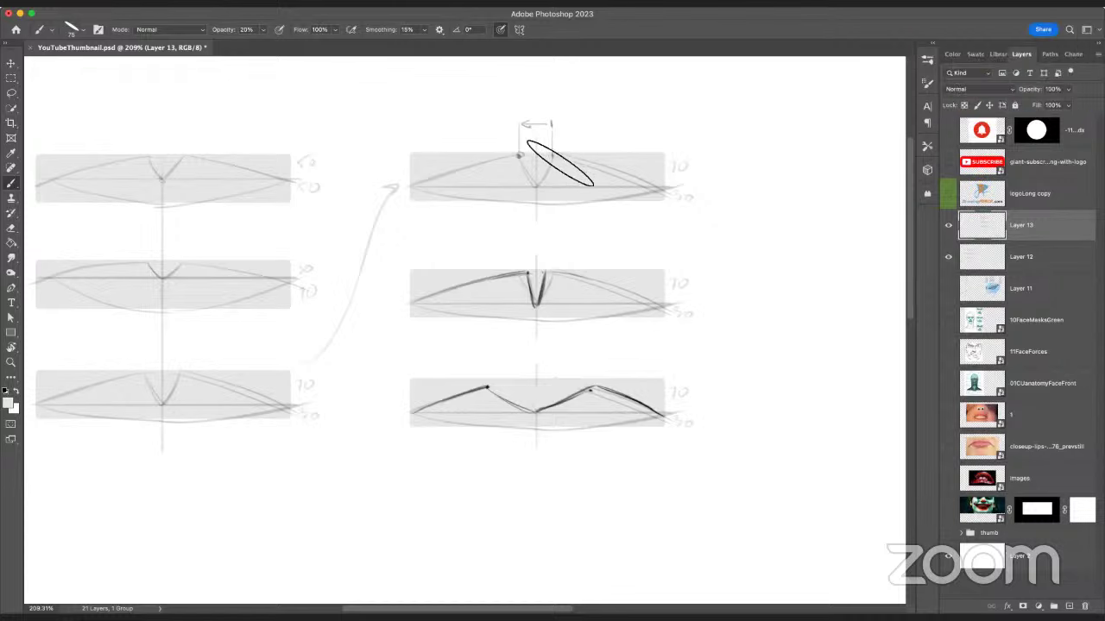
key("8")
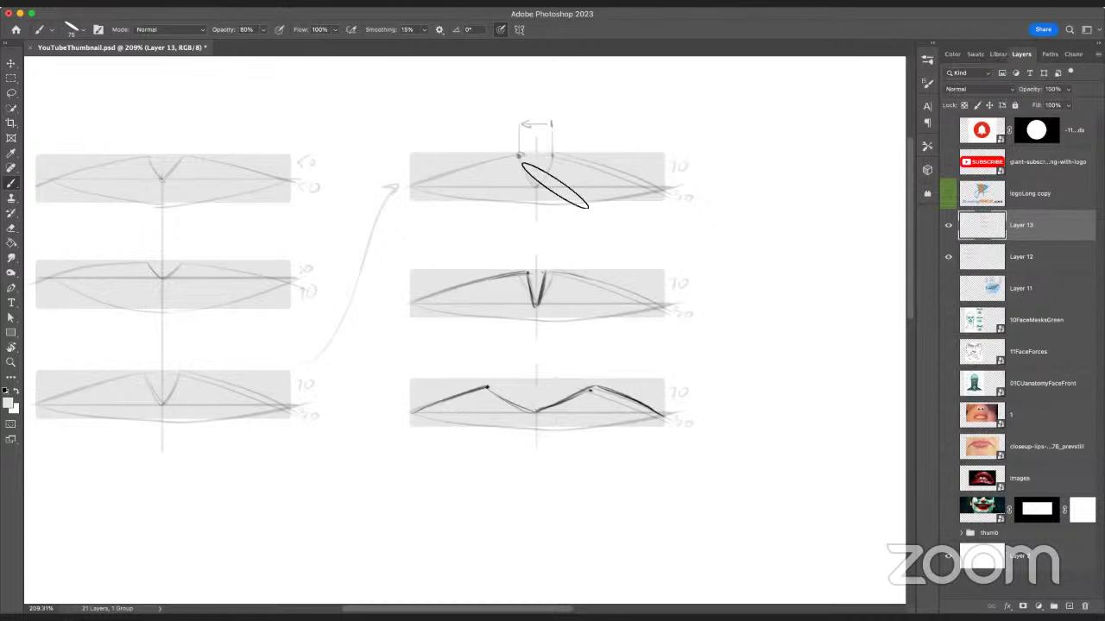
mouse_move(798, 289)
left_mouse_down()
mouse_move(766, 315)
mouse_move(771, 361)
mouse_move(843, 378)
left_mouse_up()
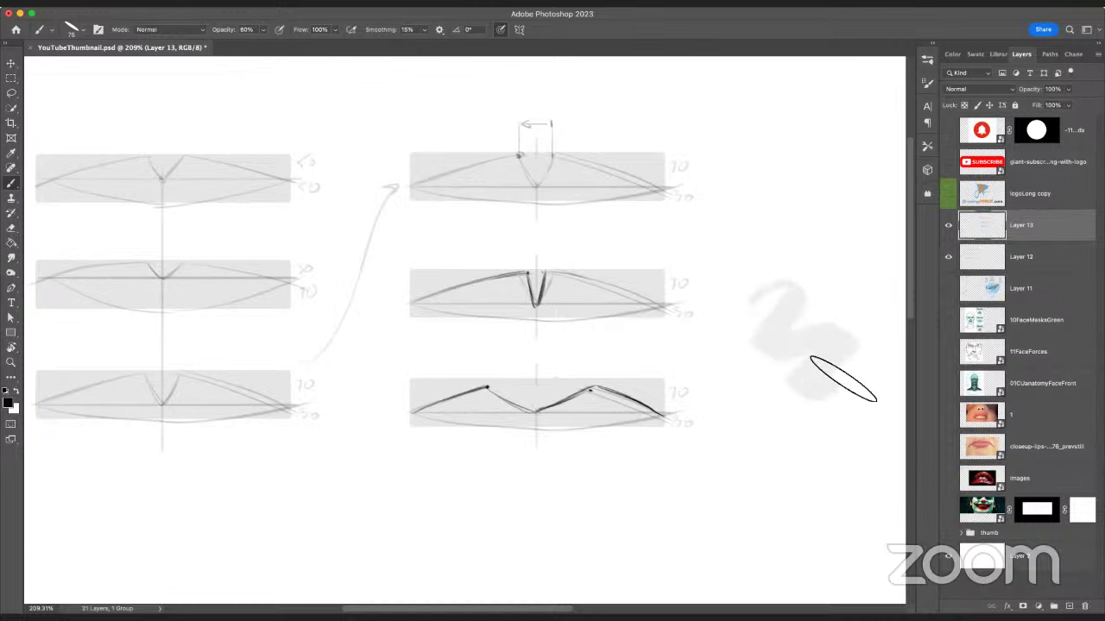
Step: Fill the notch shapes of the three copied mouths with dark grey at 40% brush opacity
key("4")
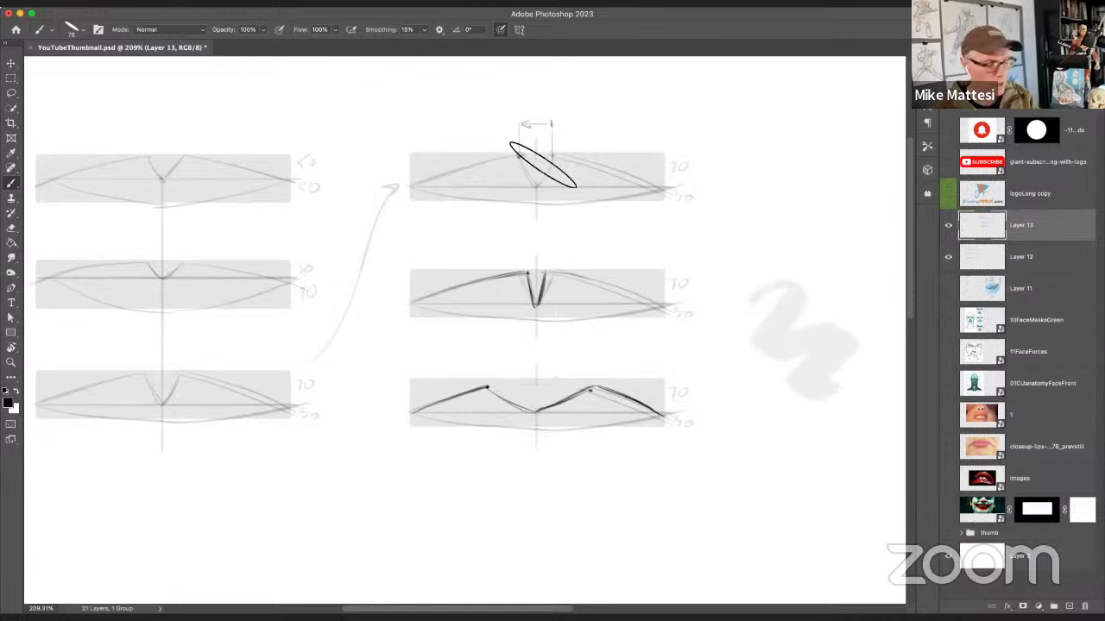
mouse_move(553, 153)
left_mouse_down()
mouse_move(537, 183)
mouse_move(547, 188)
mouse_move(536, 170)
mouse_move(547, 175)
left_mouse_up()
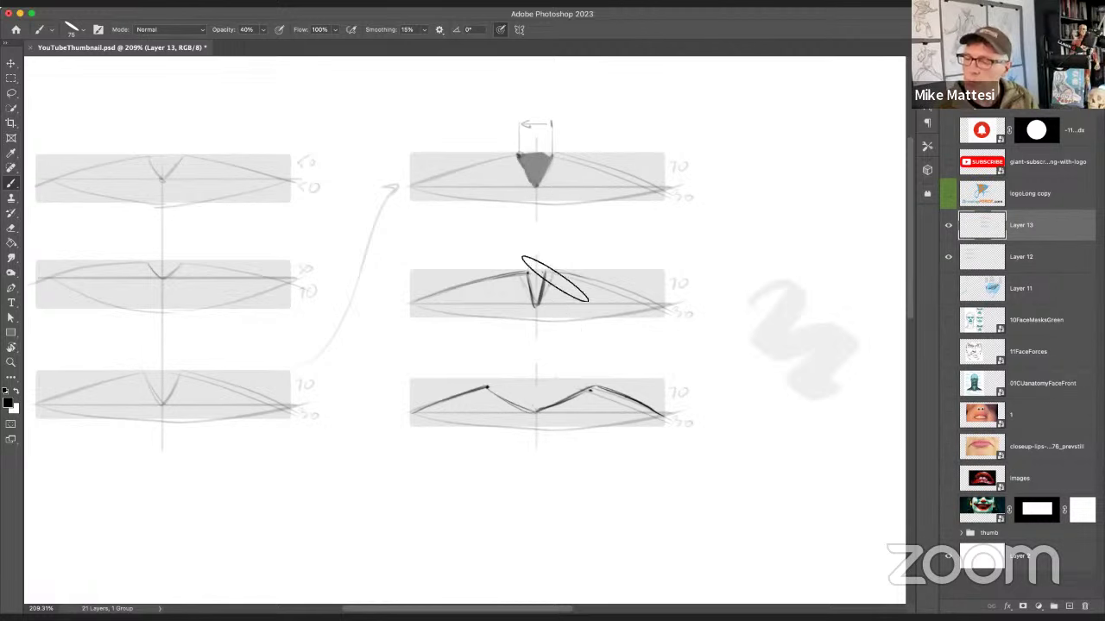
mouse_move(547, 277)
left_mouse_down()
mouse_move(550, 301)
mouse_move(535, 284)
mouse_move(543, 266)
left_mouse_up()
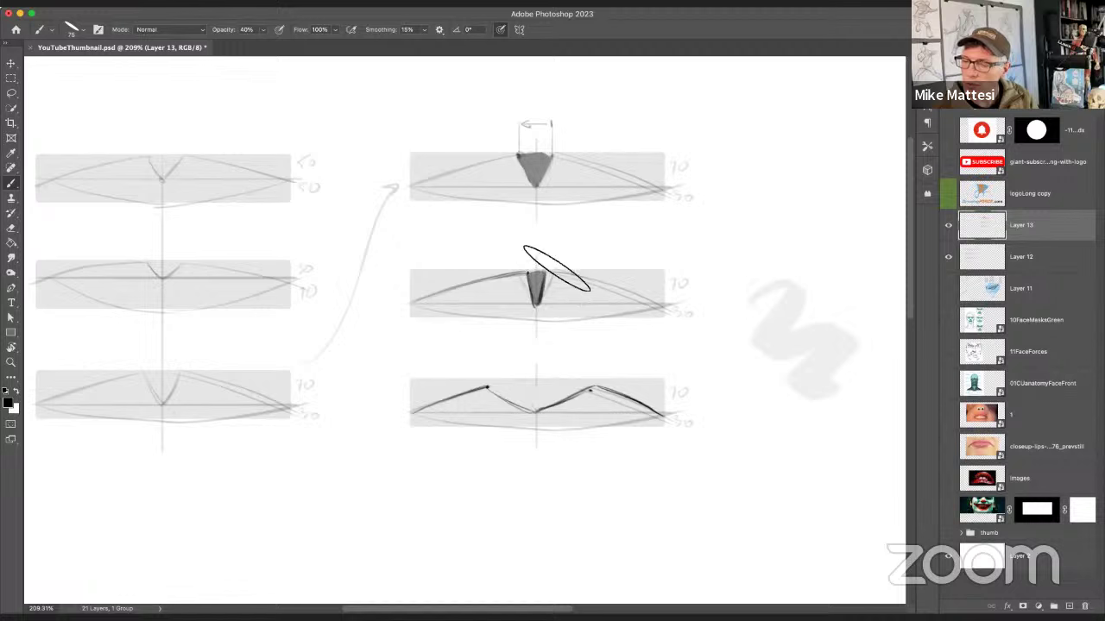
mouse_move(553, 401)
left_mouse_down()
mouse_move(599, 394)
mouse_move(555, 413)
mouse_move(497, 397)
mouse_move(587, 390)
mouse_move(515, 397)
mouse_move(578, 395)
mouse_move(531, 412)
mouse_move(541, 396)
left_mouse_up()
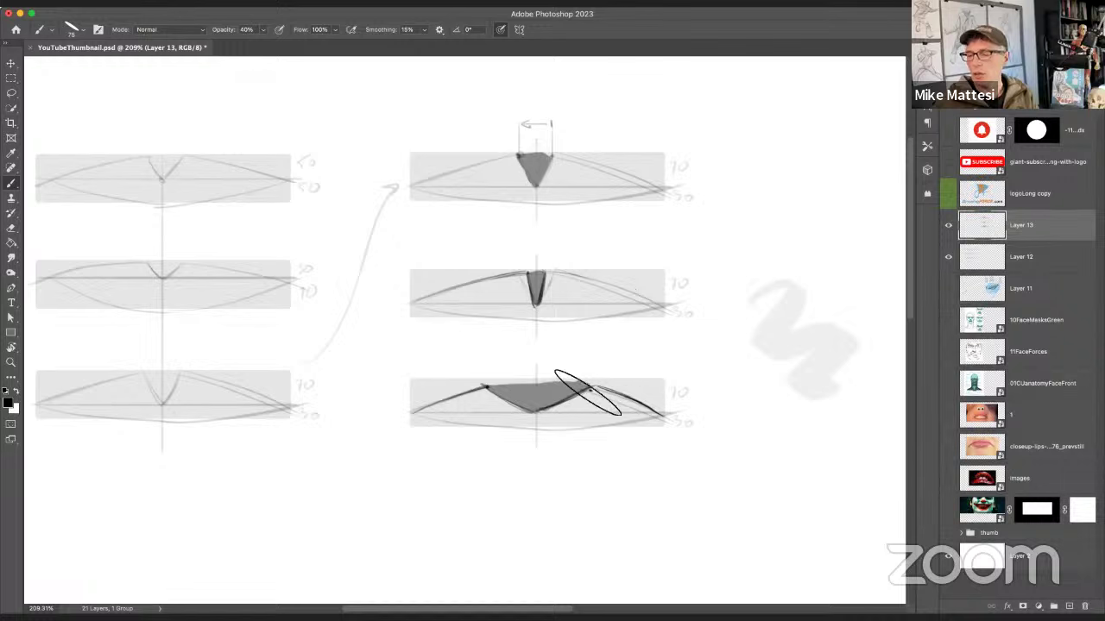
Step: Draw an arrow rising outward from the bottom mouth's right peak and reinforce the middle mouth's notch with steep V strokes extending above the lip
mouse_move(588, 390)
left_mouse_down()
mouse_move(630, 362)
mouse_move(619, 367)
left_mouse_up()
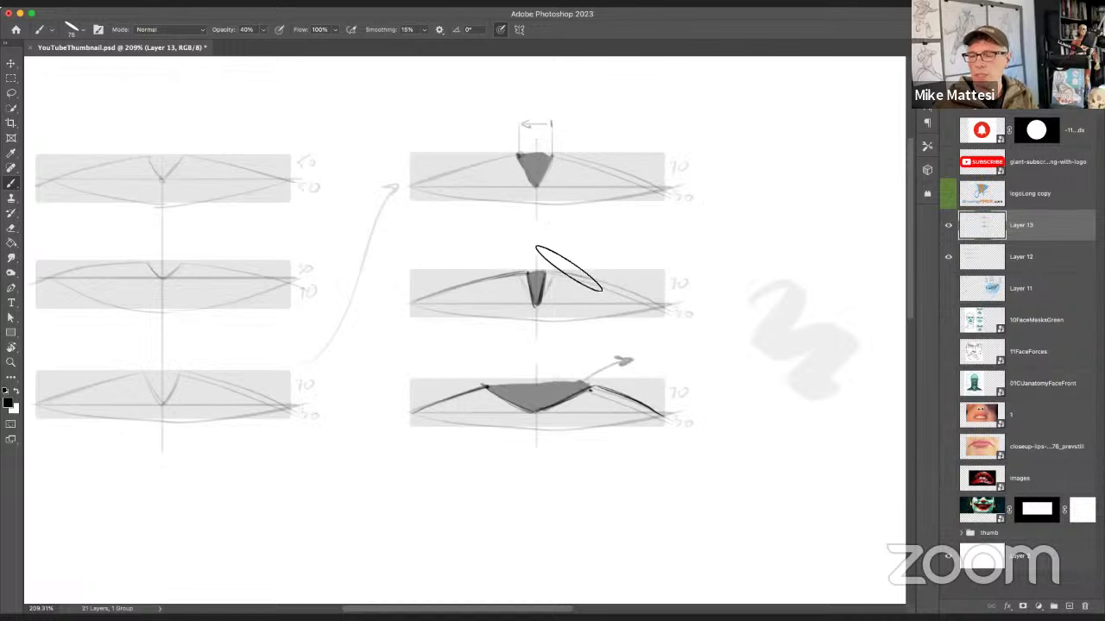
left_click_drag(490, 224, 536, 305)
left_click_drag(555, 252, 542, 303)
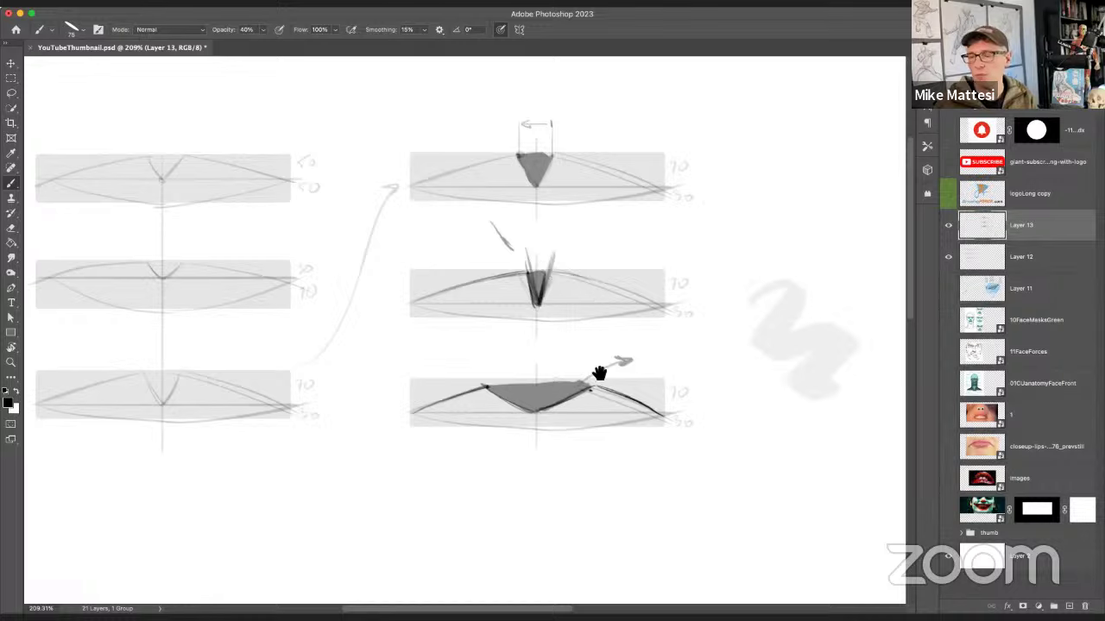
Step: Draw a tall, narrow wedge tapering downward from a slightly curved top edge in the blank area beside the top copy
scroll(604, 354, "right", 5)
left_click_drag(665, 195, 733, 183)
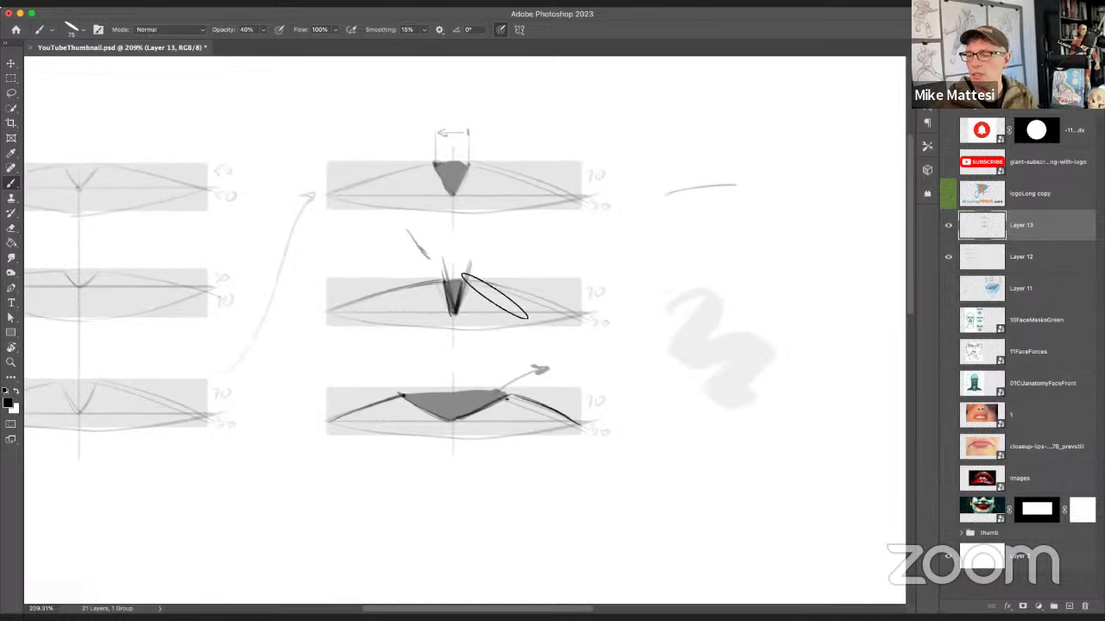
left_click_drag(672, 169, 703, 335)
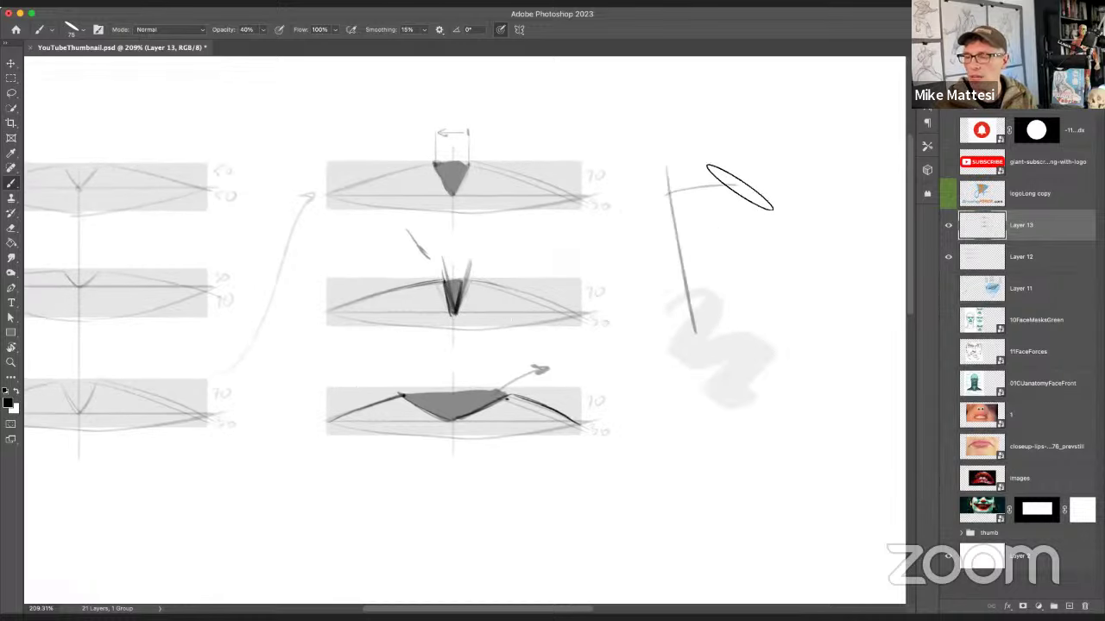
left_click_drag(734, 175, 714, 320)
left_click_drag(678, 194, 705, 338)
Step: Draw a wide, flat-based tapering shape below the narrow wedge and link it to the bottom mouth's arrow with a curved arrow
left_click_drag(498, 518, 494, 472)
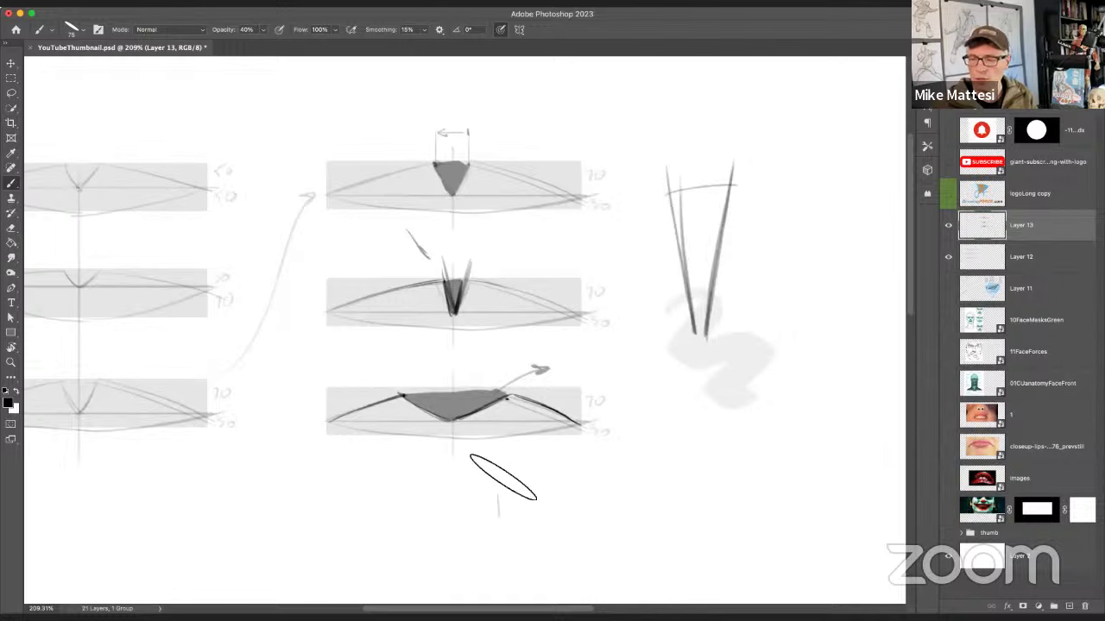
mouse_move(656, 402)
left_mouse_down()
mouse_move(793, 400)
mouse_move(738, 521)
mouse_move(681, 495)
mouse_move(690, 521)
mouse_move(730, 518)
left_mouse_up()
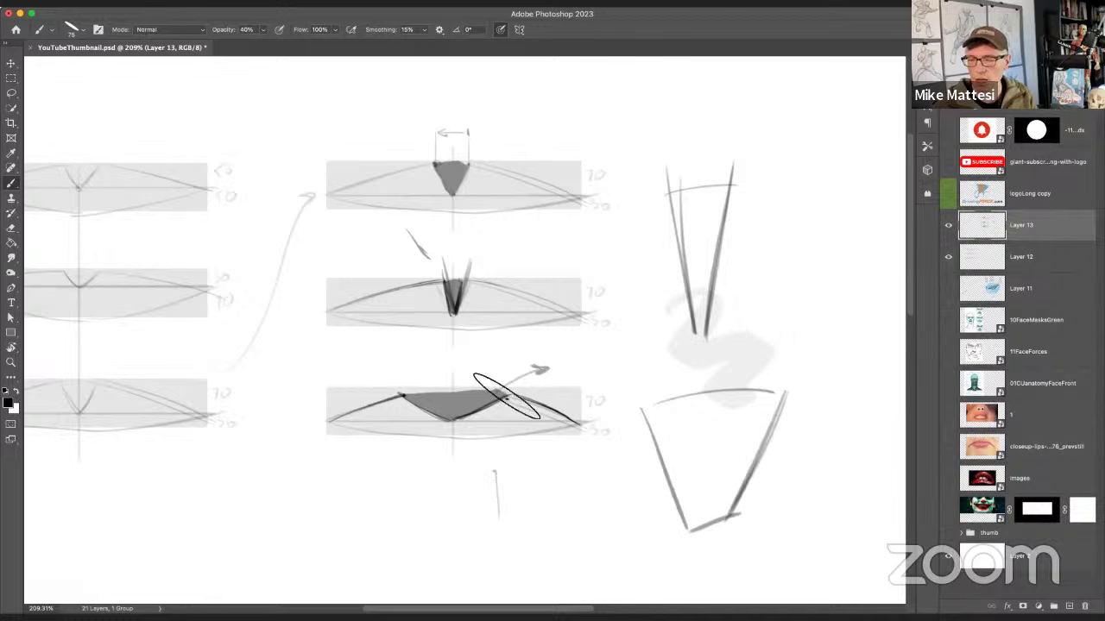
mouse_move(523, 381)
left_mouse_down()
mouse_move(654, 401)
mouse_move(663, 389)
left_mouse_up()
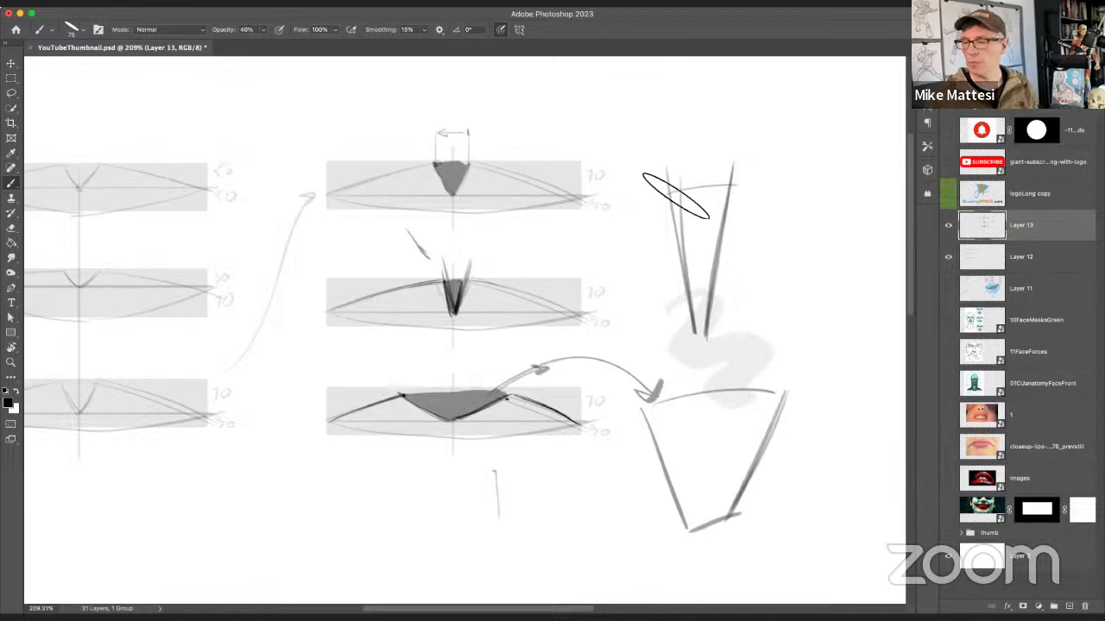
Step: Mark the narrow wedge's top with short horizontal strokes and a dark V, removing the trial circle around it
mouse_move(643, 191)
left_mouse_down()
mouse_move(698, 201)
mouse_move(670, 196)
mouse_move(766, 184)
mouse_move(712, 195)
left_mouse_up()
left_click_drag(693, 270, 683, 265)
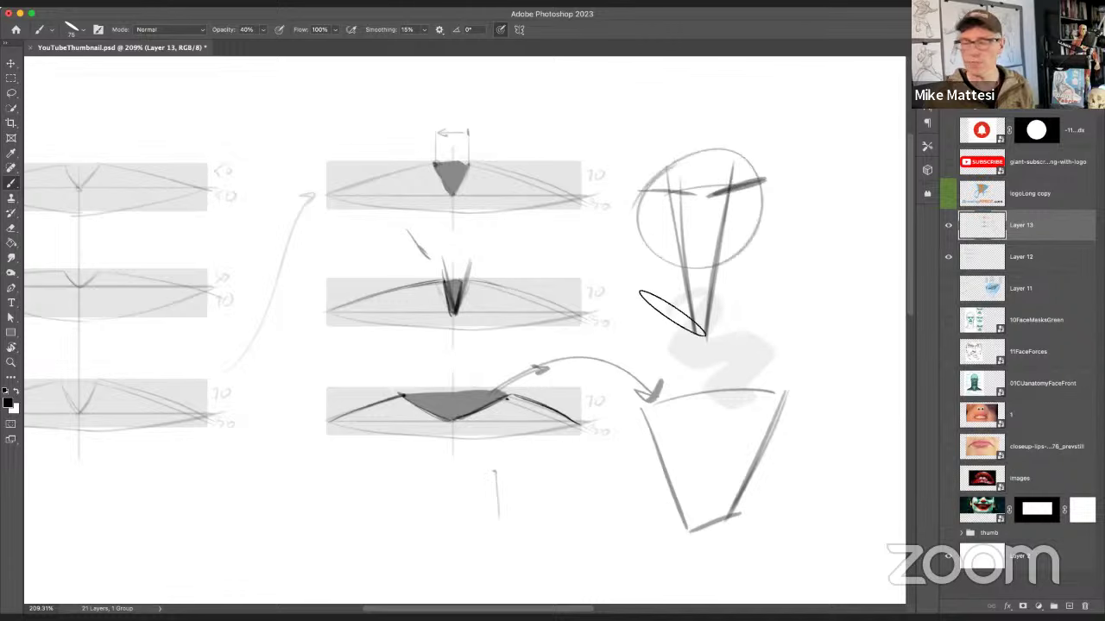
key("super+z")
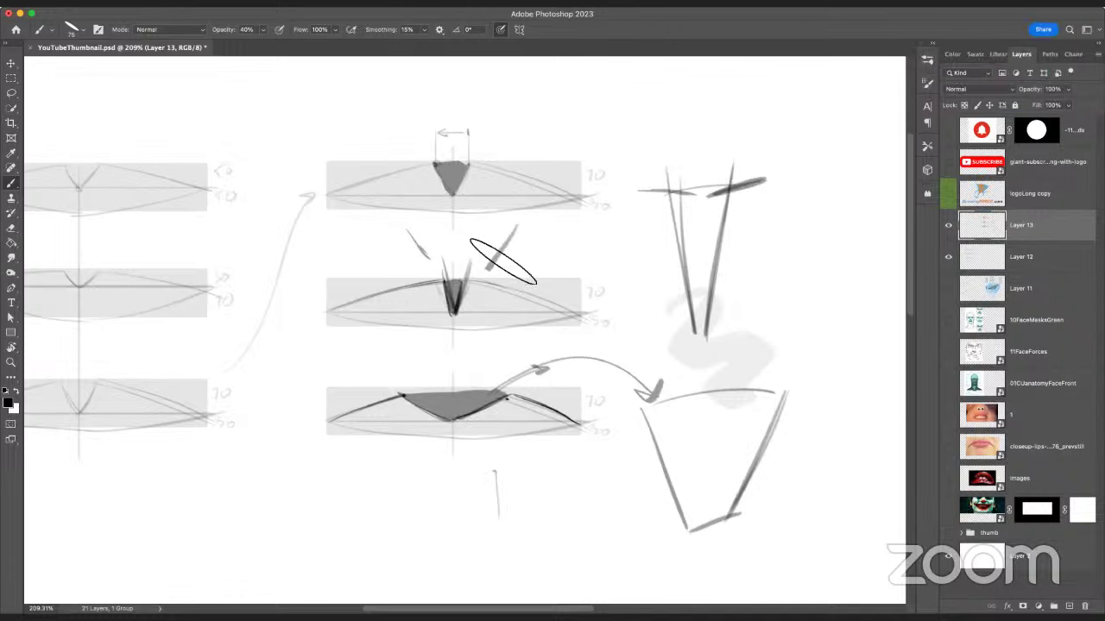
mouse_move(683, 167)
left_mouse_down()
mouse_move(695, 191)
mouse_move(737, 173)
mouse_move(717, 208)
mouse_move(736, 163)
mouse_move(729, 234)
mouse_move(678, 167)
left_mouse_up()
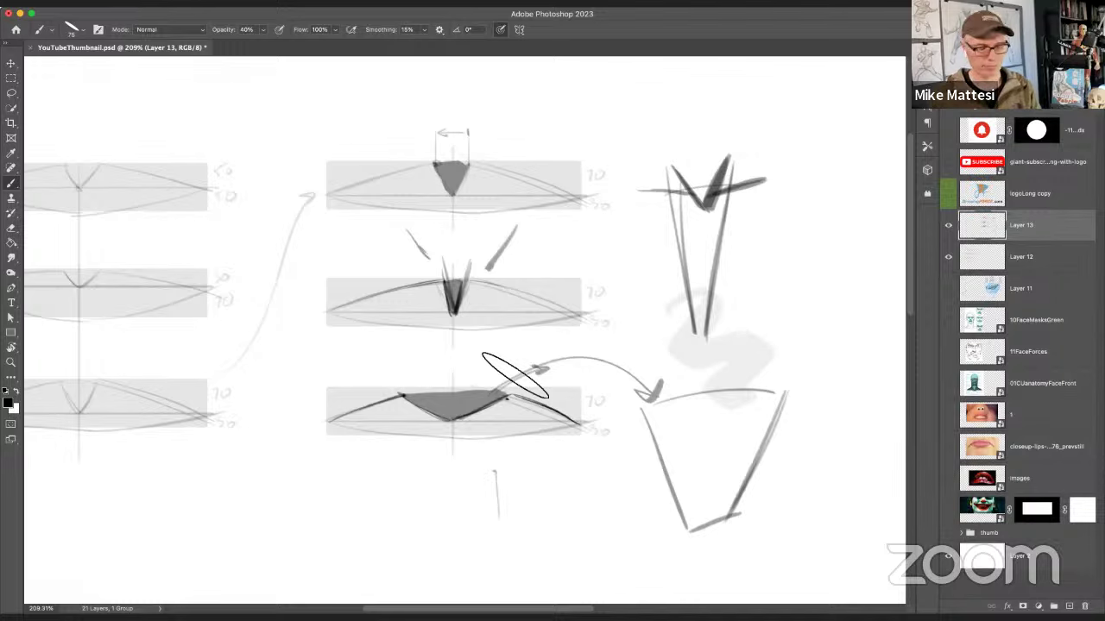
Step: Hide Layer 13 and Layer 12 and add a new empty layer above them for fresh mouth sketches
key("space")
left_click_drag(362, 328, 608, 301)
left_click(948, 224)
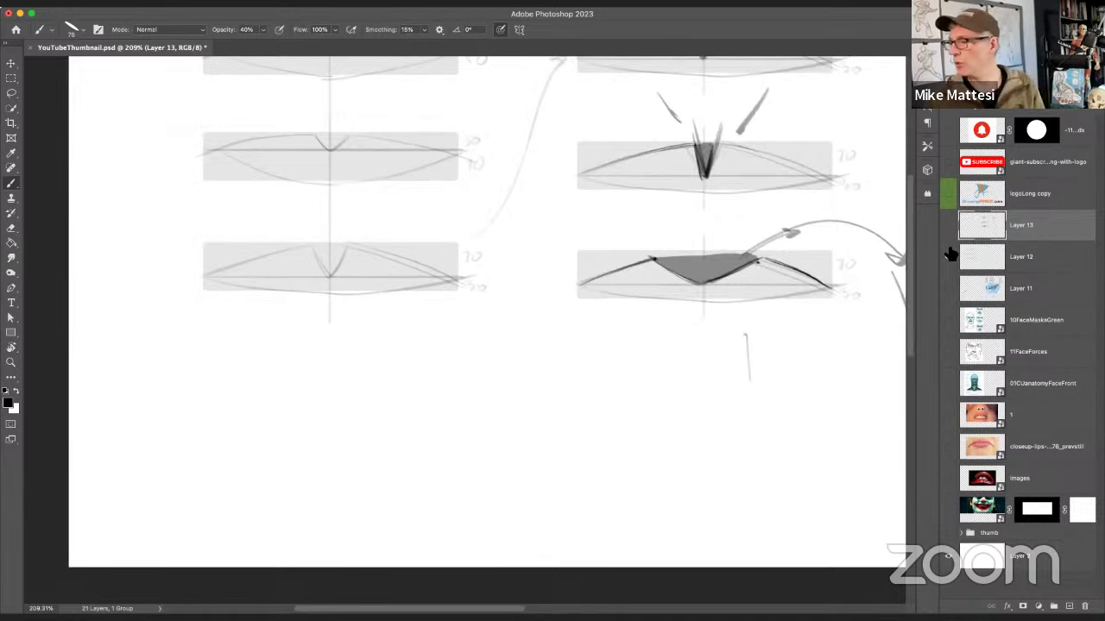
left_click(947, 256)
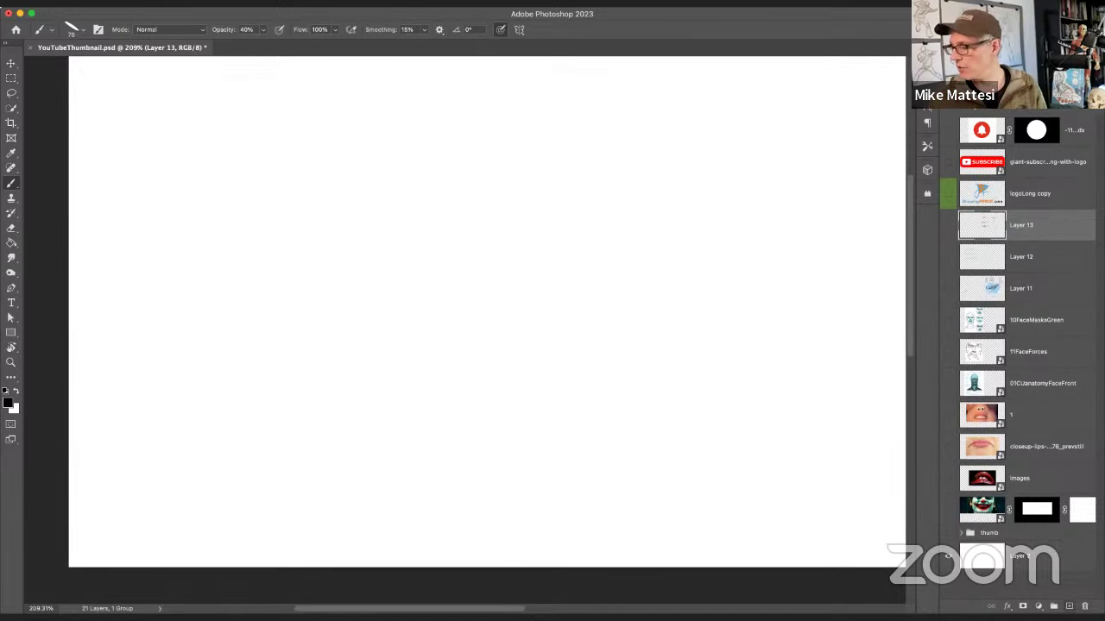
left_click(1070, 606)
mouse_move(487, 351)
left_mouse_down()
mouse_move(493, 370)
mouse_move(466, 402)
mouse_move(479, 409)
left_mouse_up()
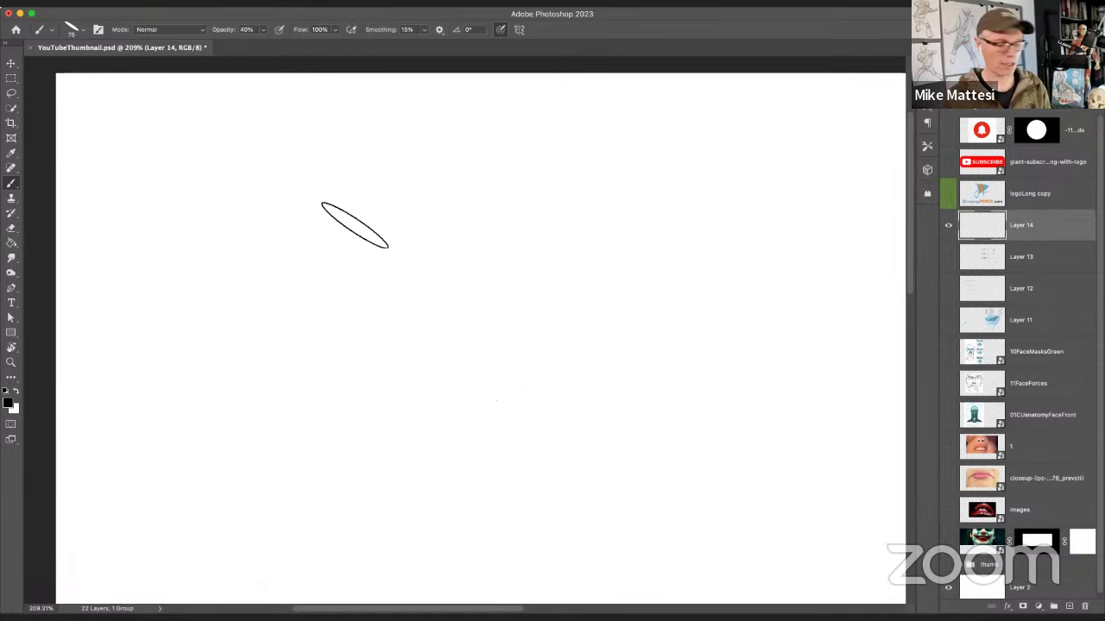
Step: With a 46 px brush, sketch a mouth with a high arched upper lip, a narrower shallow lower lip, corner ticks and a vertical centre line
left_click_drag(327, 232, 313, 229)
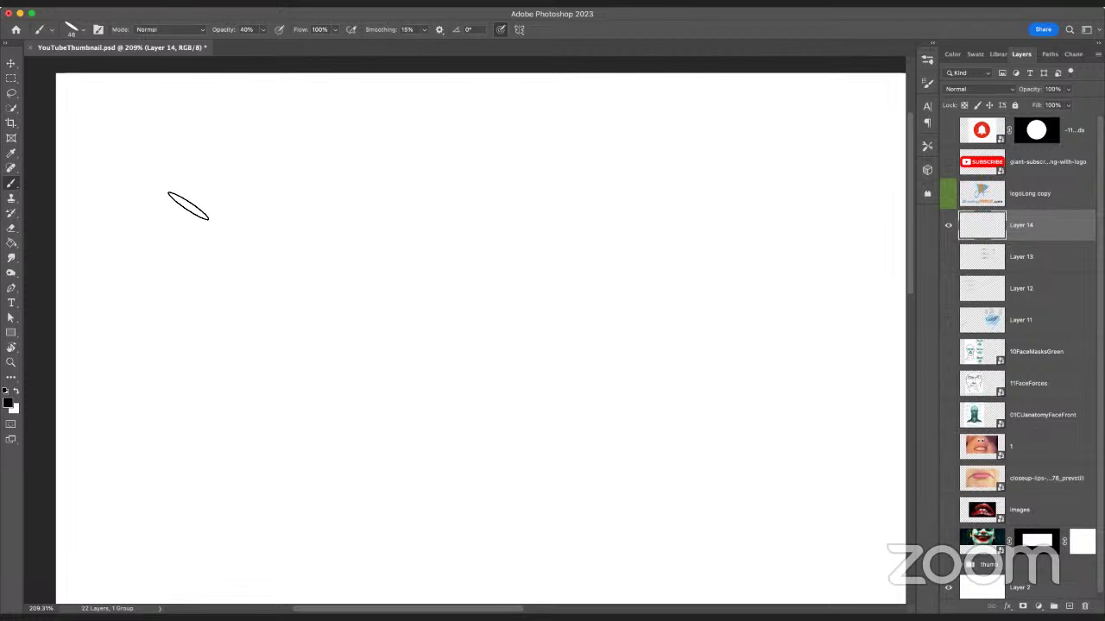
left_click_drag(218, 226, 409, 222)
left_click_drag(218, 227, 409, 215)
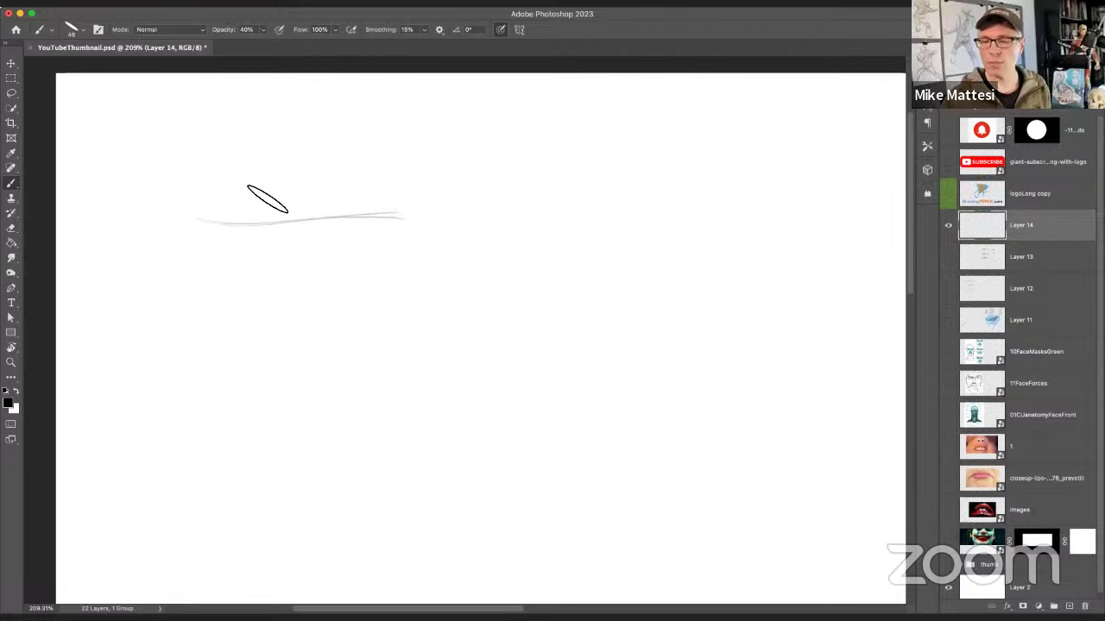
mouse_move(213, 219)
left_mouse_down()
mouse_move(312, 178)
mouse_move(279, 189)
mouse_move(384, 213)
mouse_move(300, 181)
mouse_move(391, 220)
mouse_move(275, 214)
mouse_move(245, 236)
mouse_move(264, 251)
mouse_move(254, 247)
mouse_move(327, 235)
left_mouse_up()
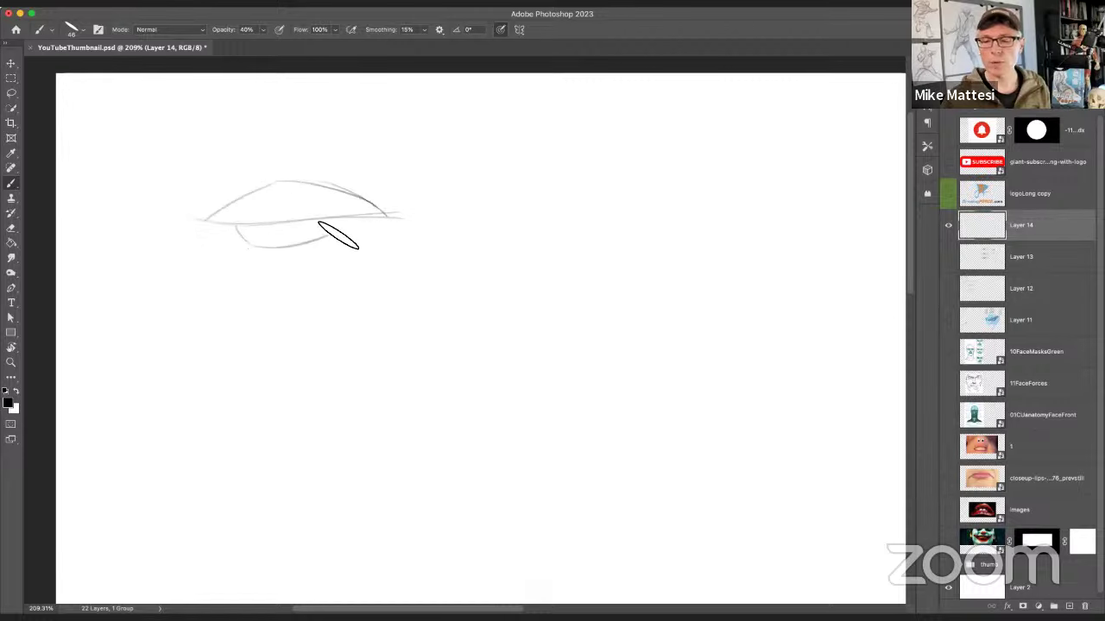
mouse_move(353, 197)
left_mouse_down()
mouse_move(215, 220)
mouse_move(358, 195)
mouse_move(388, 218)
left_mouse_up()
left_click_drag(233, 222, 235, 231)
left_click_drag(335, 216, 334, 228)
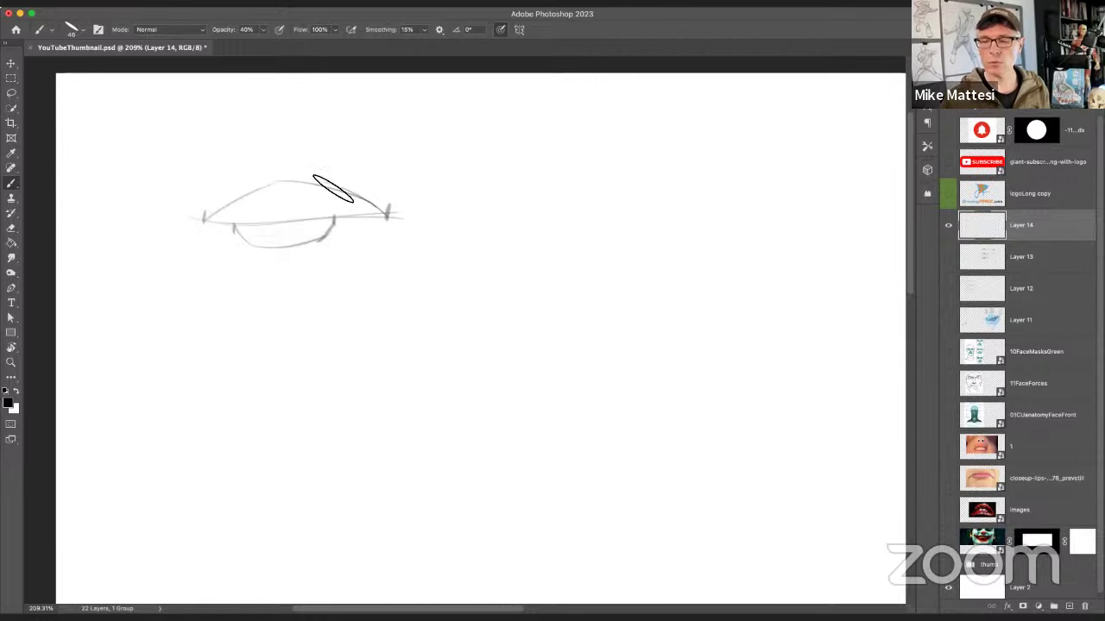
left_click_drag(290, 184, 291, 221)
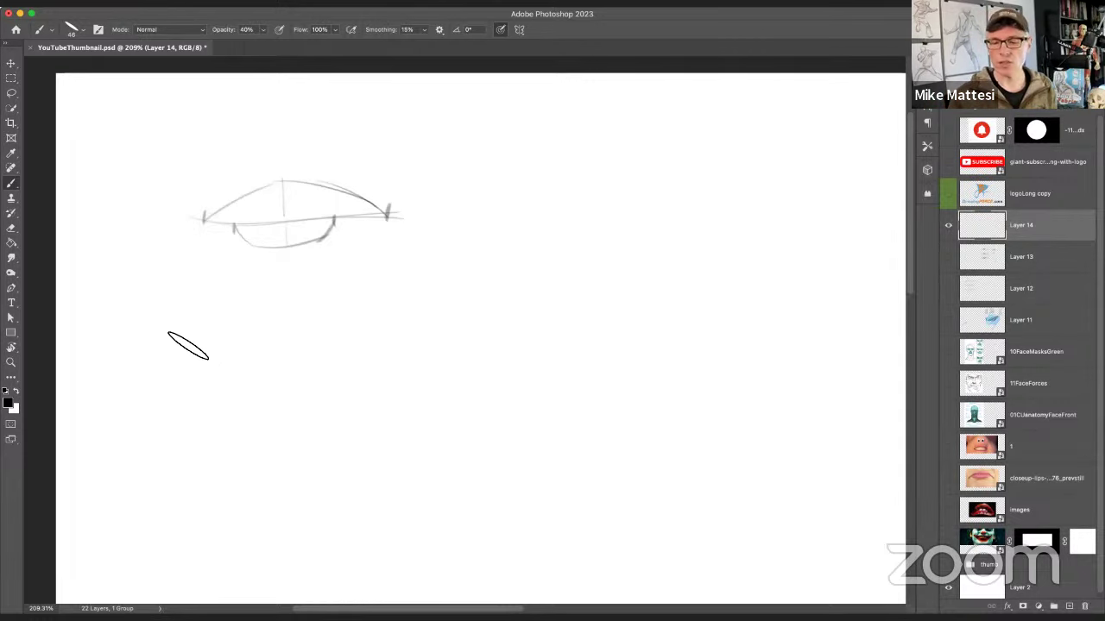
Step: Sketch a wider mouth below with a thin, slightly notched upper lip, a deep narrow lower lip and dark corner marks
mouse_move(191, 349)
left_mouse_down()
mouse_move(307, 364)
mouse_move(463, 355)
left_mouse_up()
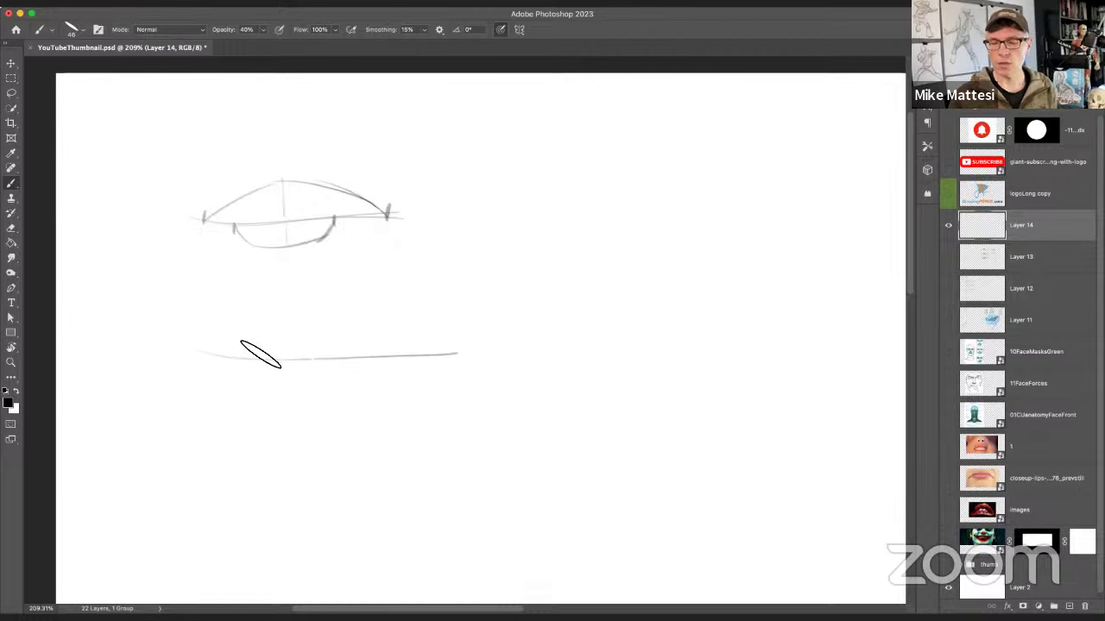
left_click_drag(261, 347, 417, 348)
mouse_move(227, 359)
left_mouse_down()
mouse_move(408, 347)
mouse_move(378, 347)
mouse_move(423, 353)
left_mouse_up()
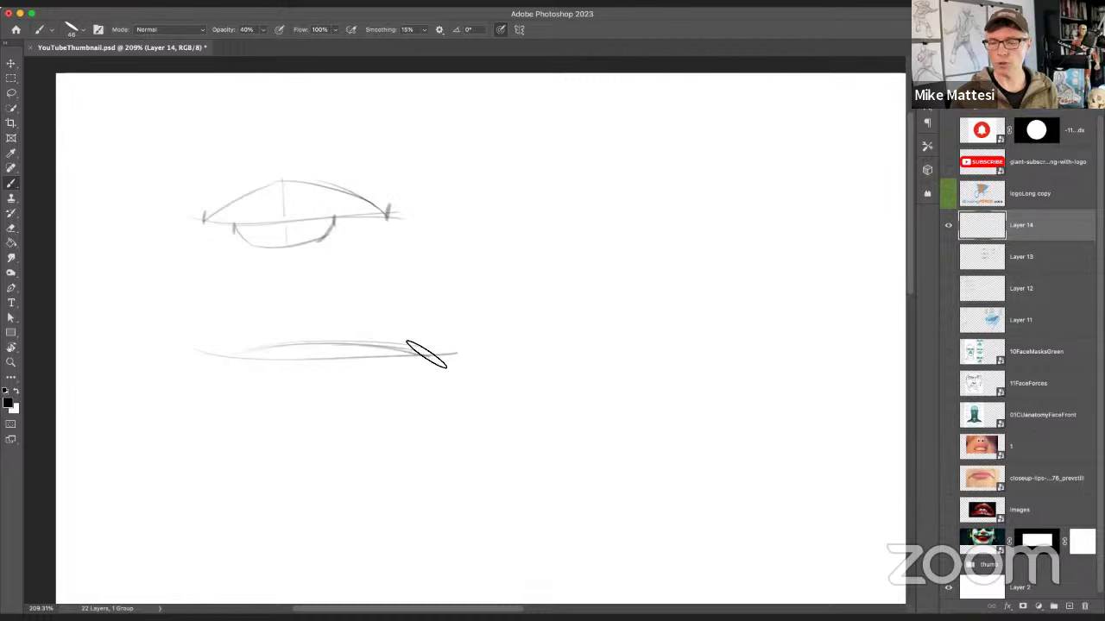
mouse_move(255, 363)
left_mouse_down()
mouse_move(285, 405)
mouse_move(266, 398)
mouse_move(358, 405)
mouse_move(366, 361)
left_mouse_up()
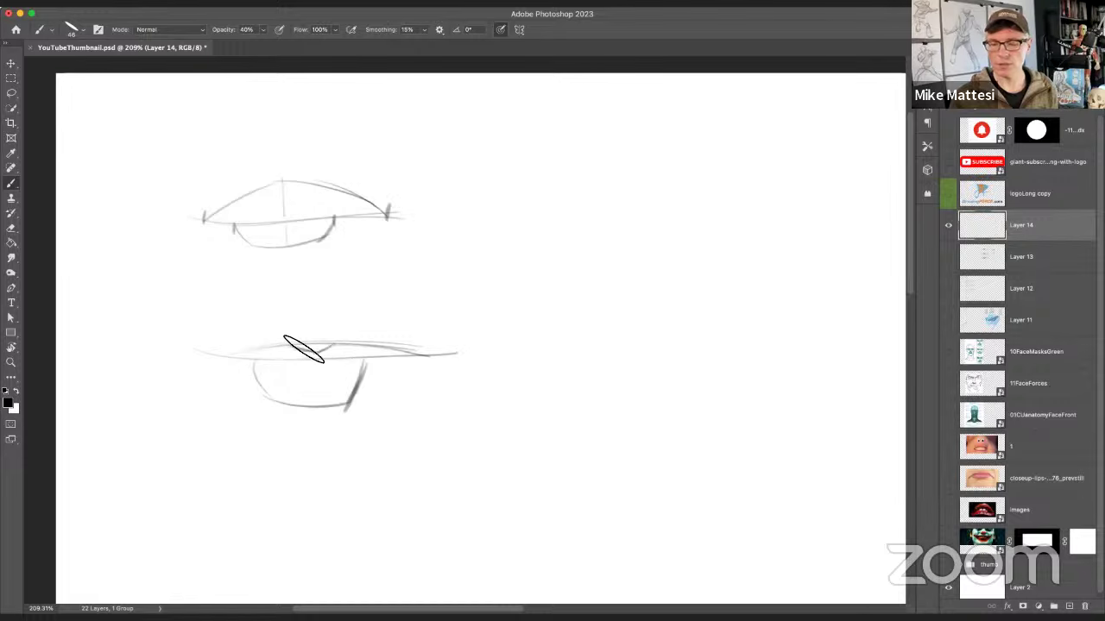
left_click_drag(228, 354, 344, 348)
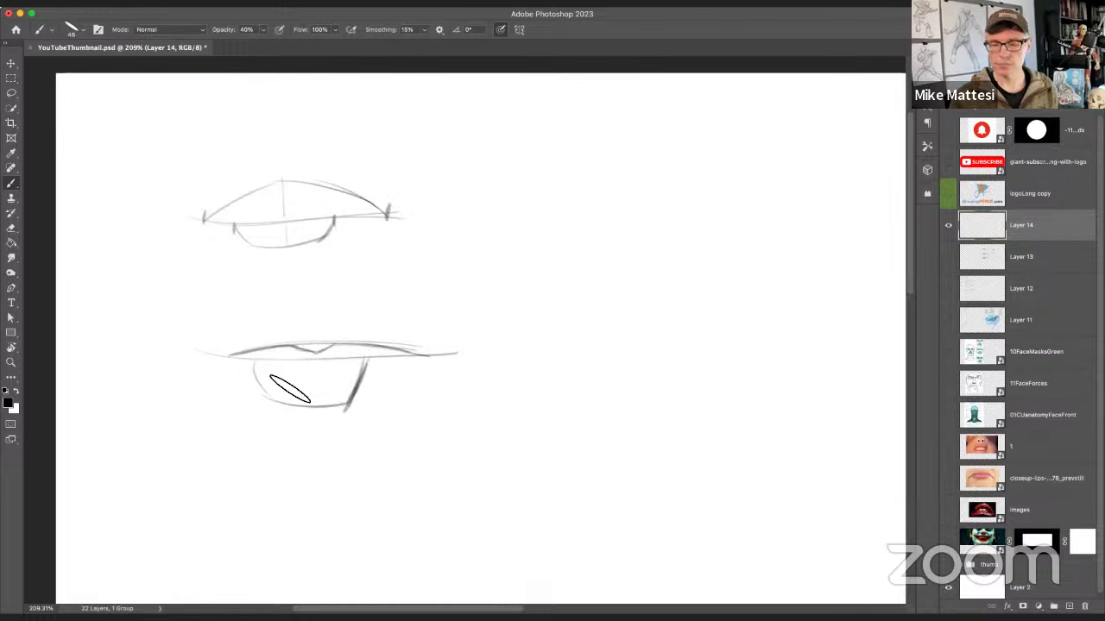
left_click_drag(202, 347, 190, 361)
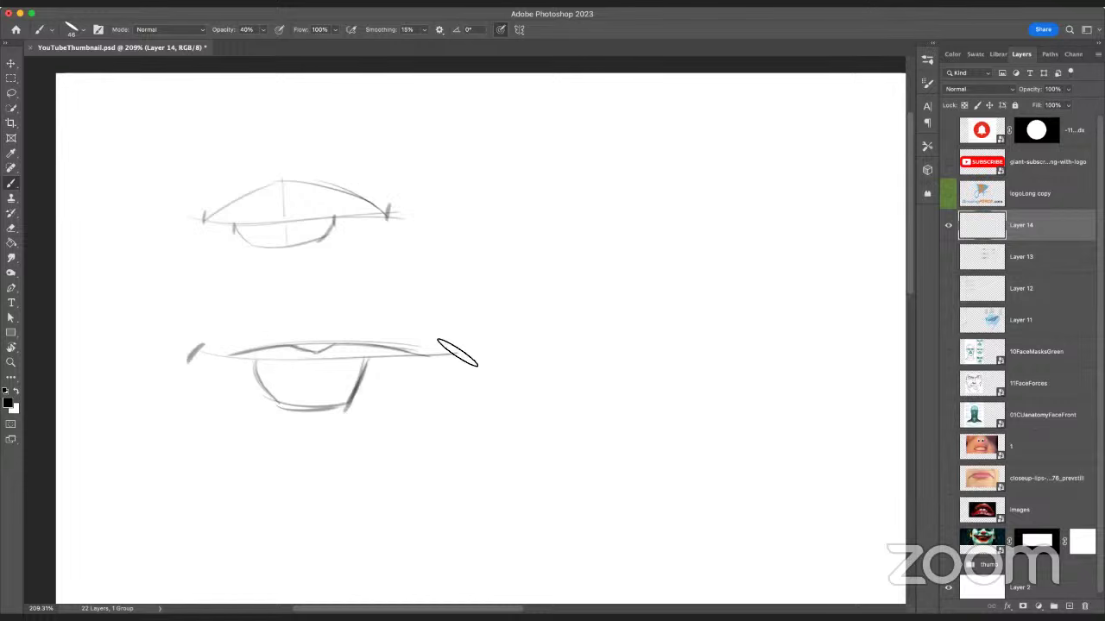
left_click_drag(456, 353, 462, 357)
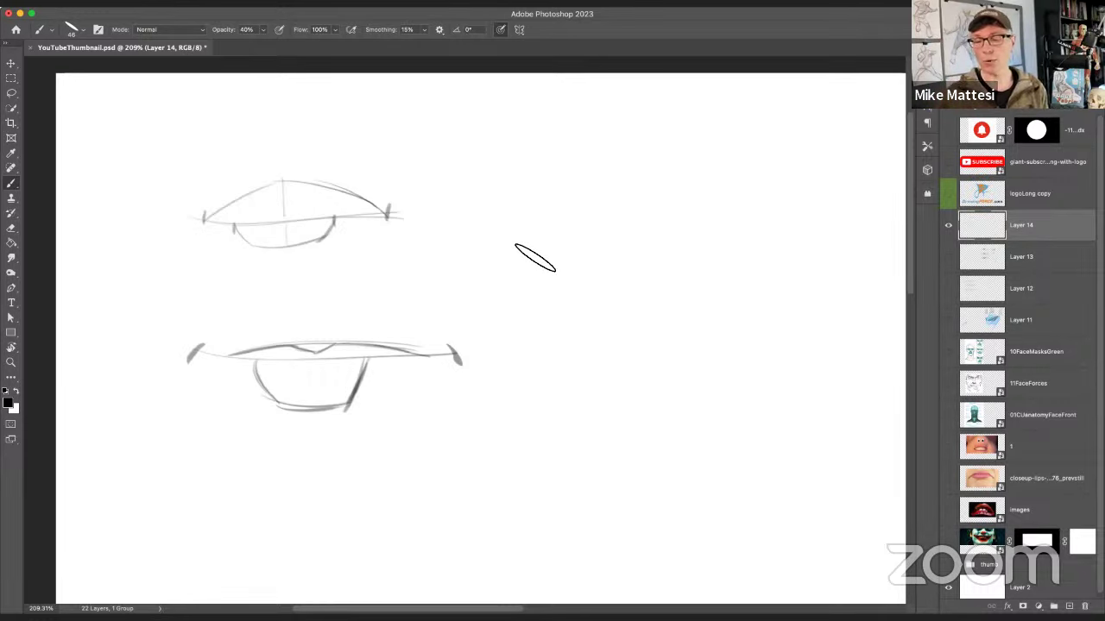
Step: Sketch a third mouth beside them with a short two-peaked upper lip, a wider lower lip and crease lines fanning from the centre
left_click_drag(508, 255, 708, 250)
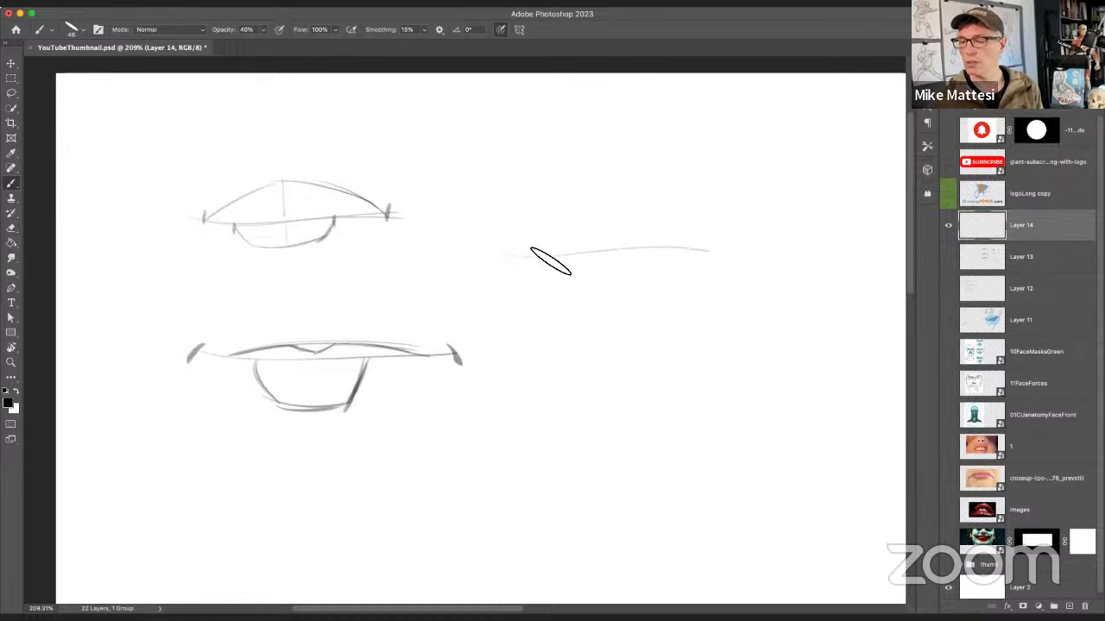
mouse_move(551, 260)
left_mouse_down()
mouse_move(599, 239)
mouse_move(562, 254)
mouse_move(621, 241)
mouse_move(662, 250)
left_mouse_up()
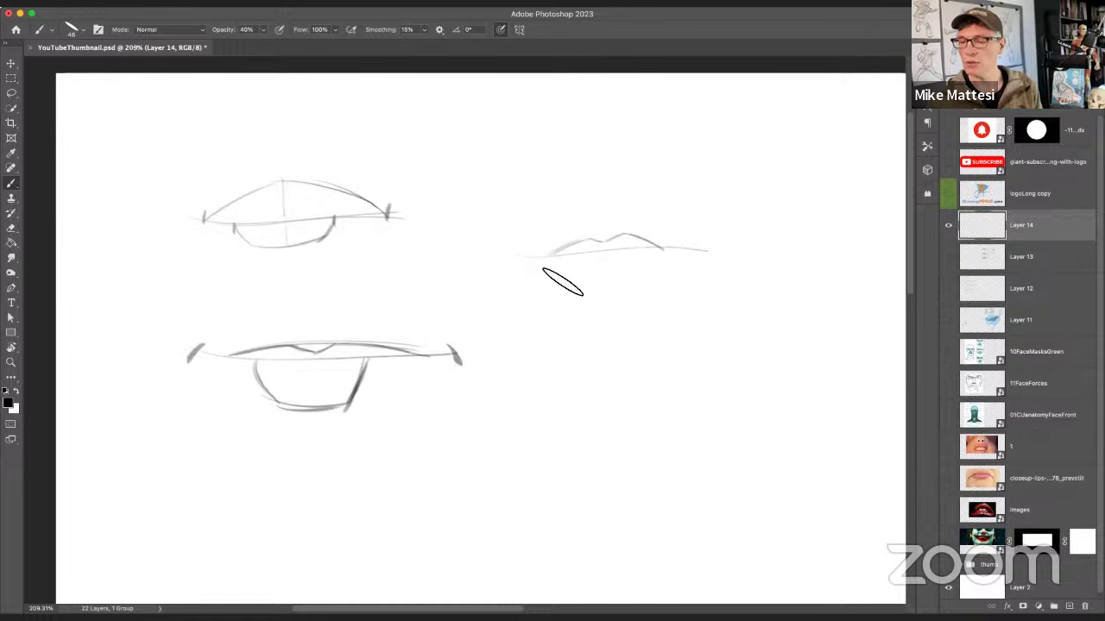
mouse_move(528, 259)
left_mouse_down()
mouse_move(601, 284)
mouse_move(698, 256)
mouse_move(682, 274)
left_mouse_up()
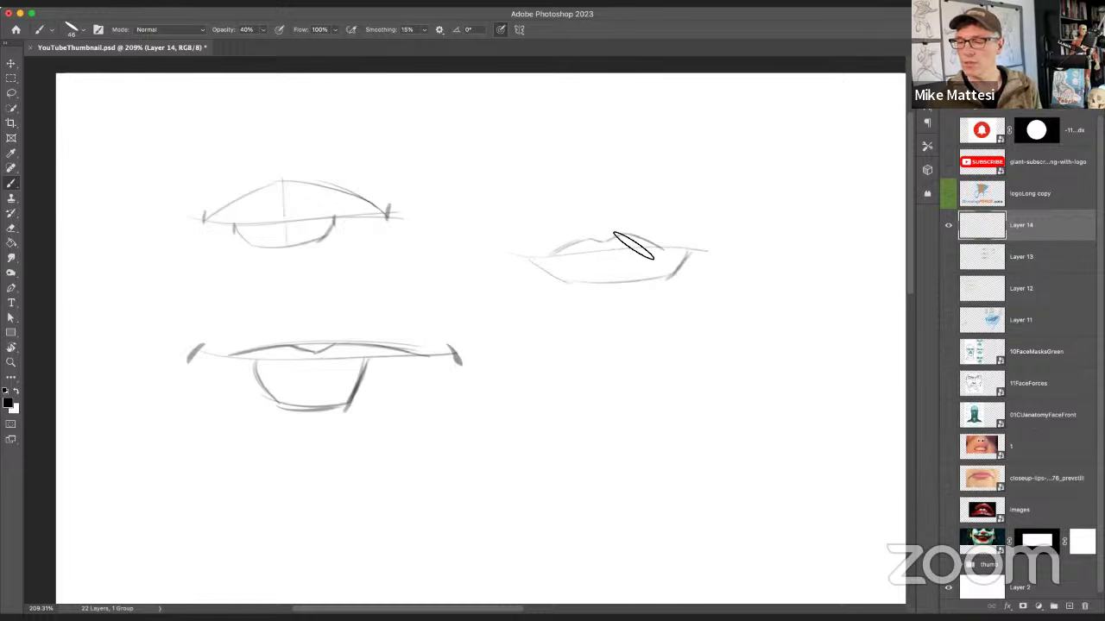
mouse_move(633, 246)
left_mouse_down()
mouse_move(591, 257)
mouse_move(620, 242)
mouse_move(601, 246)
mouse_move(622, 253)
mouse_move(632, 235)
mouse_move(582, 288)
mouse_move(622, 256)
mouse_move(675, 276)
mouse_move(595, 227)
left_mouse_up()
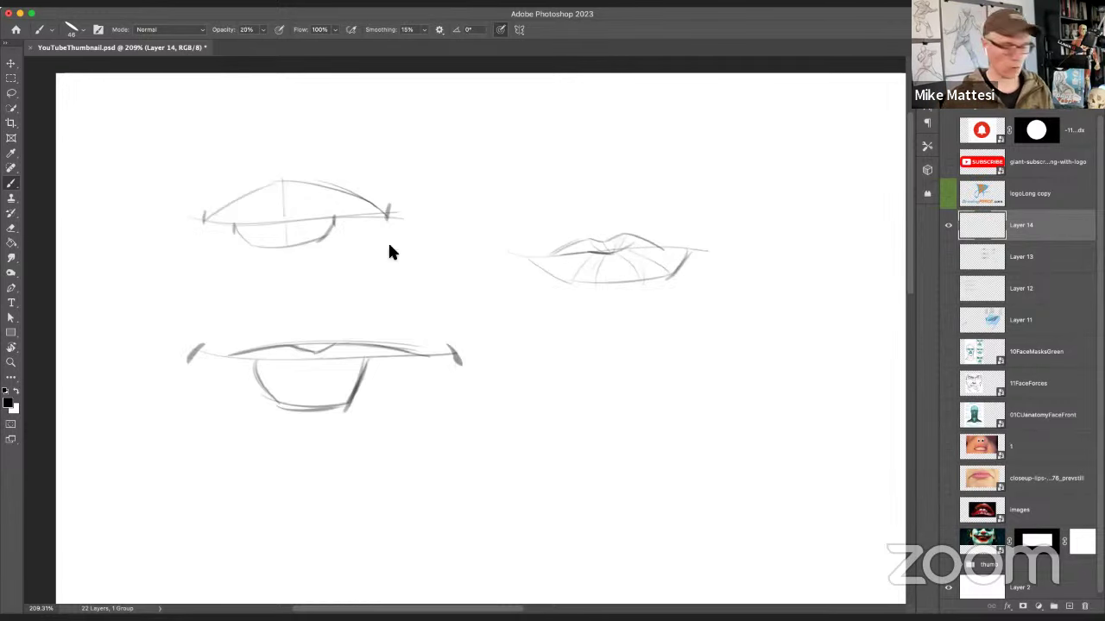
Step: Shade the upper lips of the three sketched mouths with grey using a 219 px brush at 20% opacity
mouse_move(284, 198)
left_mouse_down()
mouse_move(335, 211)
mouse_move(238, 218)
mouse_move(373, 205)
mouse_move(268, 195)
mouse_move(225, 216)
mouse_move(294, 188)
left_mouse_up()
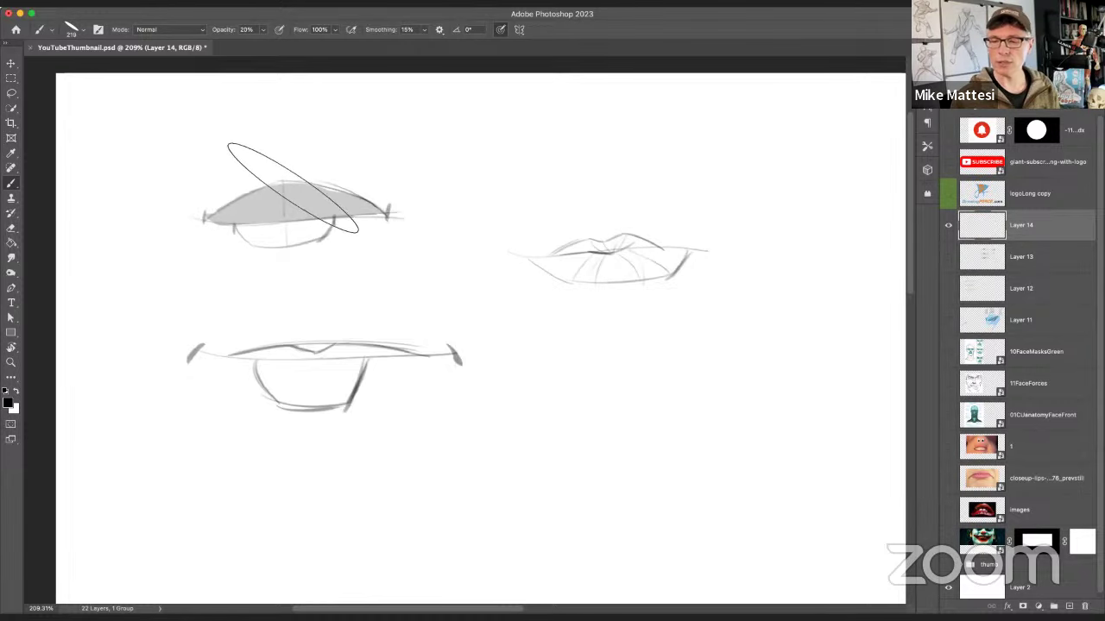
mouse_move(290, 352)
left_mouse_down()
mouse_move(254, 356)
mouse_move(416, 351)
mouse_move(346, 353)
left_mouse_up()
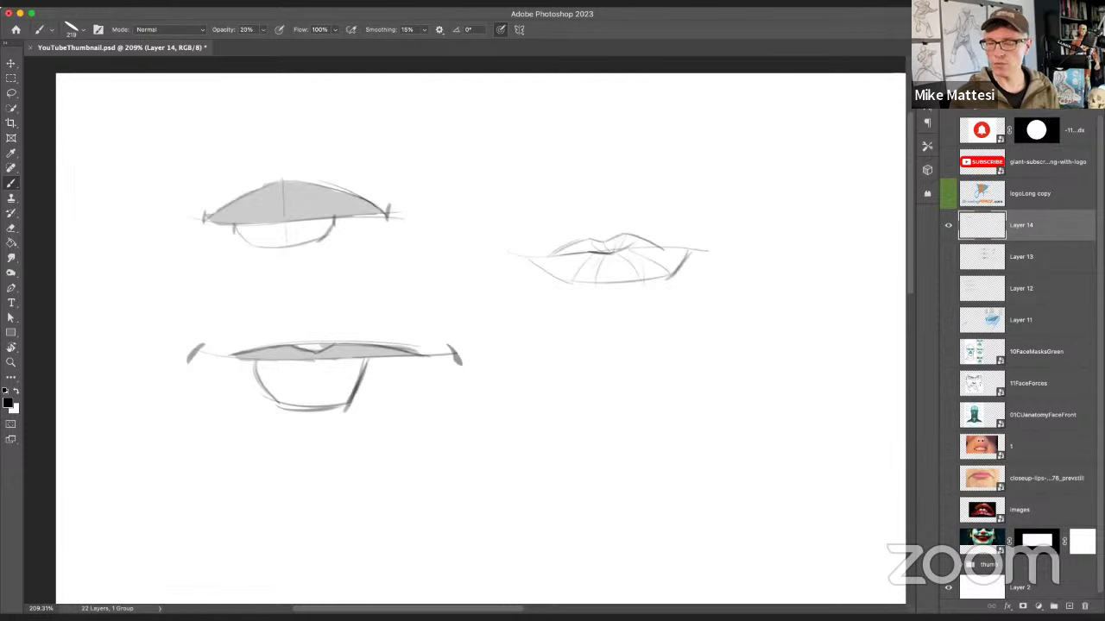
mouse_move(574, 247)
left_mouse_down()
mouse_move(637, 243)
mouse_move(553, 254)
mouse_move(649, 241)
left_mouse_up()
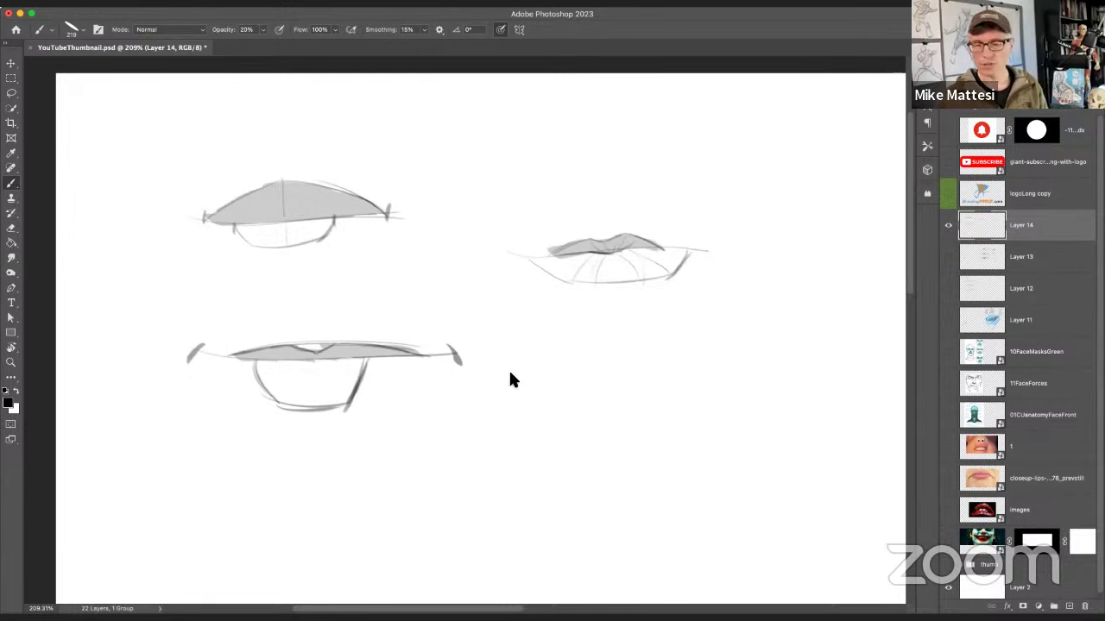
Step: With a 91 px brush at 20% opacity, sketch a mouth on crossed guide lines with a tall two-peaked upper lip shaded grey and a shallow lower lip
left_click_drag(527, 378, 459, 362)
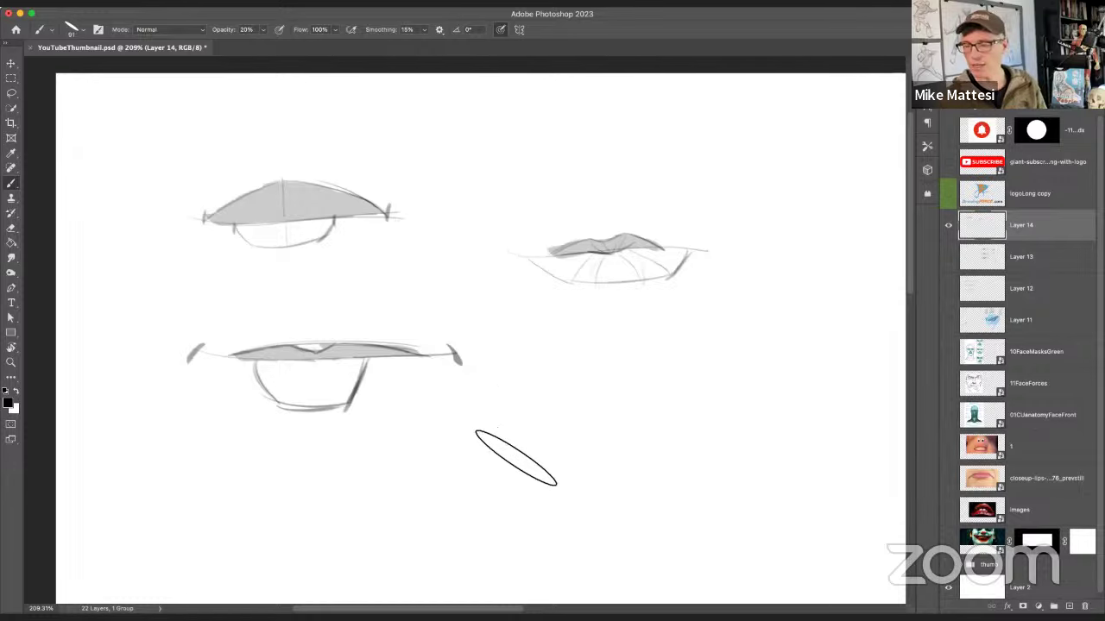
left_click_drag(444, 453, 717, 454)
left_click_drag(574, 399, 576, 515)
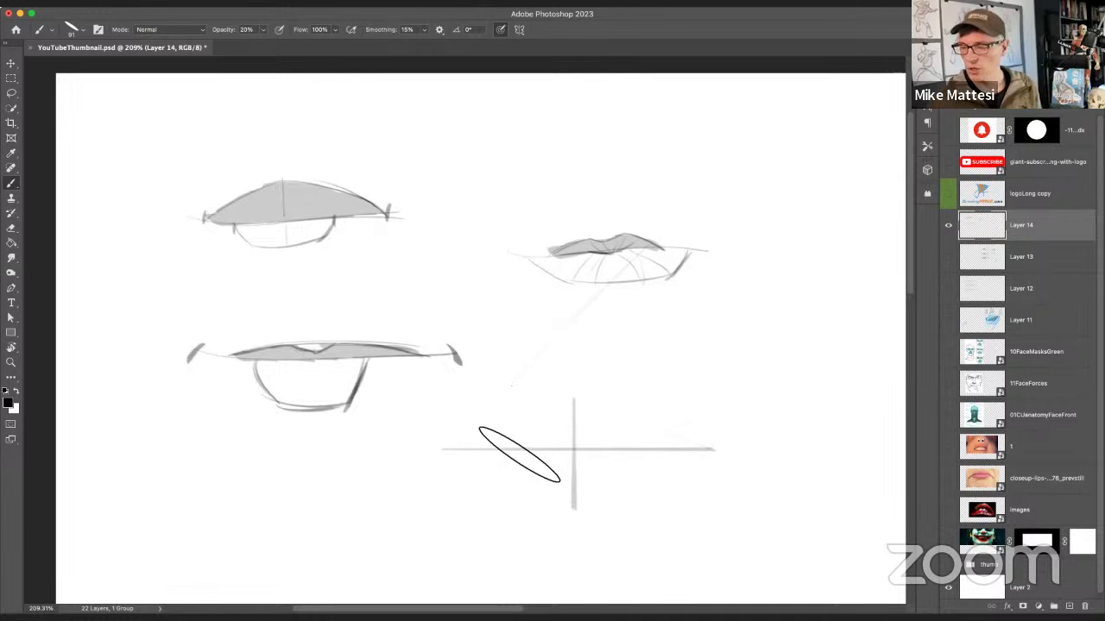
left_click_drag(498, 446, 552, 397)
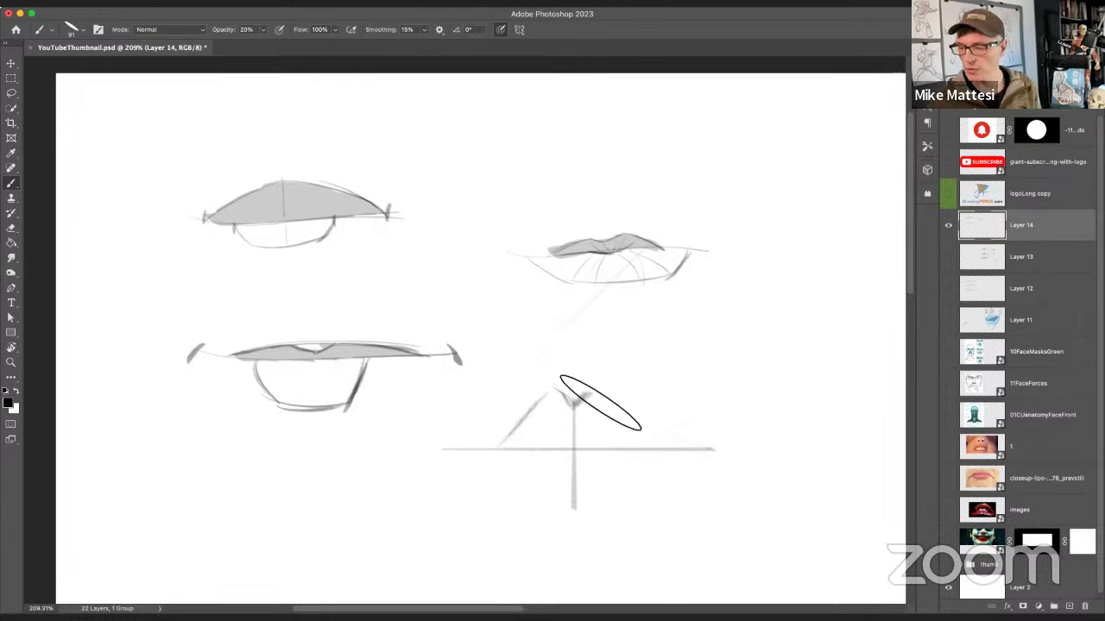
left_click_drag(561, 393, 664, 447)
mouse_move(571, 398)
left_mouse_down()
mouse_move(599, 456)
mouse_move(575, 457)
mouse_move(592, 457)
left_mouse_up()
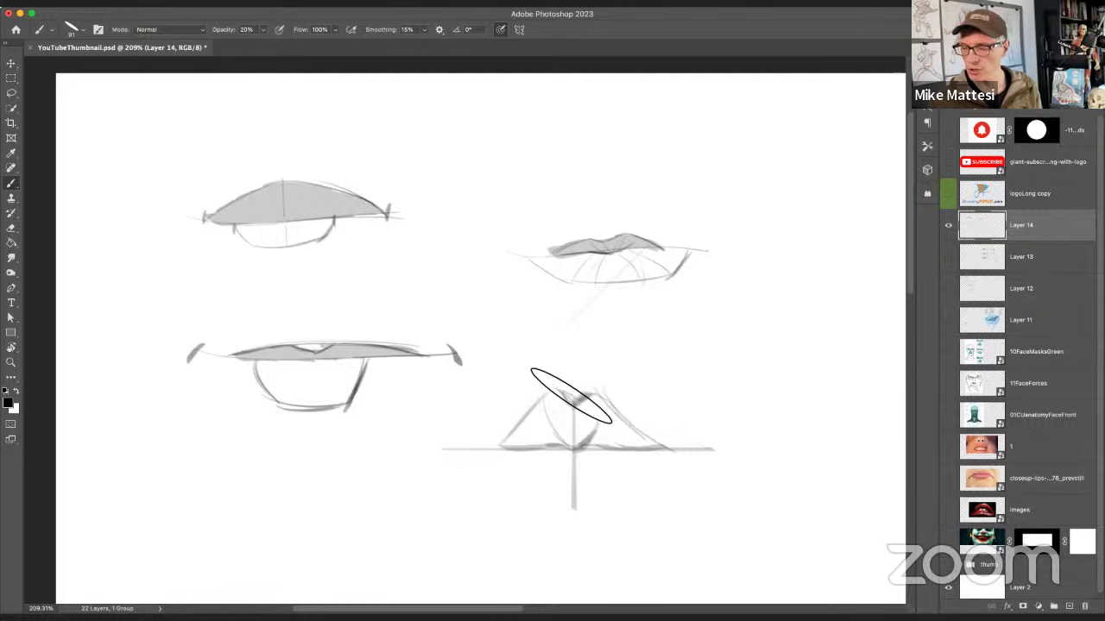
mouse_move(562, 394)
left_mouse_down()
mouse_move(516, 447)
mouse_move(627, 407)
mouse_move(664, 417)
mouse_move(568, 459)
mouse_move(556, 475)
mouse_move(549, 469)
mouse_move(578, 472)
mouse_move(547, 471)
mouse_move(632, 458)
mouse_move(578, 469)
mouse_move(589, 474)
mouse_move(541, 461)
mouse_move(640, 451)
mouse_move(625, 468)
mouse_move(533, 461)
mouse_move(642, 458)
mouse_move(621, 475)
mouse_move(556, 449)
mouse_move(523, 456)
mouse_move(566, 407)
mouse_move(519, 449)
mouse_move(563, 407)
mouse_move(530, 444)
left_mouse_up()
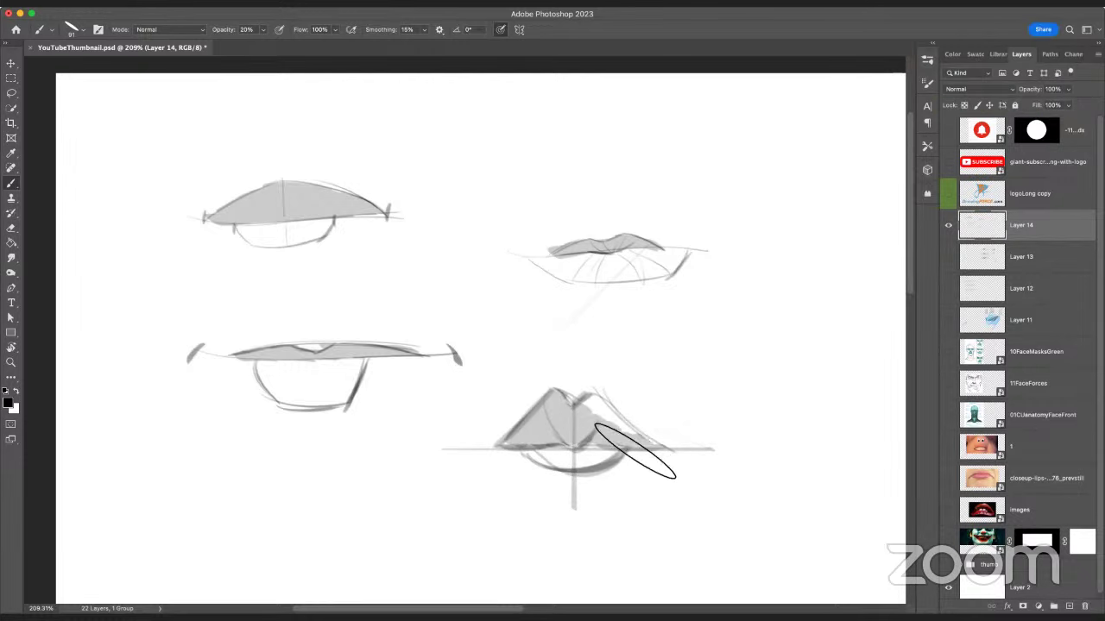
mouse_move(600, 413)
left_mouse_down()
mouse_move(517, 455)
mouse_move(614, 438)
mouse_move(610, 410)
left_mouse_up()
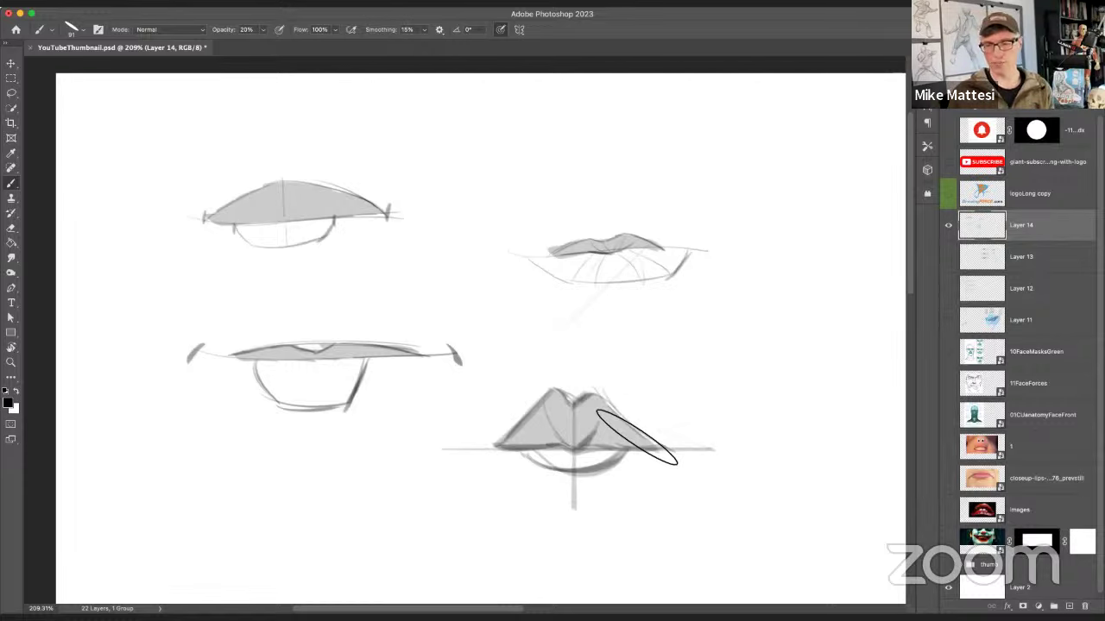
Step: Frame the newly sketched tall-lipped mouth with a loose rectangular box
mouse_move(695, 394)
left_mouse_down()
mouse_move(516, 389)
mouse_move(520, 409)
mouse_move(475, 391)
left_mouse_up()
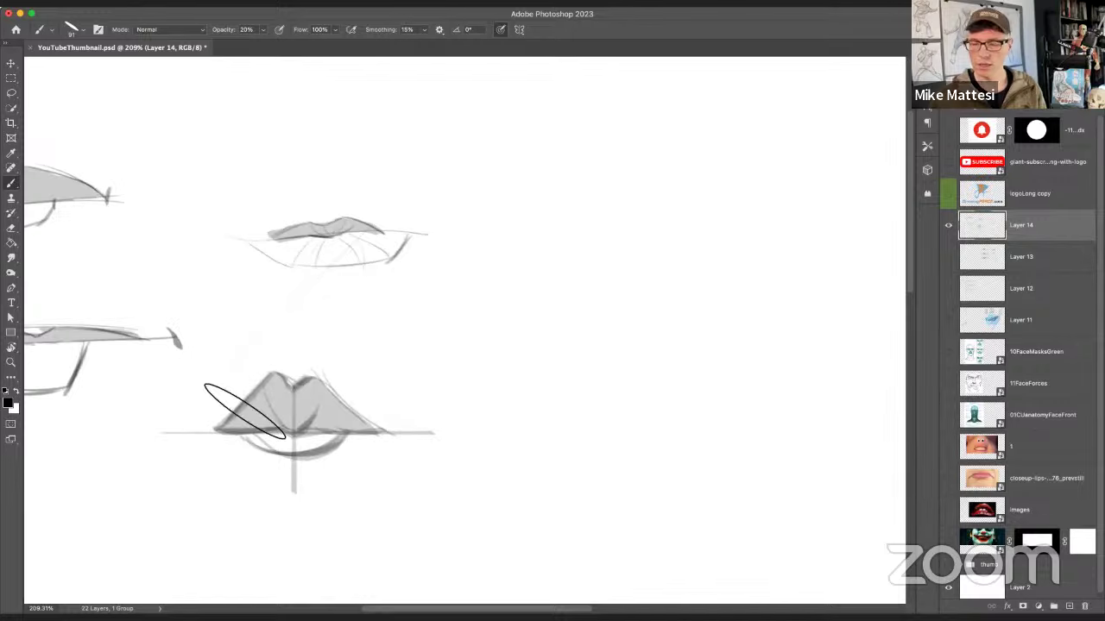
left_click_drag(397, 347, 397, 477)
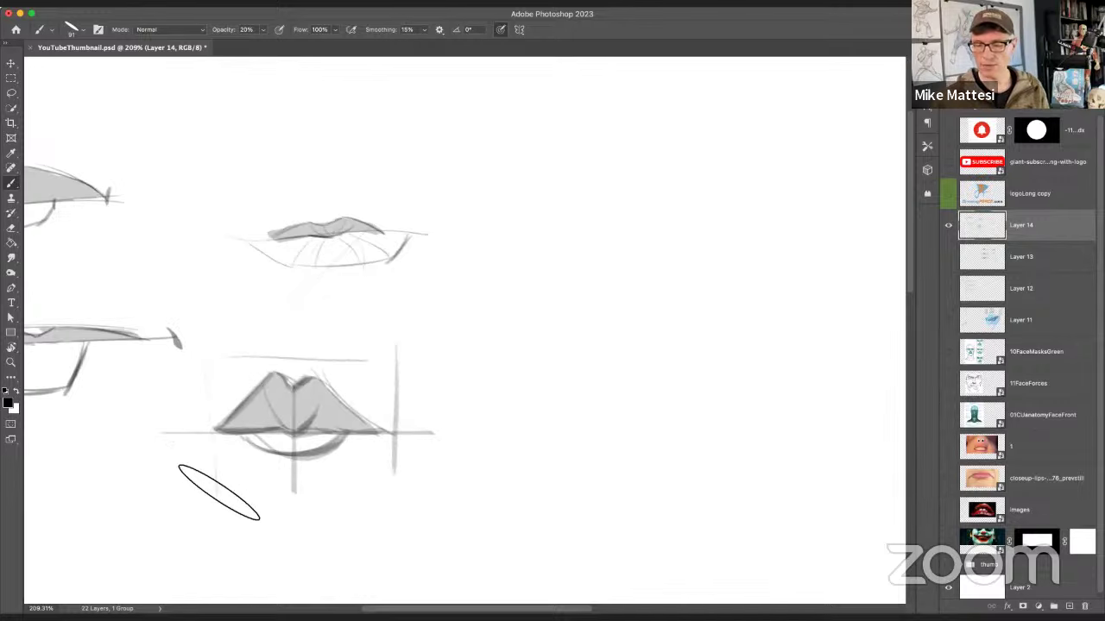
left_click_drag(216, 497, 369, 496)
mouse_move(207, 358)
left_mouse_down()
mouse_move(384, 359)
mouse_move(402, 475)
left_mouse_up()
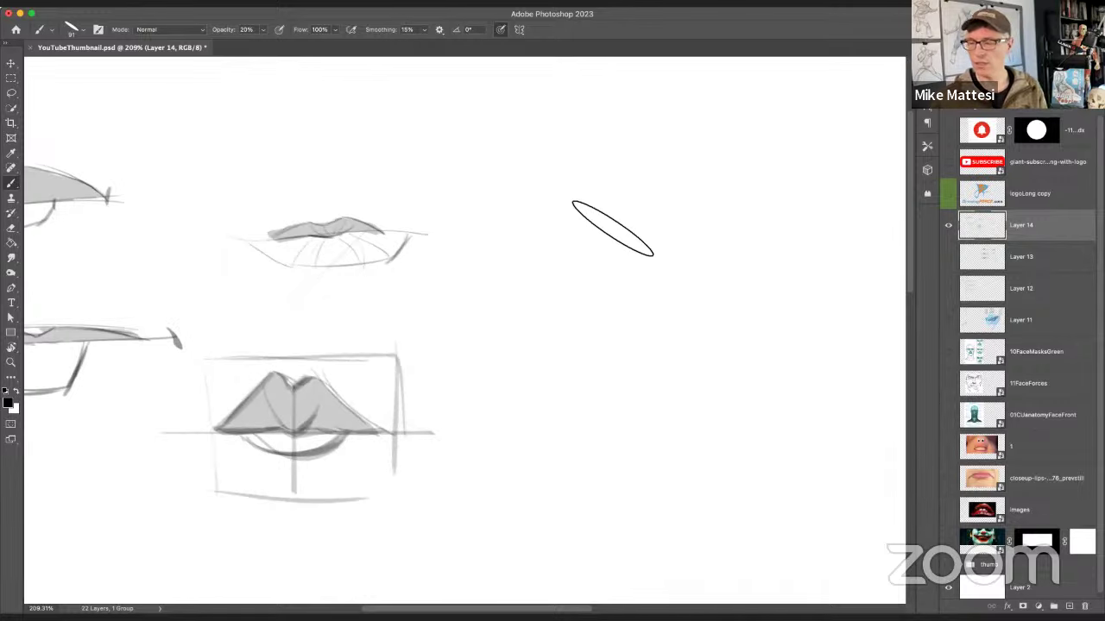
Step: Beside the boxed mouth, block in a three-quarter lower face with two upright sides, a slanted chin edge, a mouth line and a receding side line
left_click_drag(572, 197, 568, 393)
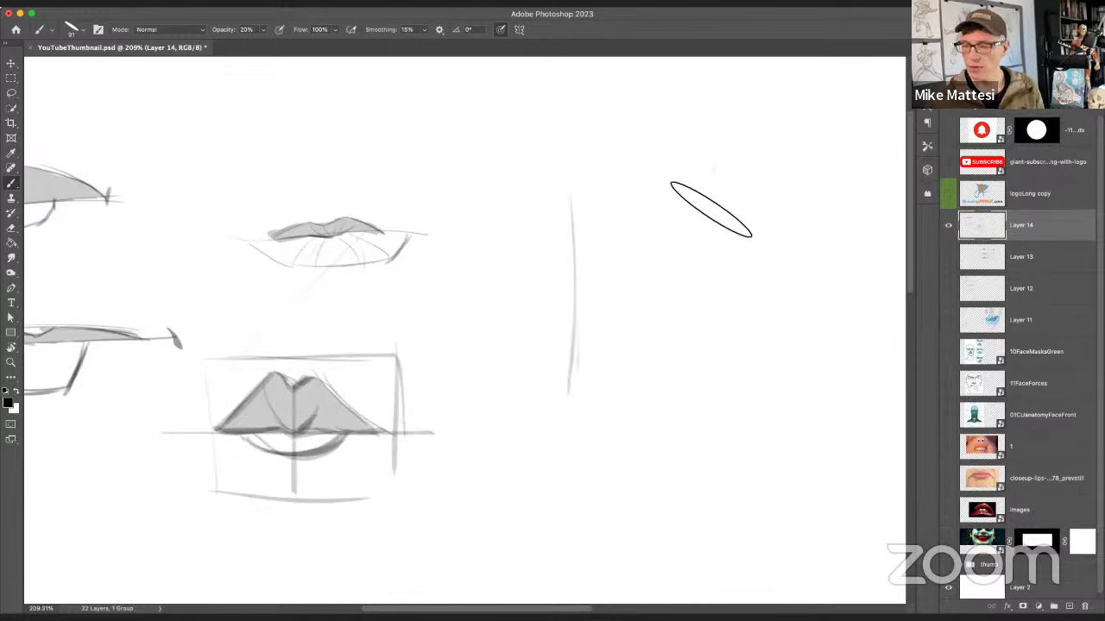
left_click_drag(700, 183, 671, 423)
left_click_drag(542, 380, 661, 432)
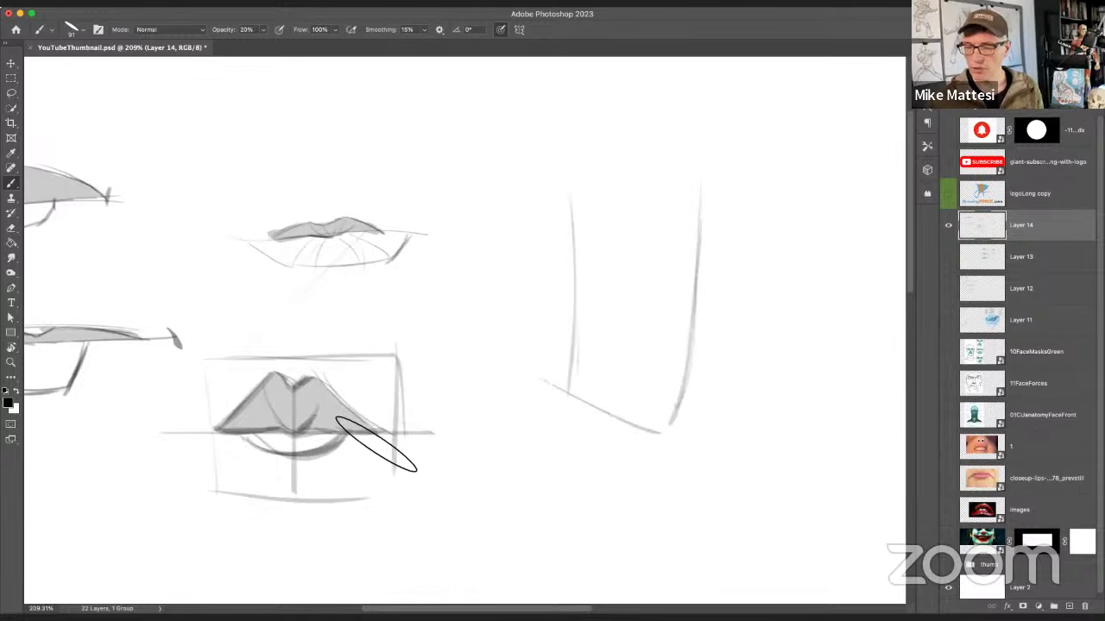
left_click_drag(428, 350, 380, 390)
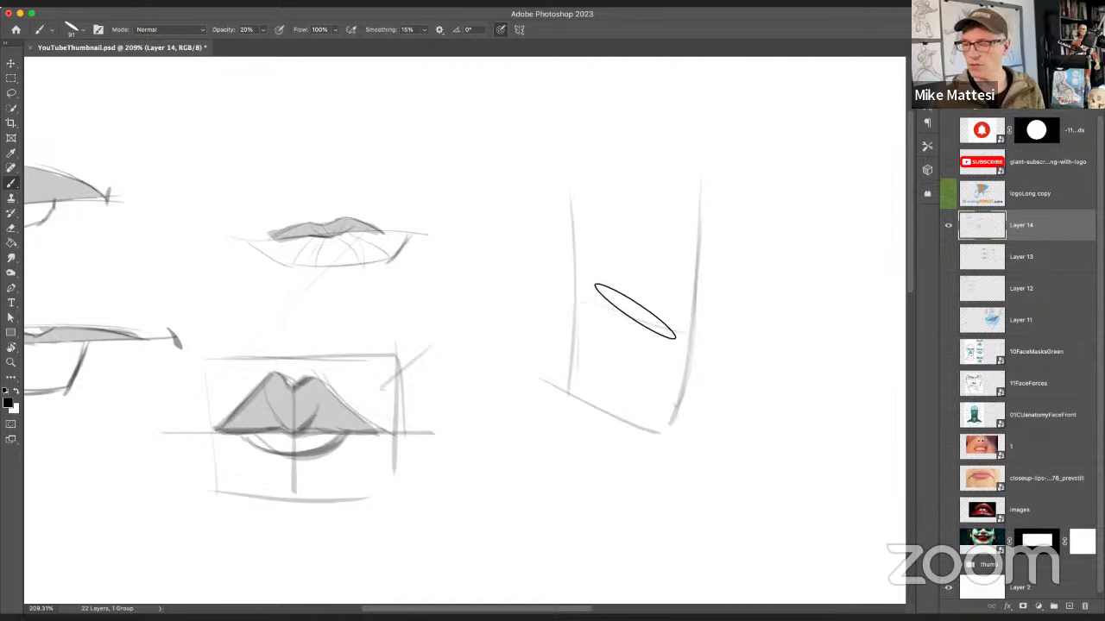
mouse_move(577, 293)
left_mouse_down()
mouse_move(682, 326)
mouse_move(758, 296)
left_mouse_up()
left_click_drag(688, 333, 798, 279)
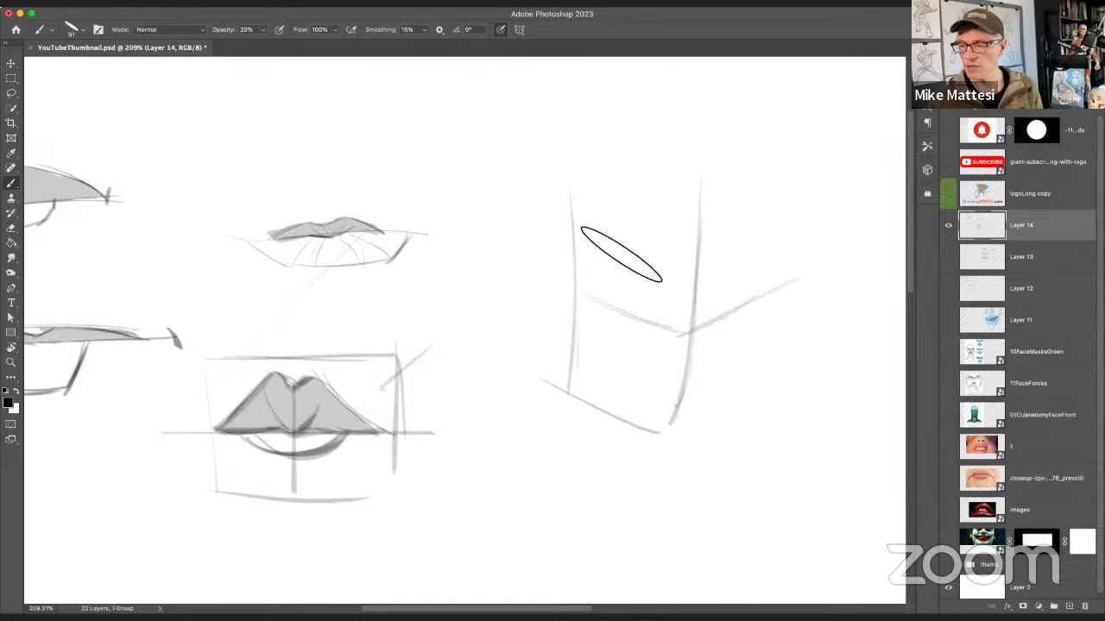
Step: Add a centre line, a wedge-shaped nose base and a foreshortened two-peaked mouth with grey shading to the three-quarter face
mouse_move(619, 277)
left_mouse_down()
mouse_move(629, 333)
mouse_move(619, 376)
left_mouse_up()
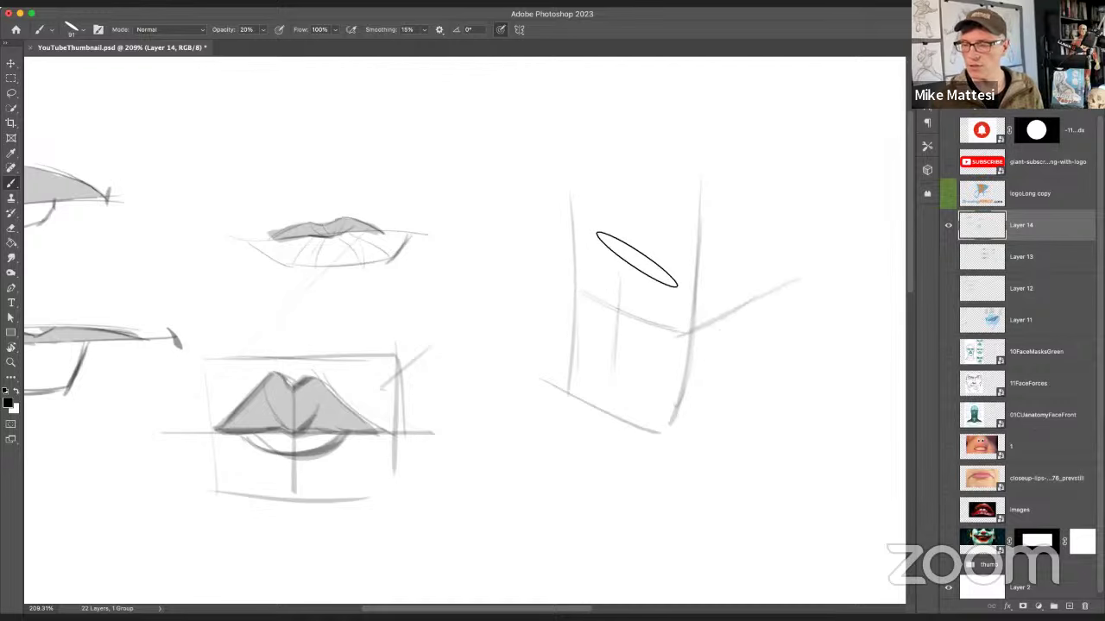
left_click_drag(584, 226, 671, 254)
left_click_drag(596, 259, 641, 247)
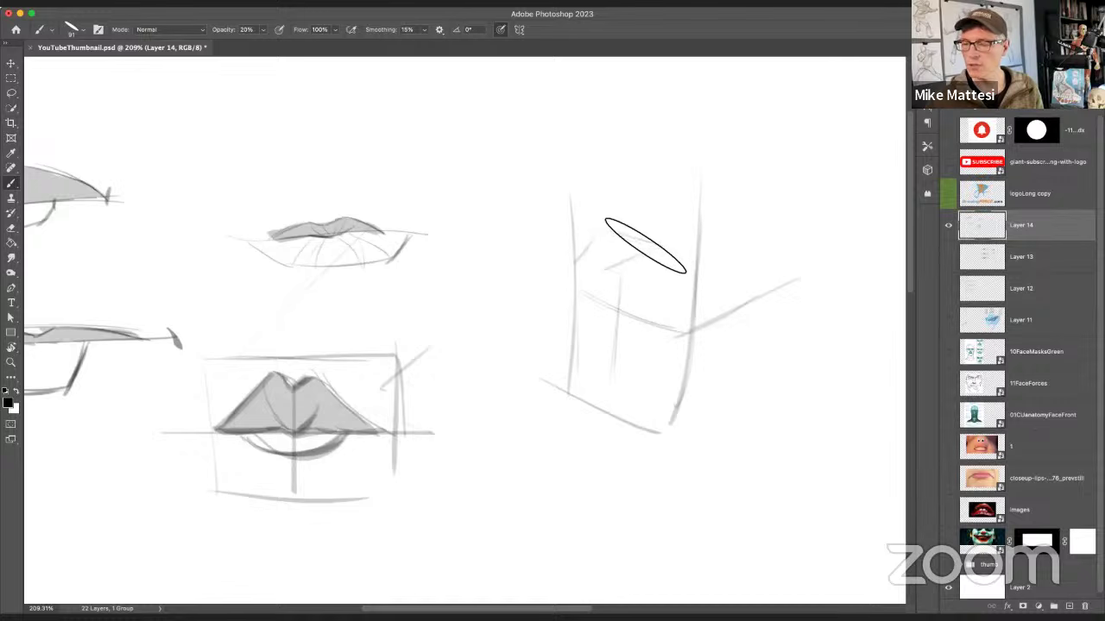
mouse_move(573, 267)
left_mouse_down()
mouse_move(606, 275)
mouse_move(654, 257)
mouse_move(620, 261)
mouse_move(655, 248)
mouse_move(606, 233)
mouse_move(639, 237)
left_mouse_up()
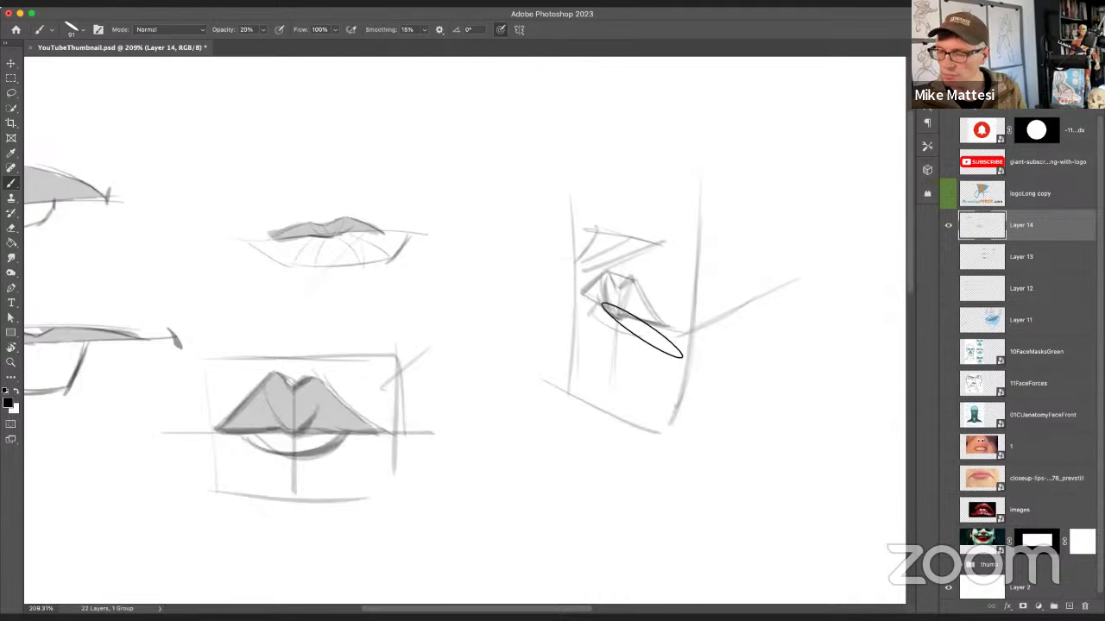
mouse_move(609, 312)
left_mouse_down()
mouse_move(656, 334)
mouse_move(647, 342)
mouse_move(667, 309)
left_mouse_up()
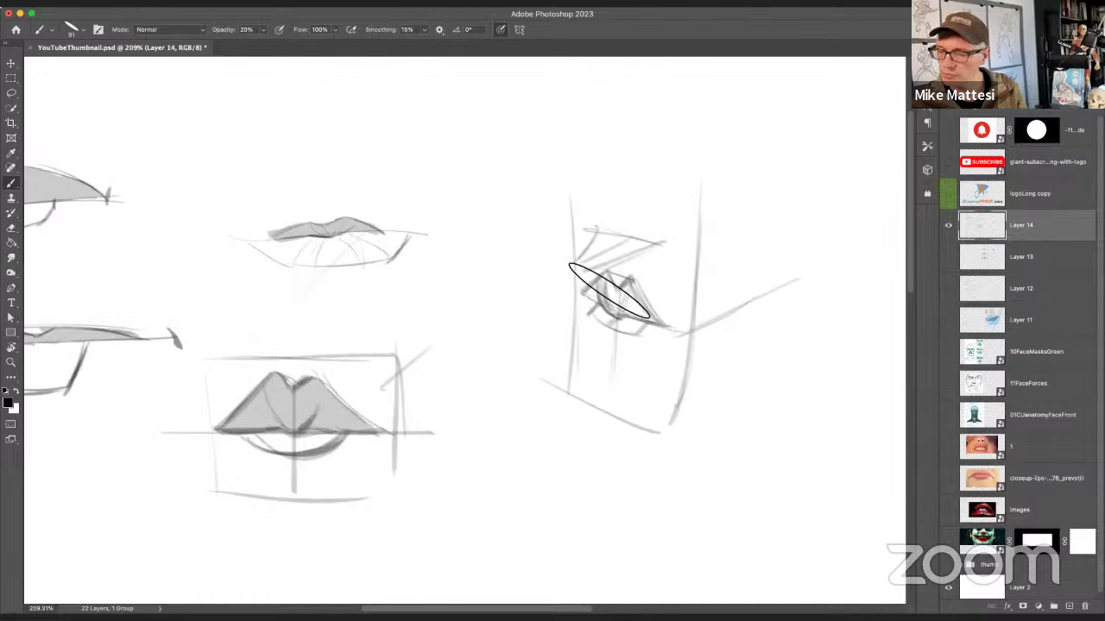
mouse_move(630, 308)
left_mouse_down()
mouse_move(654, 324)
mouse_move(651, 307)
mouse_move(645, 331)
mouse_move(661, 323)
mouse_move(646, 303)
mouse_move(605, 297)
left_mouse_up()
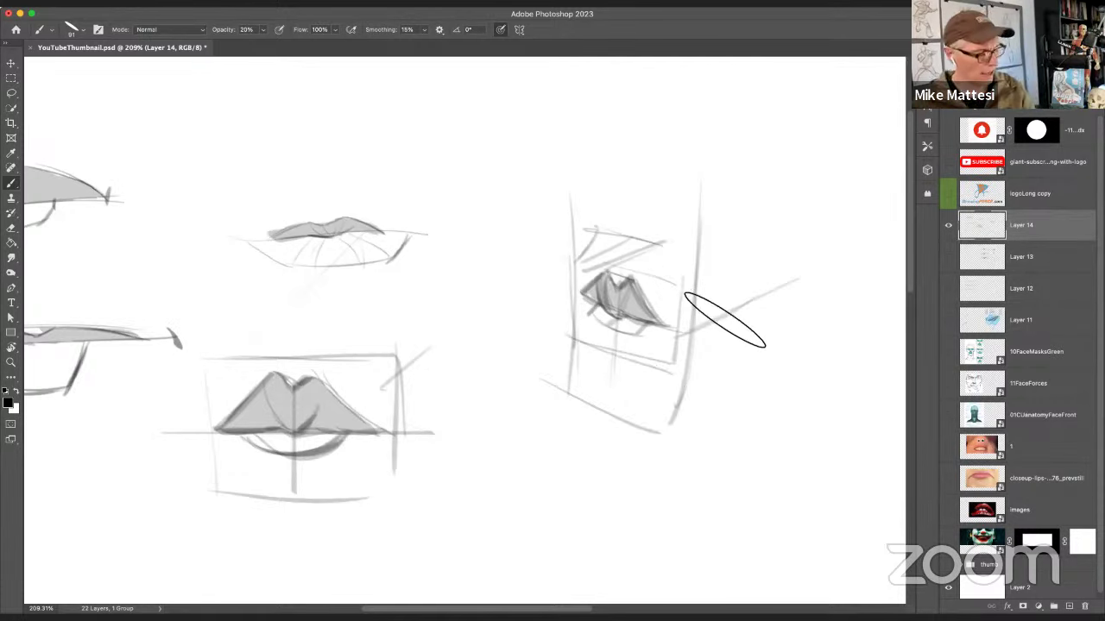
Step: With a 22 px brush at 70% opacity, draw the philtrum, chin crease, chin and jaw contours of the three-quarter face
key("7")
left_click_drag(688, 282, 620, 272)
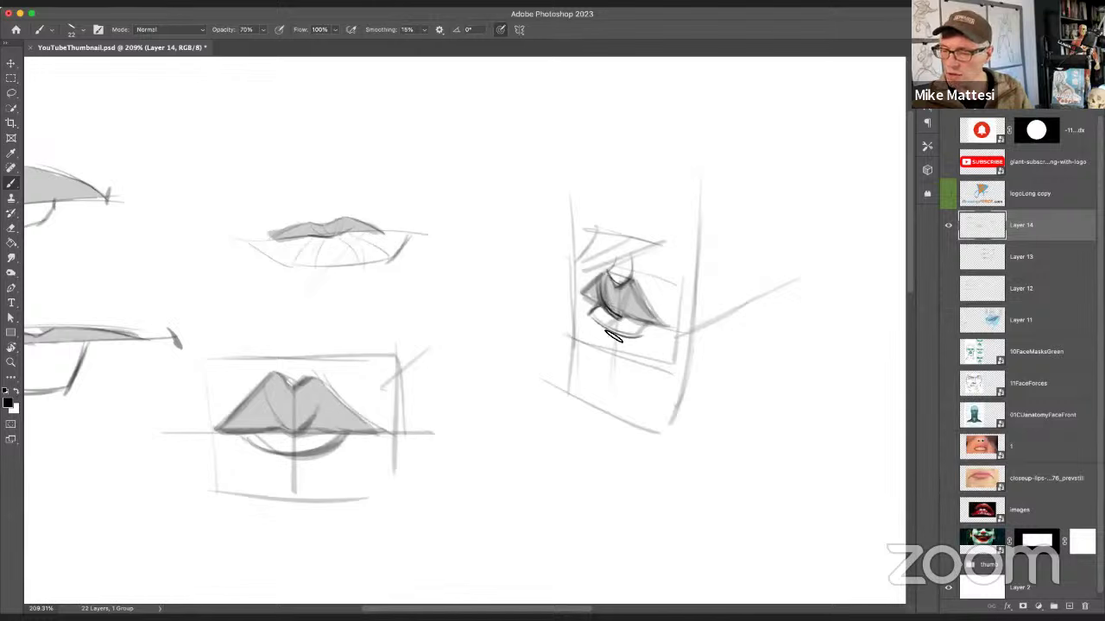
mouse_move(604, 350)
left_mouse_down()
mouse_move(628, 354)
mouse_move(653, 395)
mouse_move(759, 316)
left_mouse_up()
mouse_move(643, 400)
left_mouse_down()
mouse_move(797, 296)
mouse_move(721, 352)
left_mouse_up()
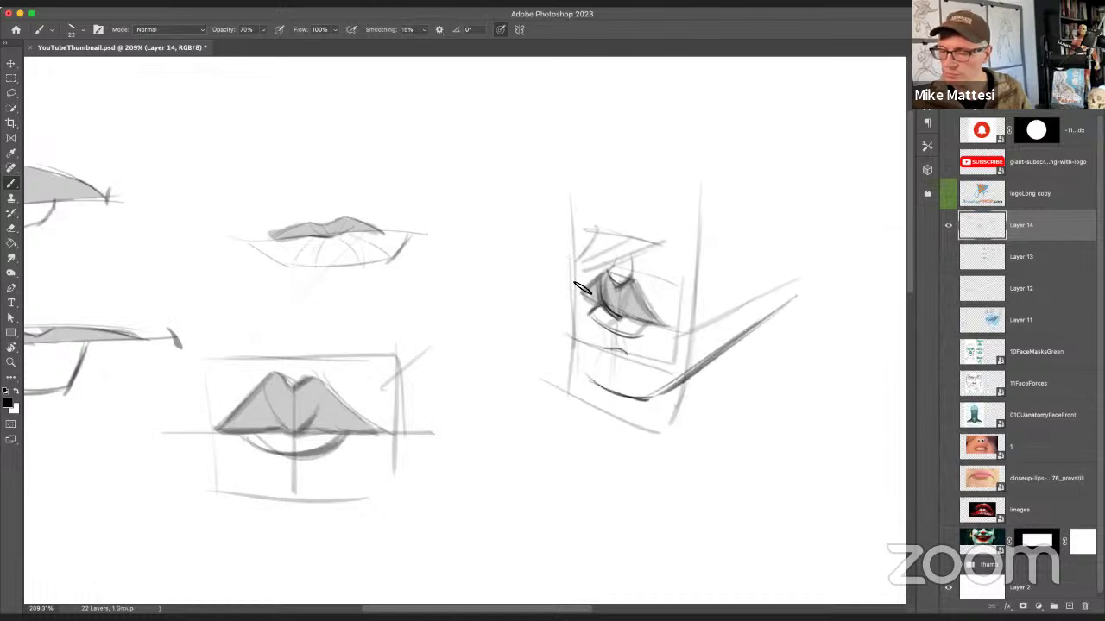
left_click_drag(571, 261, 585, 359)
mouse_move(572, 315)
left_mouse_down()
mouse_move(583, 371)
mouse_move(643, 400)
left_mouse_up()
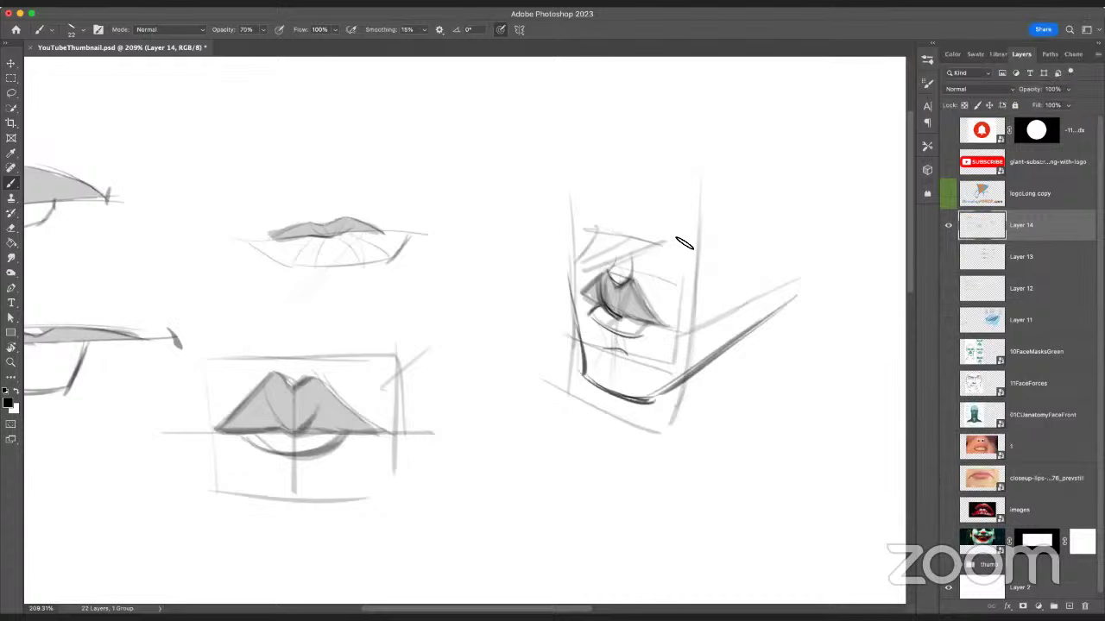
Step: Darken the lip contours of the three-quarter mouth, mark its near corner and add a small arrow above that corner
mouse_move(609, 278)
left_mouse_down()
mouse_move(581, 302)
mouse_move(649, 323)
mouse_move(635, 308)
mouse_move(679, 318)
mouse_move(649, 324)
mouse_move(679, 302)
left_mouse_up()
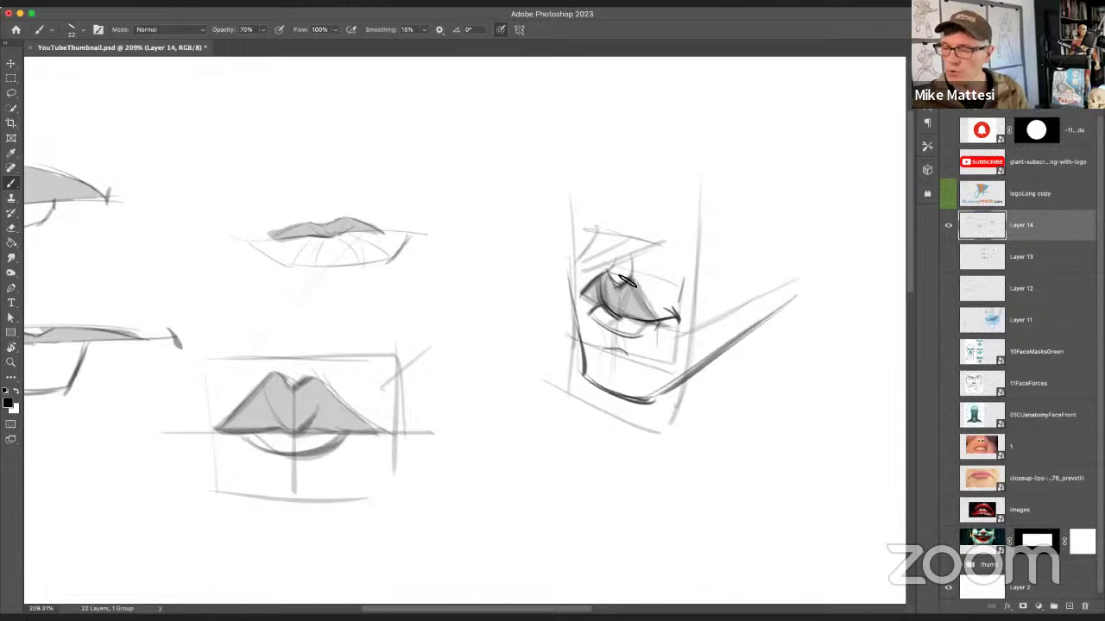
left_click_drag(640, 302, 656, 314)
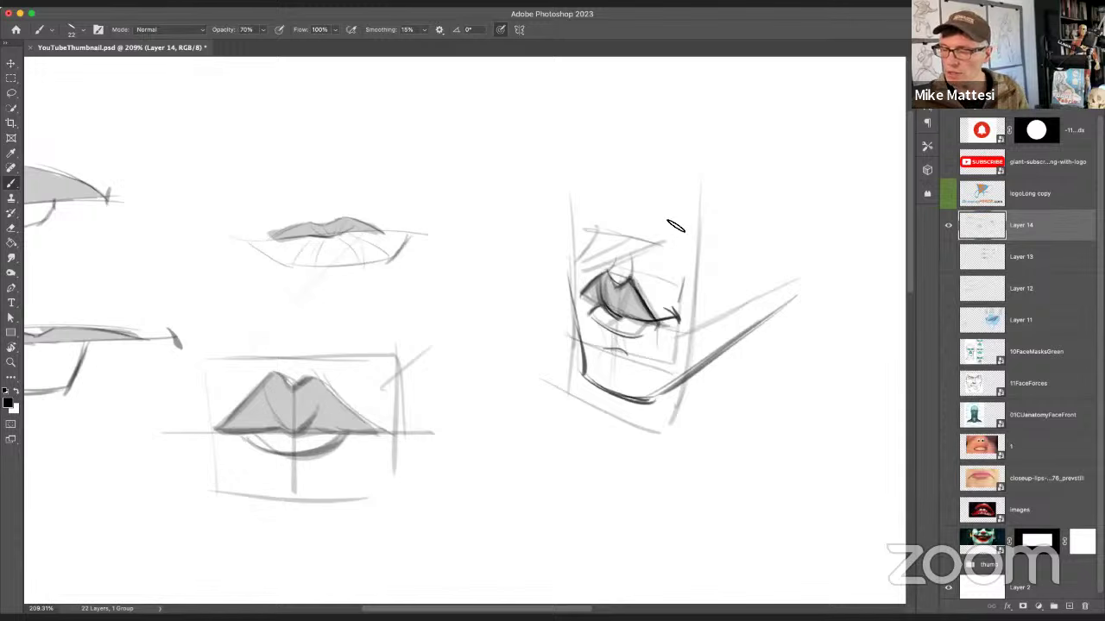
left_click_drag(665, 271, 659, 311)
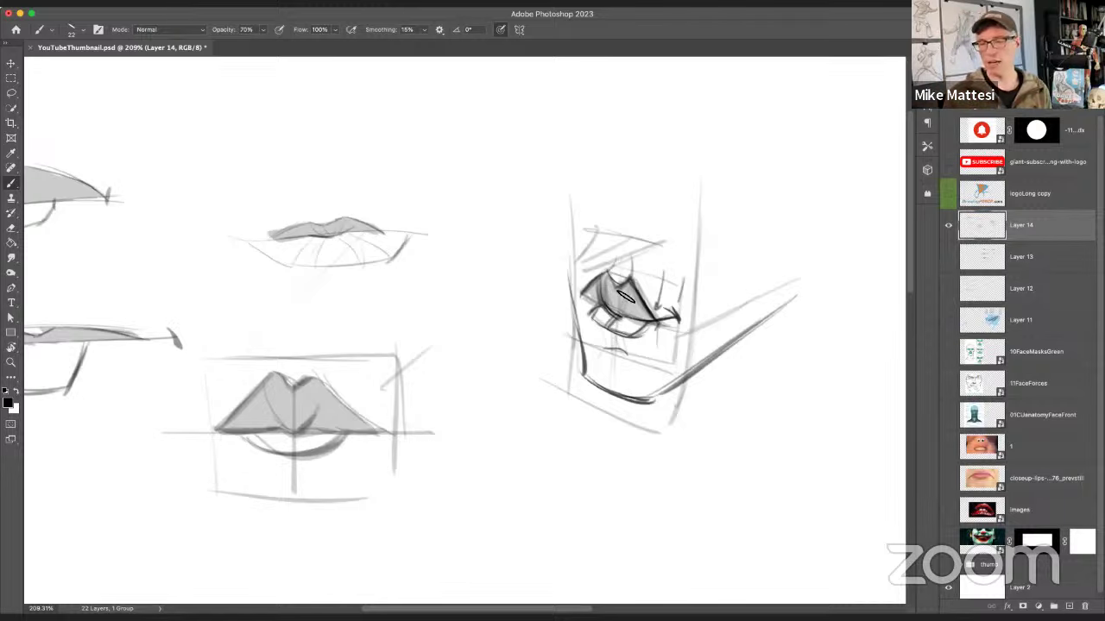
Step: Enlarge the brush to 141 px and wipe out the shaded mouth in the three-quarter face
mouse_move(532, 424)
left_mouse_down()
mouse_move(626, 417)
mouse_move(499, 423)
mouse_move(496, 412)
left_mouse_up()
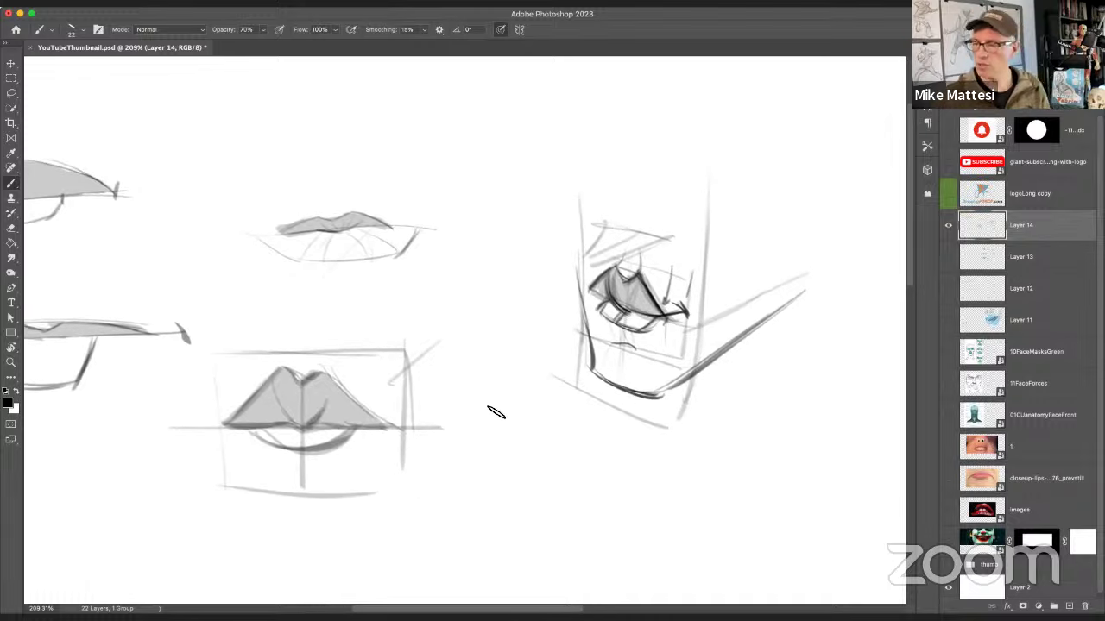
scroll(737, 365, "up", 1)
scroll(737, 365, "right", 1)
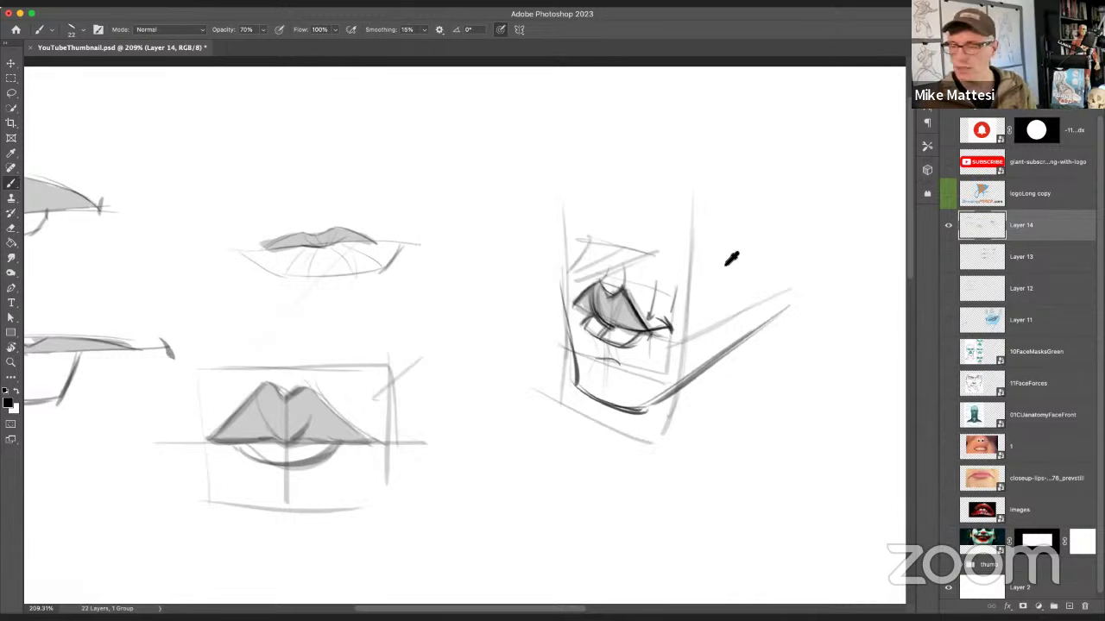
left_click_drag(745, 284, 759, 261)
mouse_move(690, 286)
left_mouse_down()
mouse_move(600, 316)
mouse_move(594, 331)
mouse_move(641, 320)
mouse_move(632, 363)
mouse_move(685, 299)
mouse_move(682, 361)
mouse_move(647, 370)
mouse_move(632, 359)
mouse_move(656, 303)
mouse_move(640, 301)
mouse_move(655, 294)
mouse_move(614, 310)
mouse_move(607, 339)
left_mouse_up()
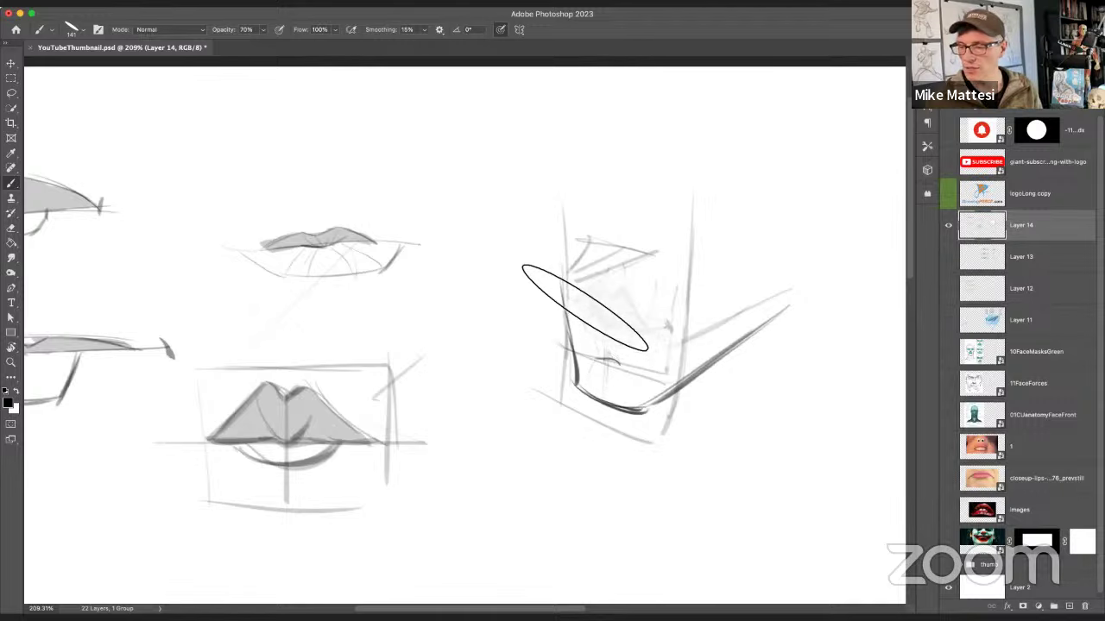
Step: Redraw the three-quarter mouth wider with rounded corner marks and a curved lip line, and circle the mouth area with a large ellipse
mouse_move(565, 304)
left_mouse_down()
mouse_move(722, 342)
mouse_move(615, 332)
mouse_move(644, 342)
mouse_move(746, 340)
mouse_move(710, 338)
mouse_move(698, 360)
mouse_move(703, 344)
mouse_move(564, 304)
left_mouse_up()
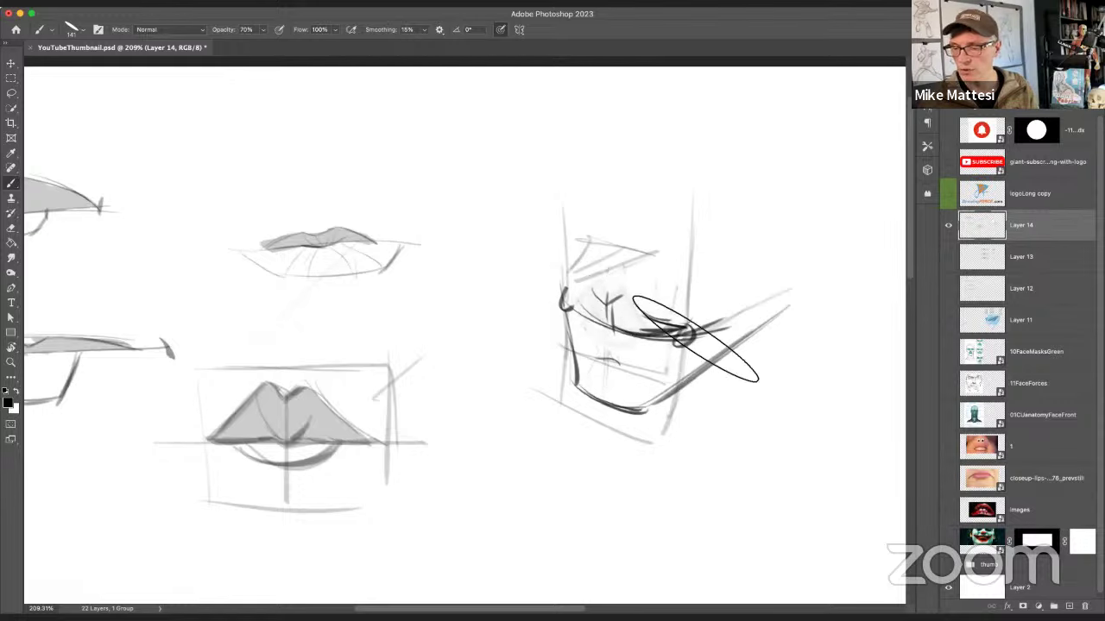
left_click_drag(576, 317, 668, 348)
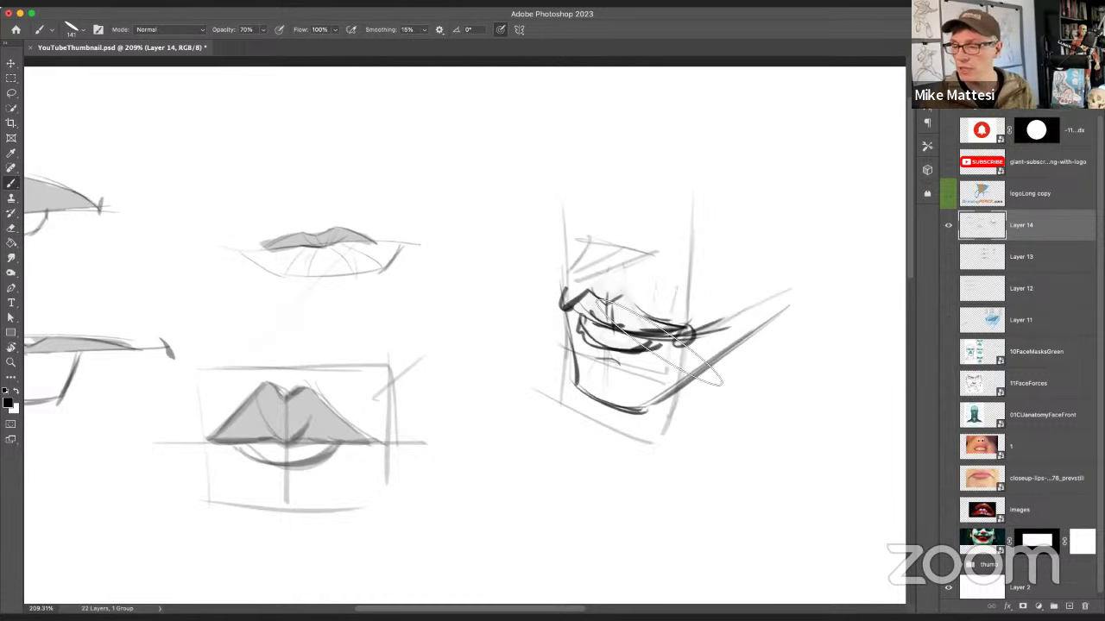
left_click_drag(553, 255, 544, 367)
mouse_move(622, 404)
left_mouse_down()
mouse_move(555, 397)
mouse_move(570, 421)
left_mouse_up()
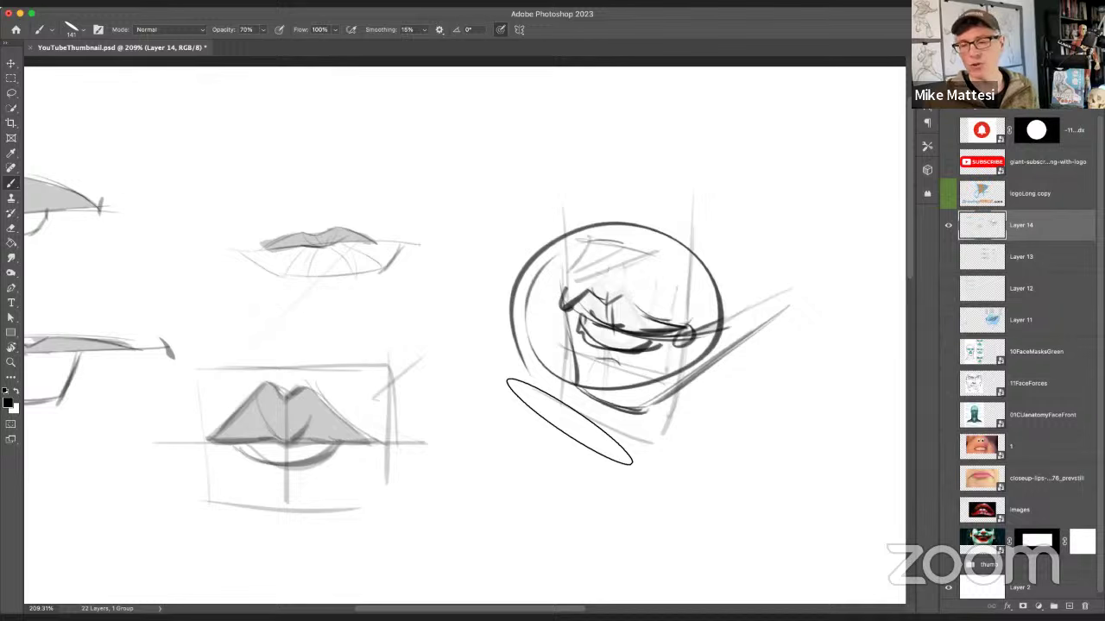
Step: Point out the upper lip of the small fan-creased mouth with an arrow and a line, and sketch half of it enlarged above, shaded at 20% opacity
left_click_drag(377, 164, 365, 211)
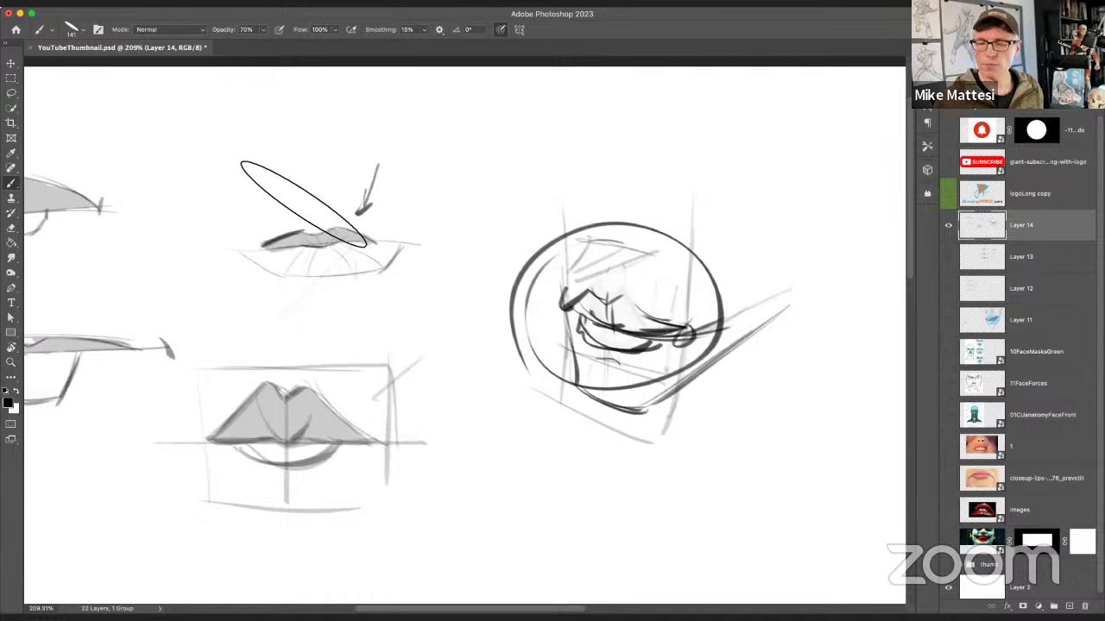
left_click_drag(281, 168, 288, 212)
left_click_drag(220, 158, 266, 143)
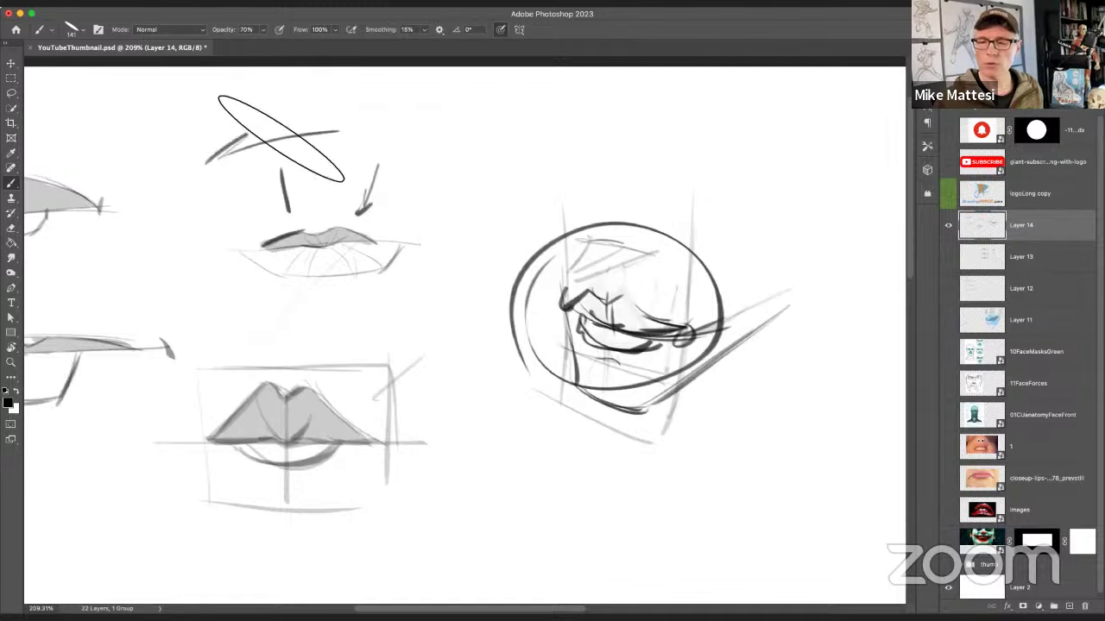
mouse_move(207, 162)
left_mouse_down()
mouse_move(339, 102)
mouse_move(259, 138)
mouse_move(315, 145)
left_mouse_up()
key("2")
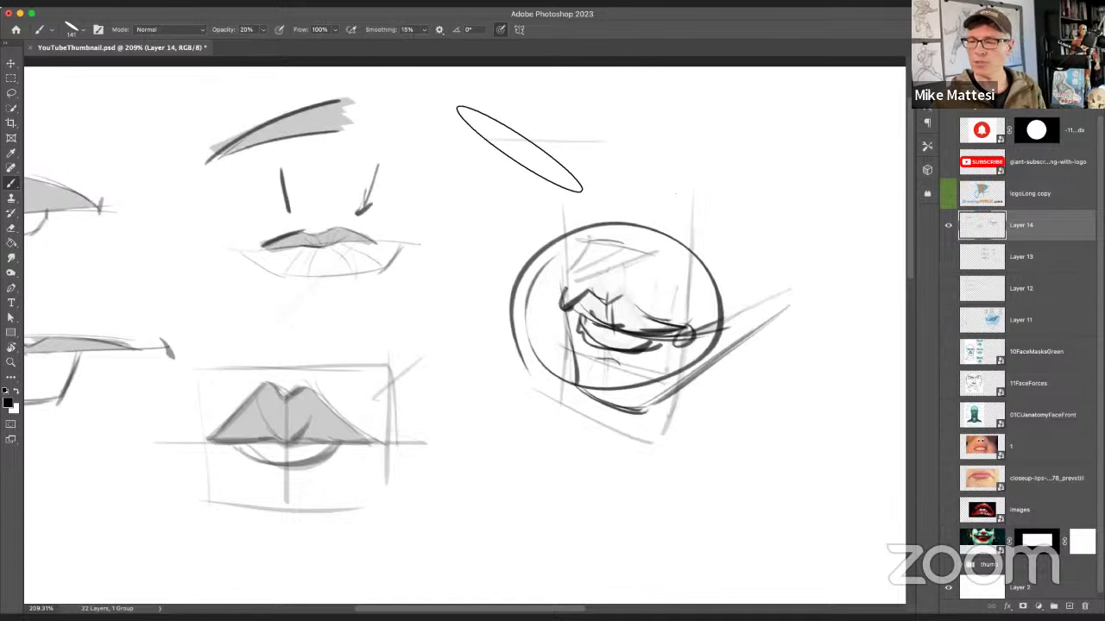
Step: Draw a flat grey leaf shape with a straight midline, and beside it a second leaf shape twisting upward in a wave
left_click_drag(649, 134, 427, 135)
mouse_move(495, 166)
left_mouse_down()
mouse_move(575, 179)
mouse_move(653, 145)
mouse_move(573, 170)
mouse_move(477, 157)
mouse_move(616, 152)
mouse_move(492, 159)
mouse_move(633, 135)
mouse_move(569, 125)
mouse_move(609, 128)
mouse_move(542, 138)
mouse_move(613, 141)
left_mouse_up()
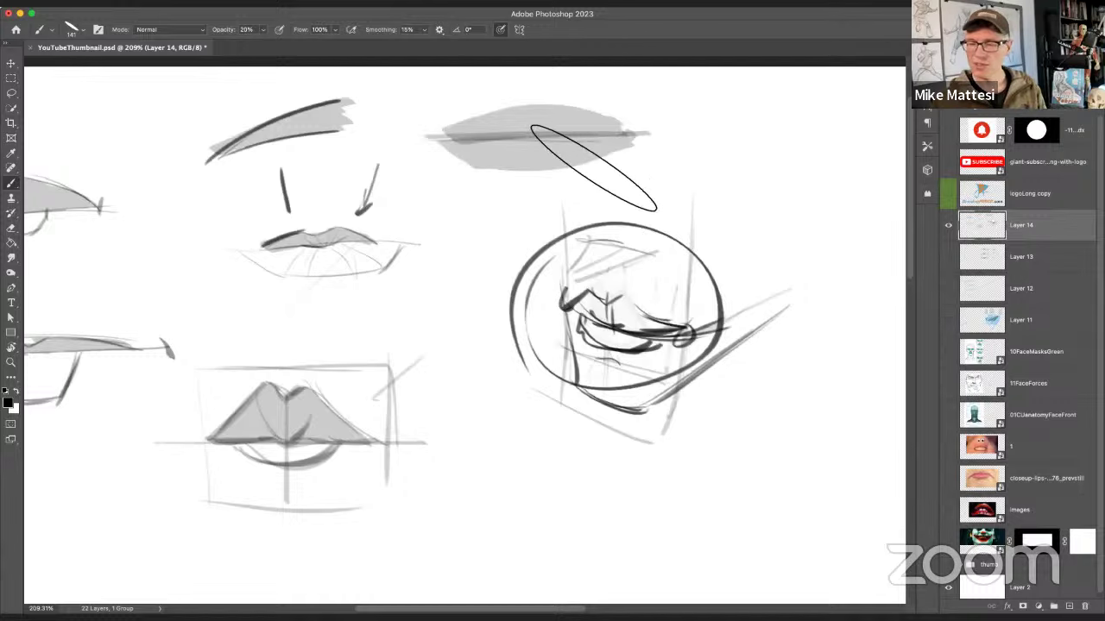
left_click_drag(609, 194, 699, 180)
mouse_move(850, 153)
left_mouse_down()
mouse_move(737, 141)
mouse_move(861, 160)
mouse_move(694, 177)
mouse_move(734, 142)
mouse_move(663, 201)
mouse_move(661, 192)
mouse_move(639, 201)
mouse_move(853, 155)
mouse_move(690, 191)
mouse_move(839, 145)
mouse_move(731, 168)
mouse_move(739, 149)
mouse_move(816, 147)
mouse_move(718, 166)
mouse_move(680, 210)
mouse_move(717, 216)
mouse_move(818, 163)
mouse_move(689, 212)
mouse_move(744, 200)
mouse_move(695, 214)
mouse_move(744, 183)
mouse_move(768, 125)
mouse_move(740, 159)
left_mouse_up()
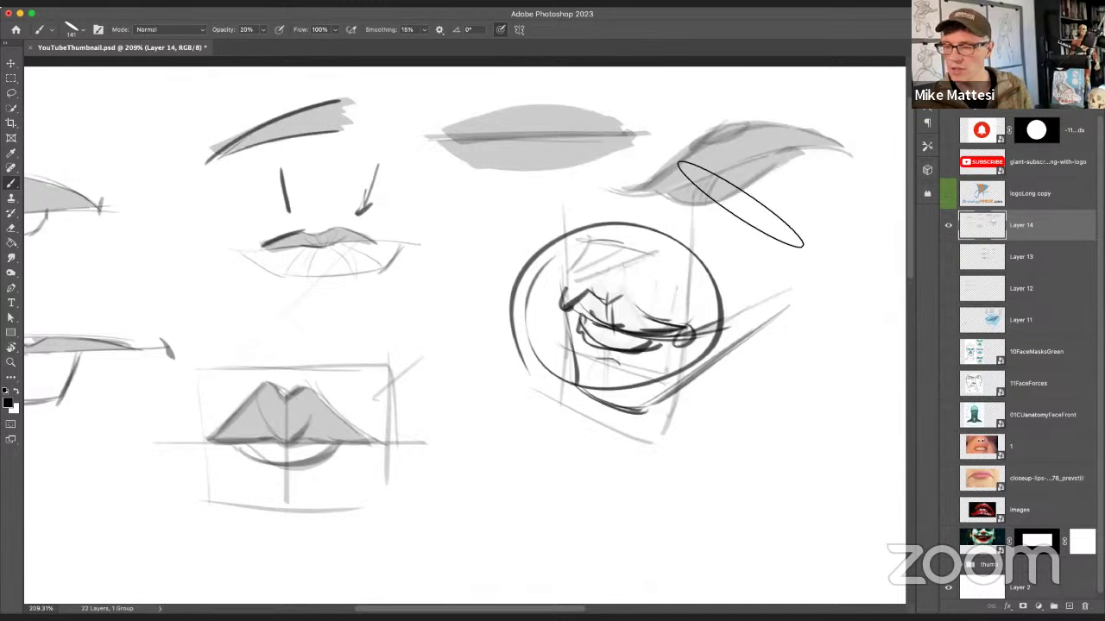
Step: Add curved crease lines to the twisting leaf, sketch a small bow mark beside it, and carve a notch into its upper edge at 100% opacity
left_click_drag(710, 115, 690, 113)
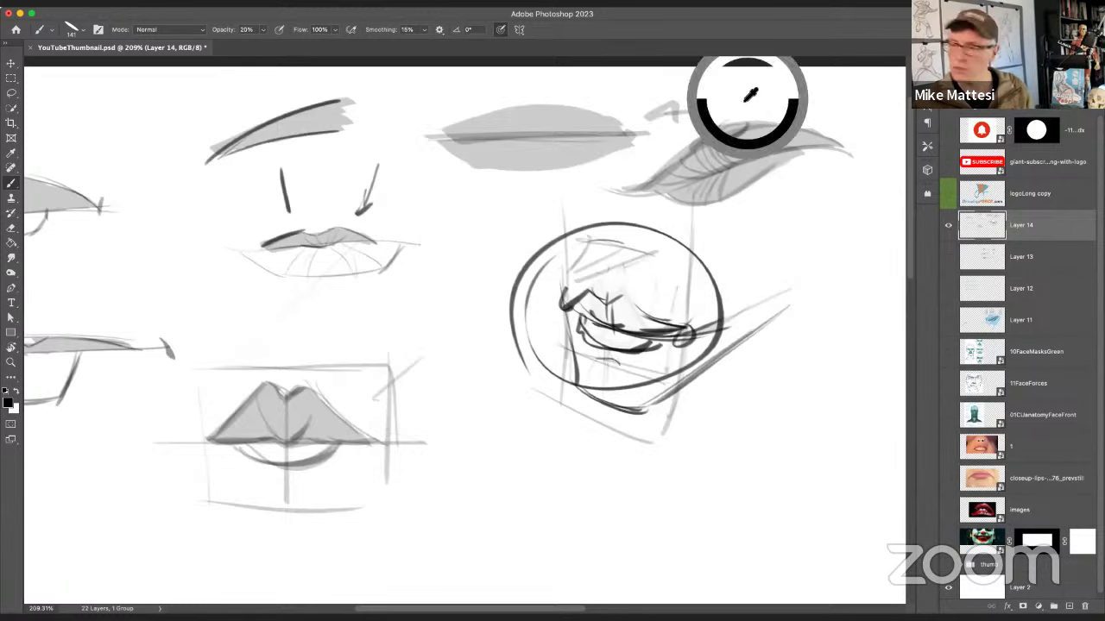
key("x")
key("0")
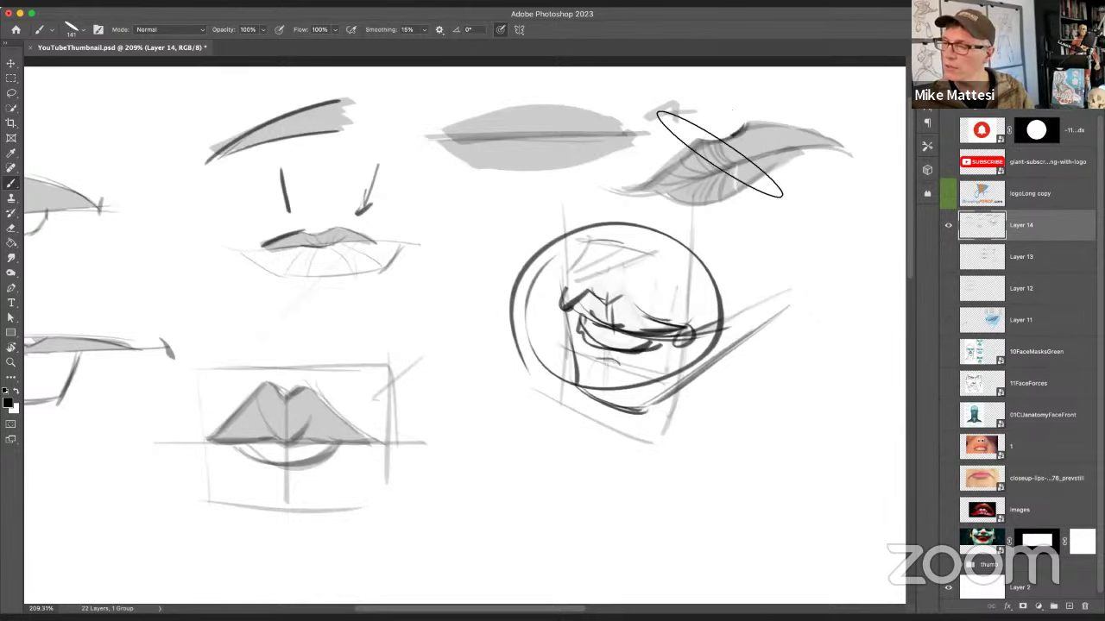
Step: Outline the notched leaf in black as a pair of lips, with a wavy dividing line and bold curved creases
left_click_drag(720, 151, 645, 190)
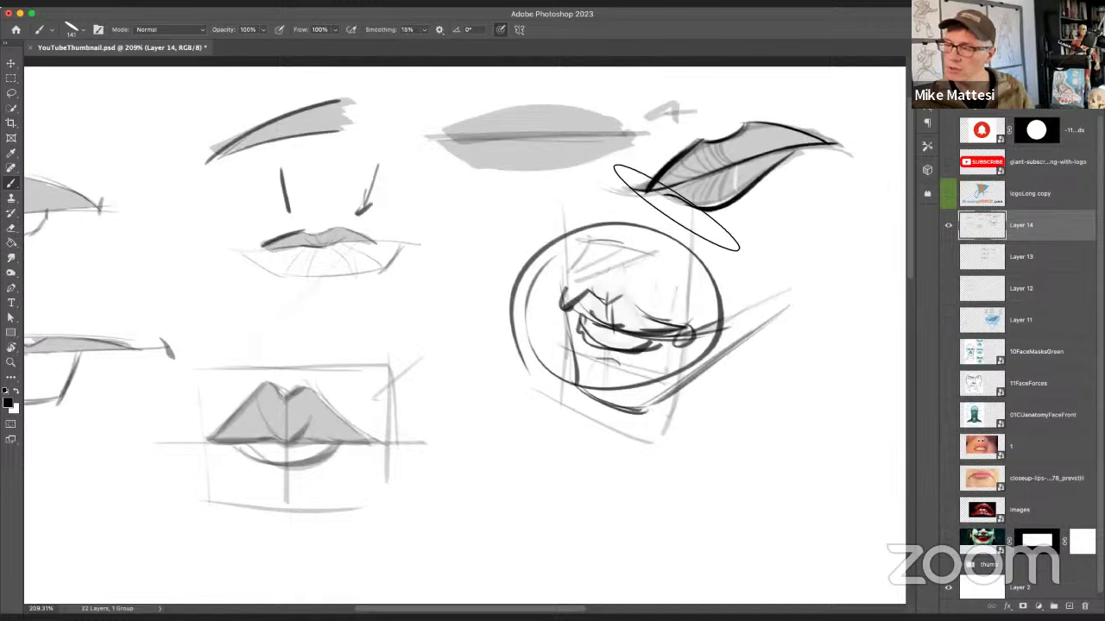
left_click_drag(685, 185, 736, 182)
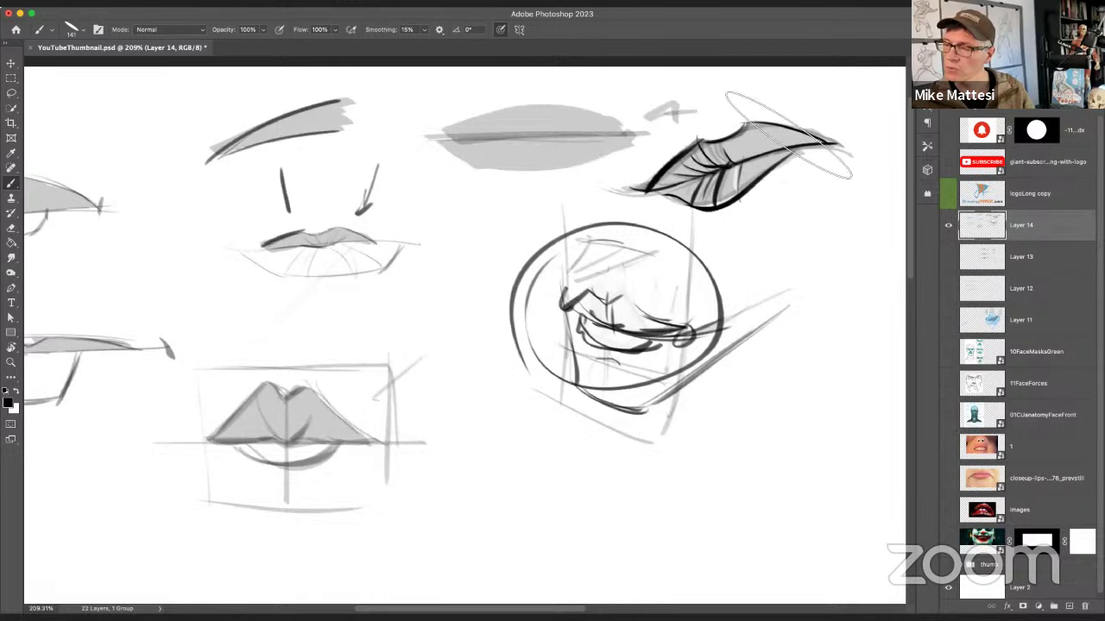
mouse_move(875, 146)
left_mouse_down()
mouse_move(716, 196)
mouse_move(559, 195)
left_mouse_up()
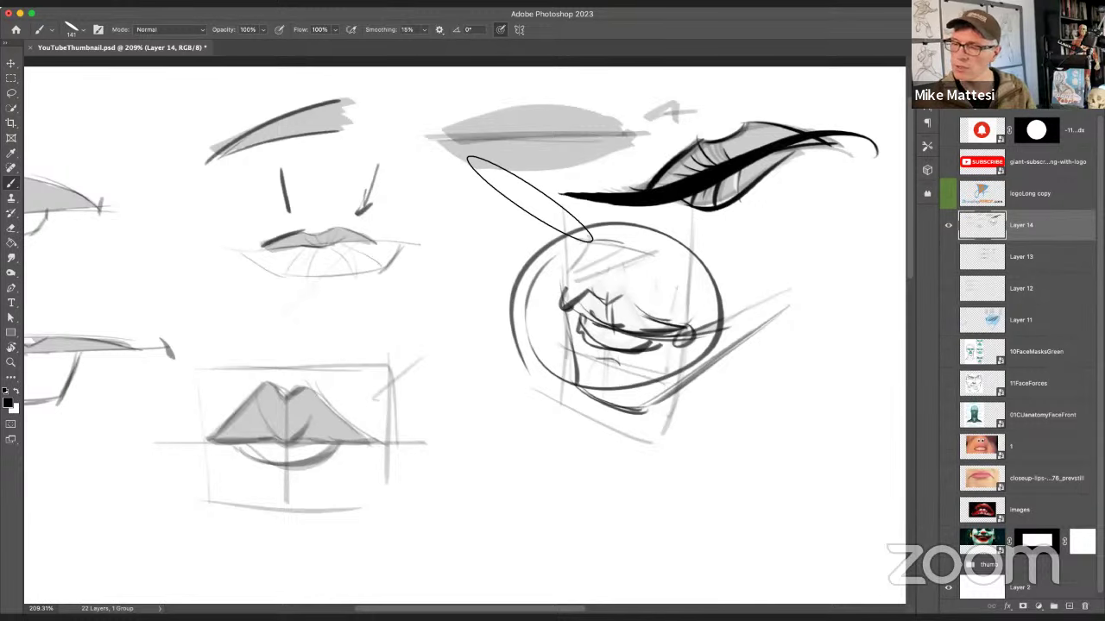
key("super+z")
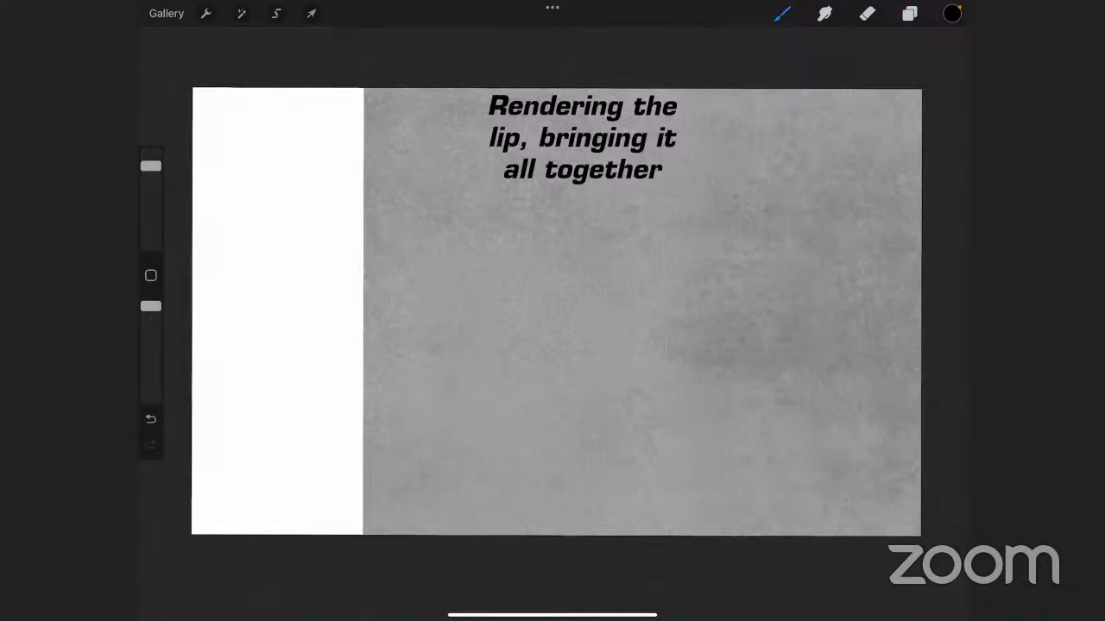
Step: Switch to Procreate and slightly increase the brush size on the "Rendering the lip, bringing it all together" canvas
left_click_drag(150, 166, 150, 164)
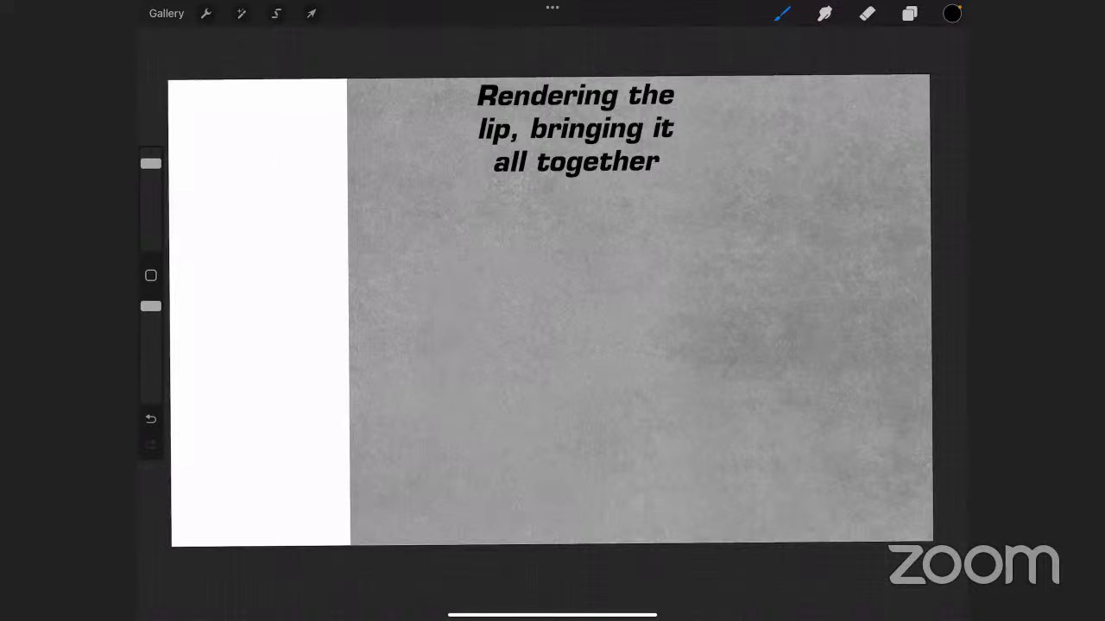